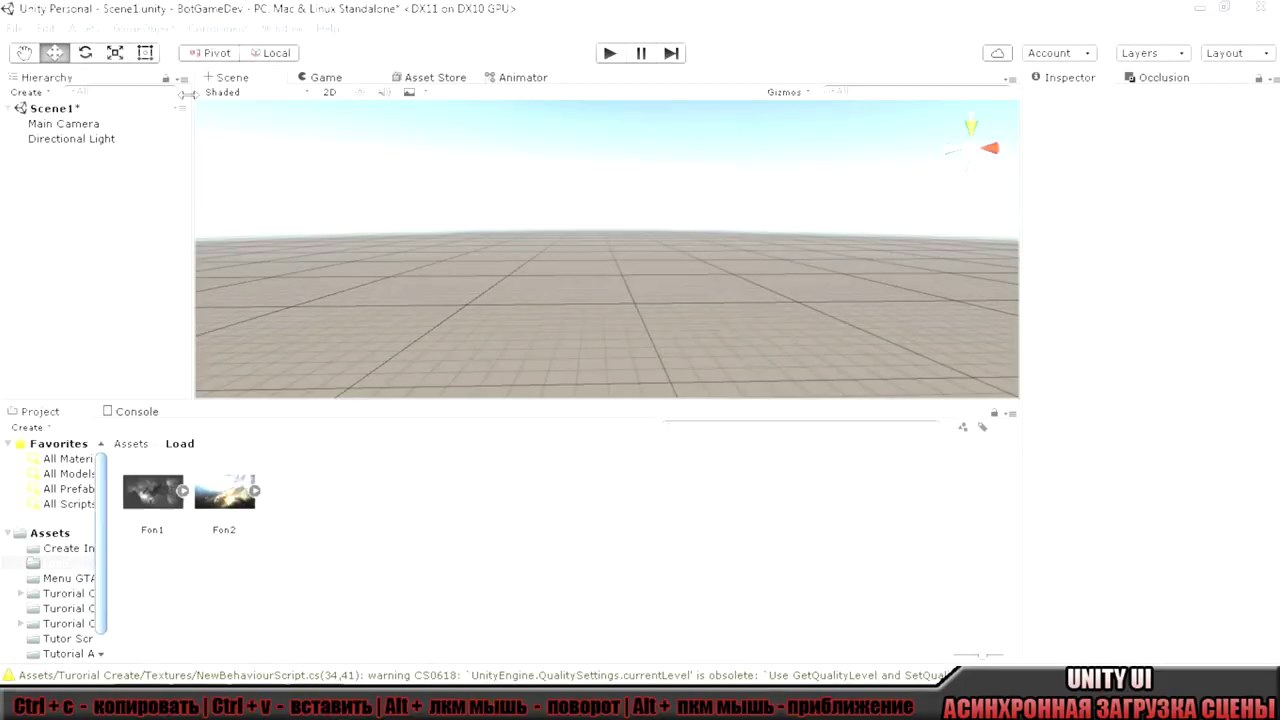
# Add a UI Panel, set its image alpha to 255, and assign Fon1 as its Source Image.
pyautogui.click(140, 30)
pyautogui.moveTo(271, 176)
pyautogui.click(448, 394)
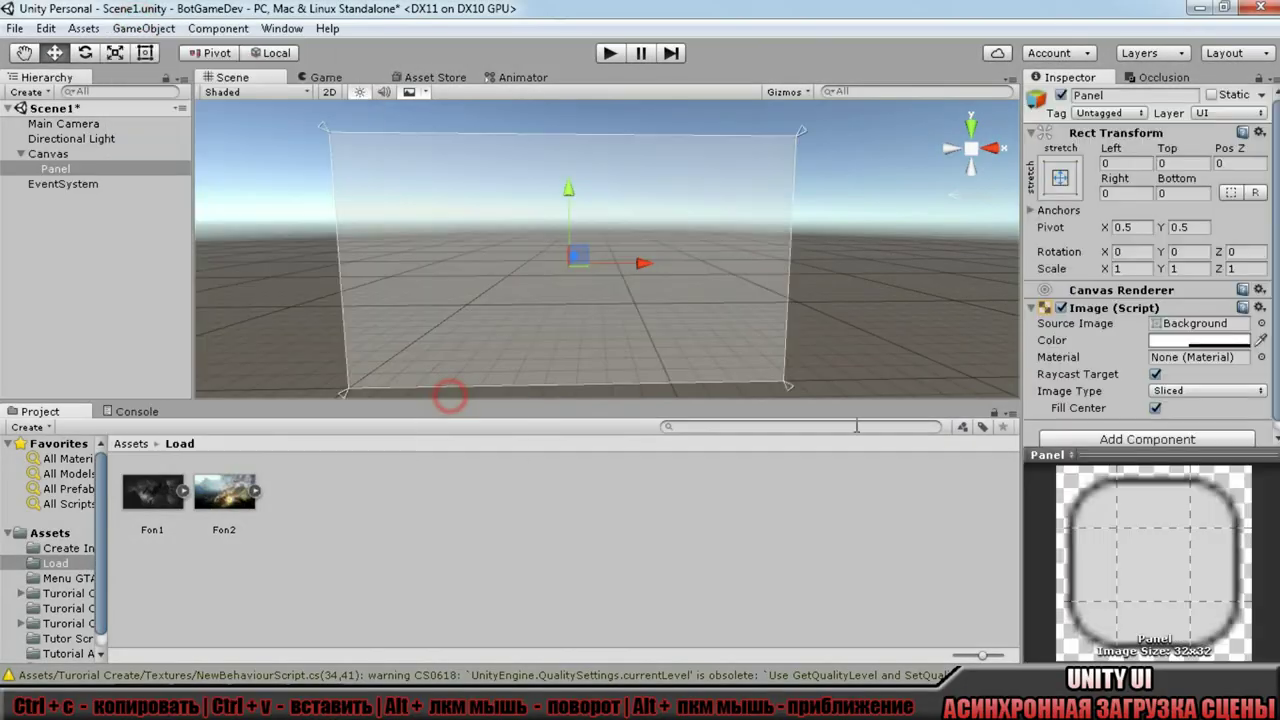
pyautogui.click(1183, 341)
pyautogui.moveTo(145, 328); pyautogui.dragTo(216, 335)
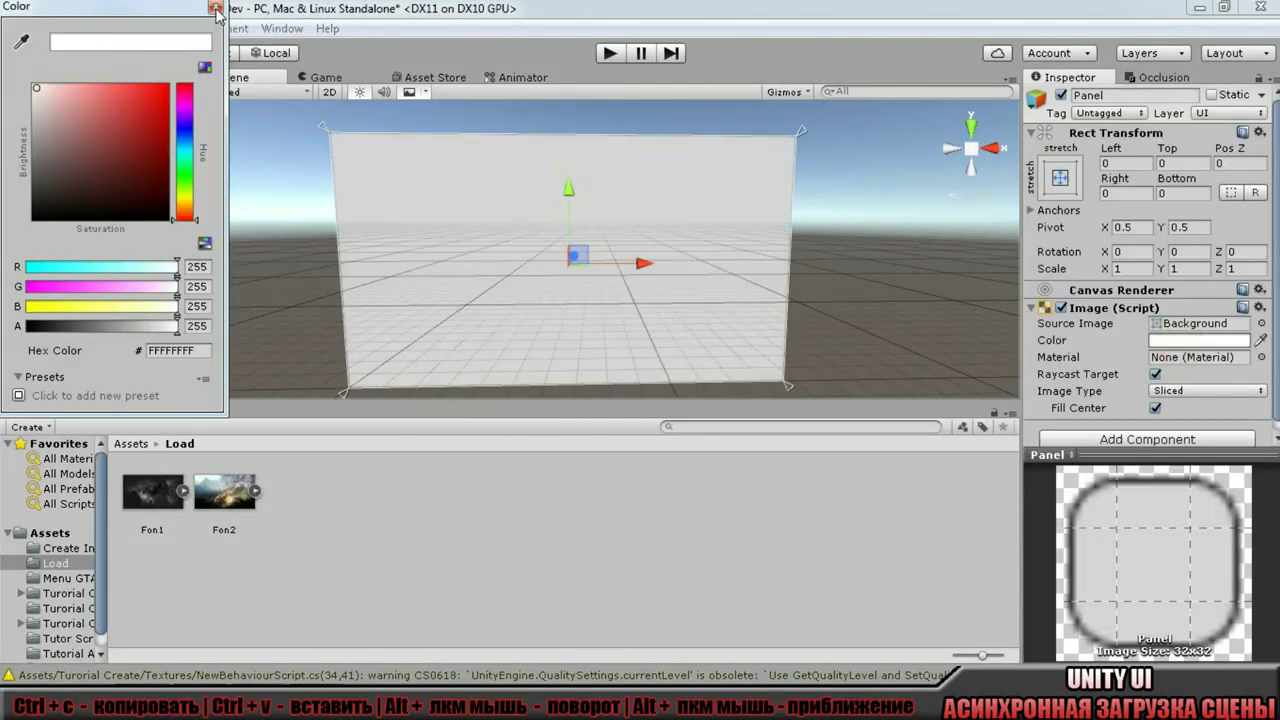
pyautogui.click(214, 8)
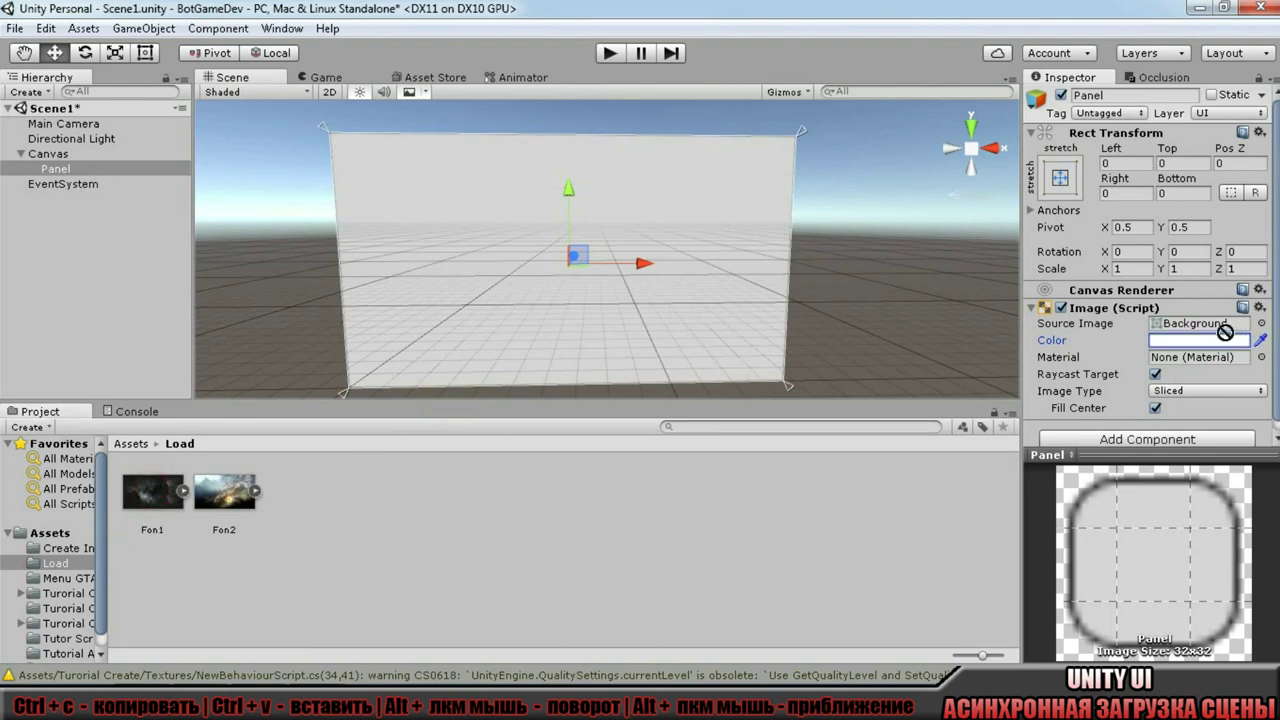
pyautogui.moveTo(155, 493); pyautogui.dragTo(1200, 323)
# Open and dismiss the GameObject creation menu and the Panel's context menu without changes.
pyautogui.click(143, 28)
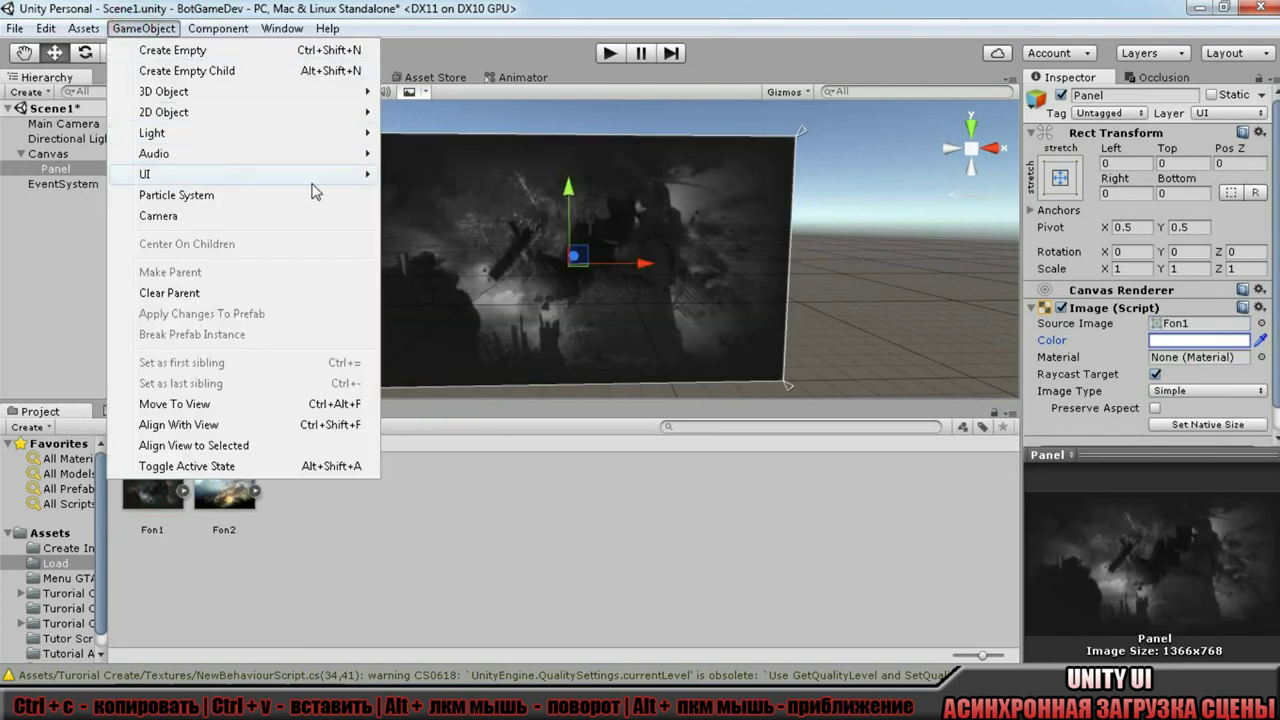
pyautogui.click(60, 172)
pyautogui.rightClick(60, 172)
pyautogui.press('Escape')
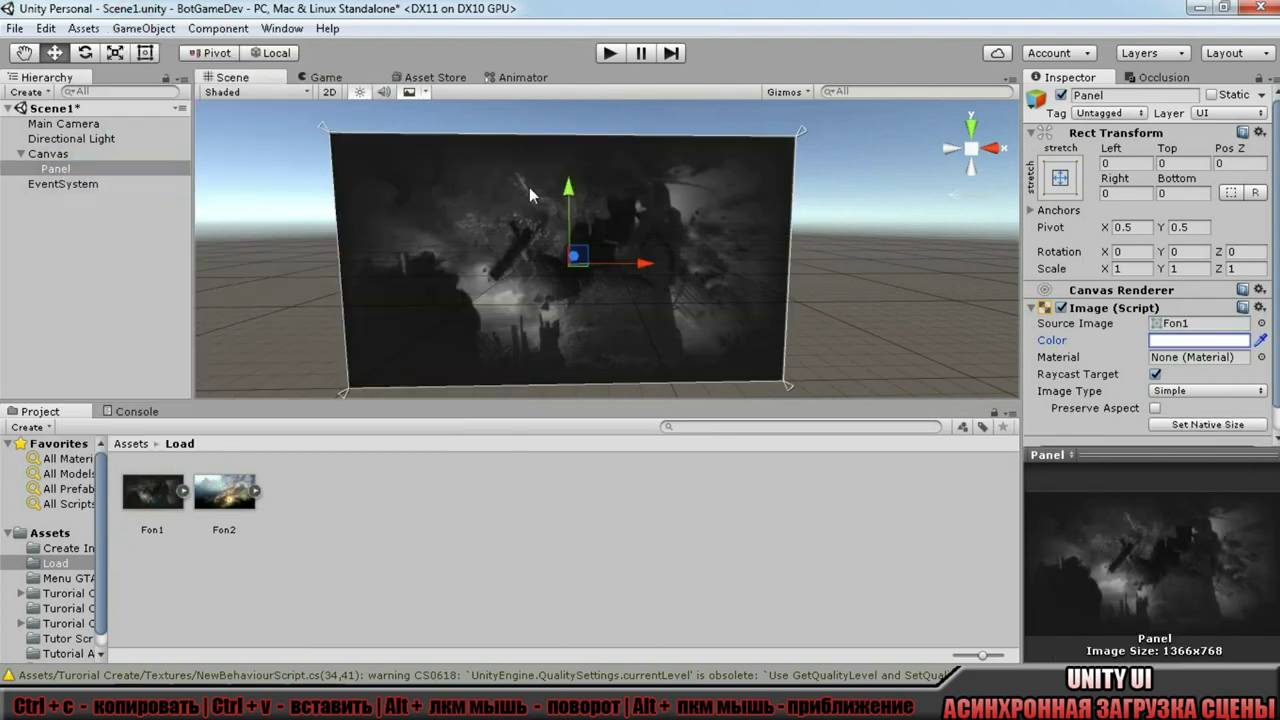
pyautogui.click(143, 28)
pyautogui.click(75, 168)
# Add a Button inside the Panel and enlarge it to about 323 by 87.
pyautogui.rightClick(63, 171)
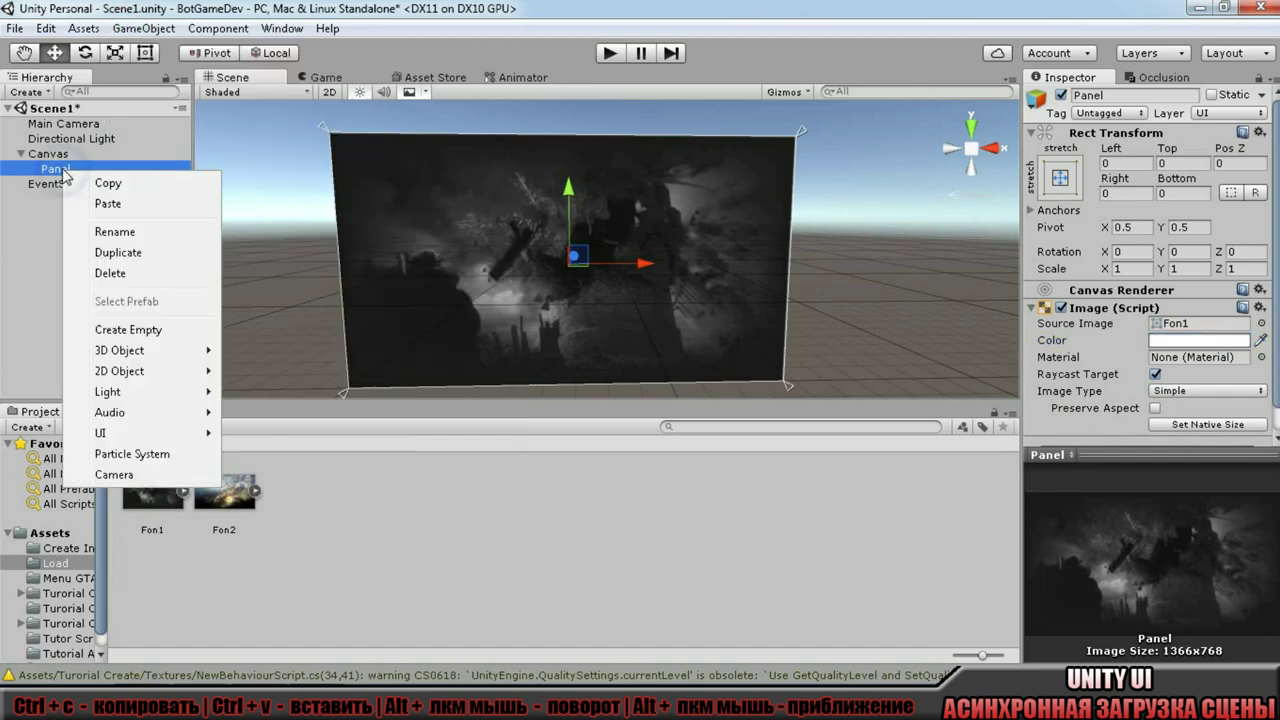
pyautogui.moveTo(100, 433)
pyautogui.click(265, 495)
pyautogui.click(146, 50)
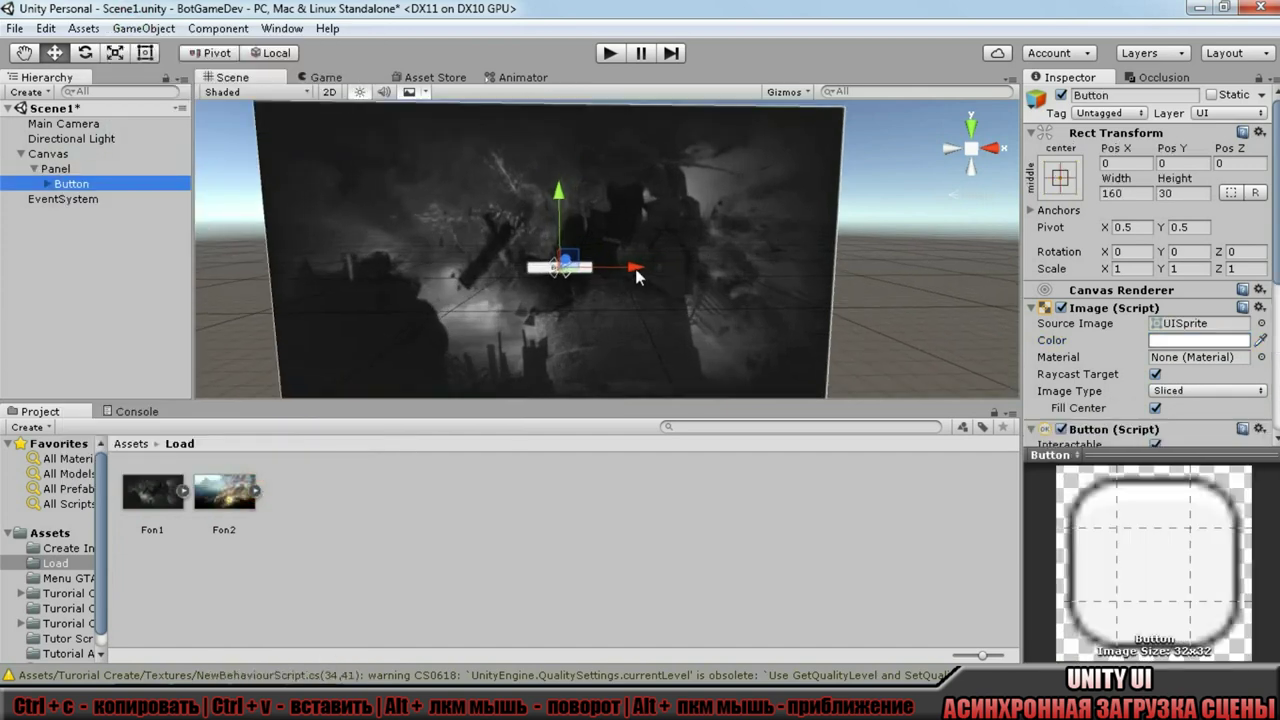
pyautogui.moveTo(612, 258); pyautogui.dragTo(652, 237)
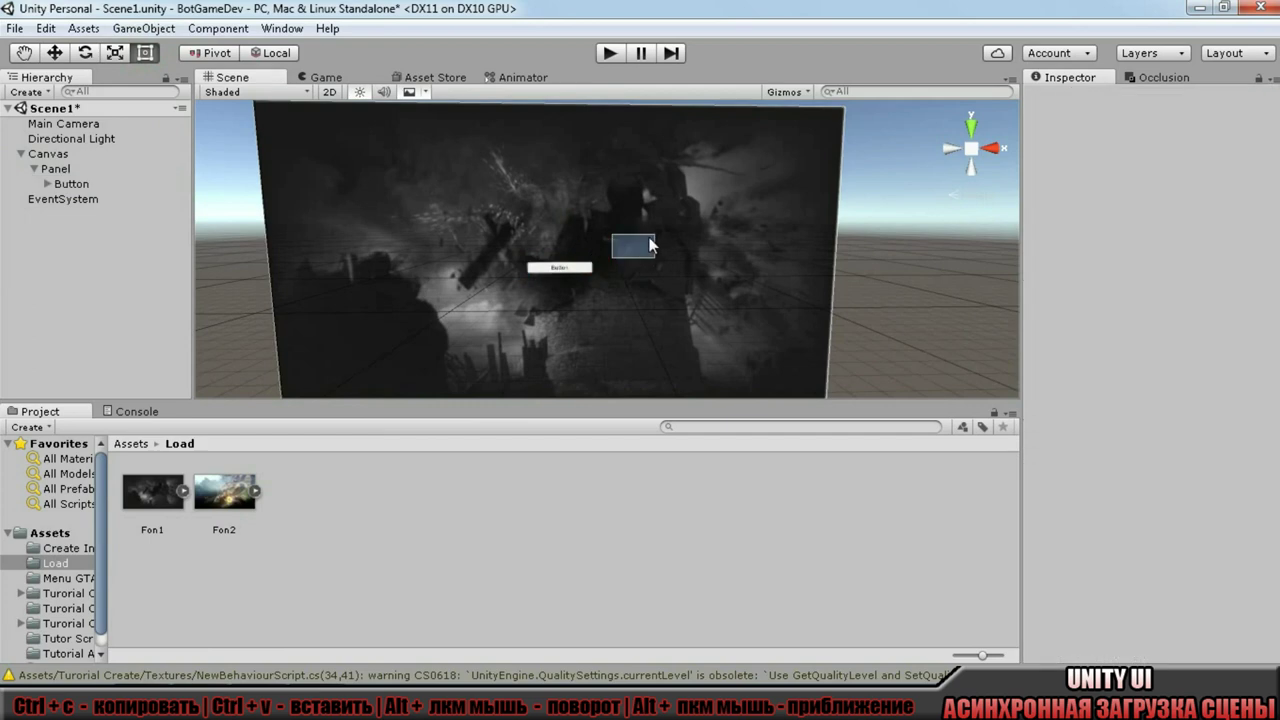
pyautogui.click(588, 267)
pyautogui.moveTo(592, 273); pyautogui.dragTo(585, 268)
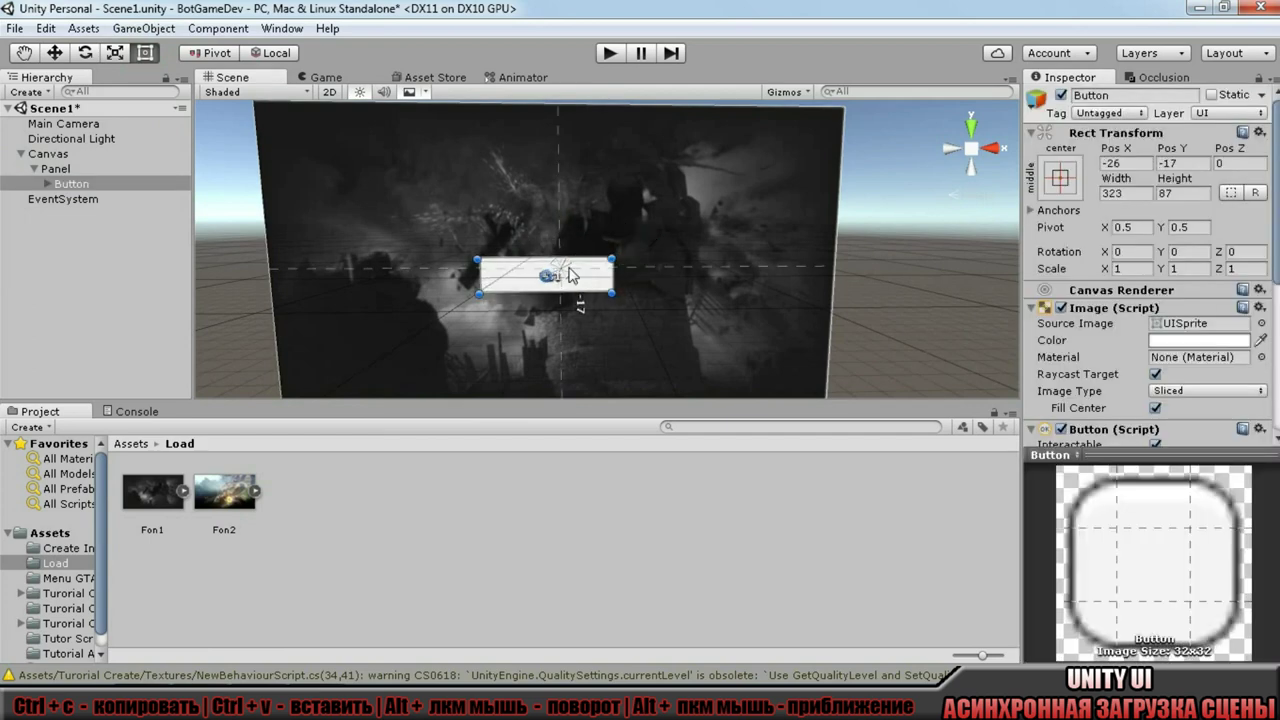
# Give the button a dark half-transparent colour, keep image type Sliced, and set Transition to None.
pyautogui.click(1205, 341)
pyautogui.click(112, 215)
pyautogui.click(101, 325)
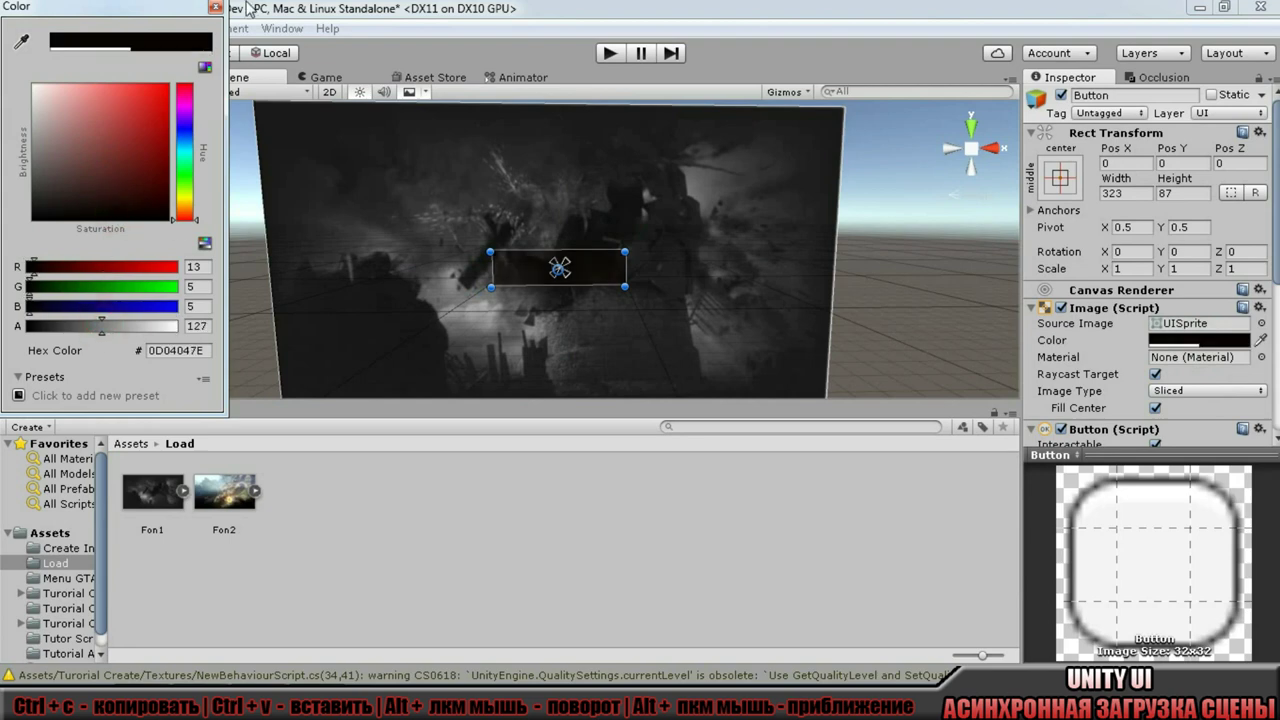
pyautogui.click(213, 7)
pyautogui.click(1205, 391)
pyautogui.click(1200, 434)
pyautogui.scroll(-2, 1268, 265)
pyautogui.click(1207, 389)
pyautogui.click(1185, 406)
# Make the button's Text label bold with font size 50.
pyautogui.click(46, 184)
pyautogui.click(79, 199)
pyautogui.click(1157, 346)
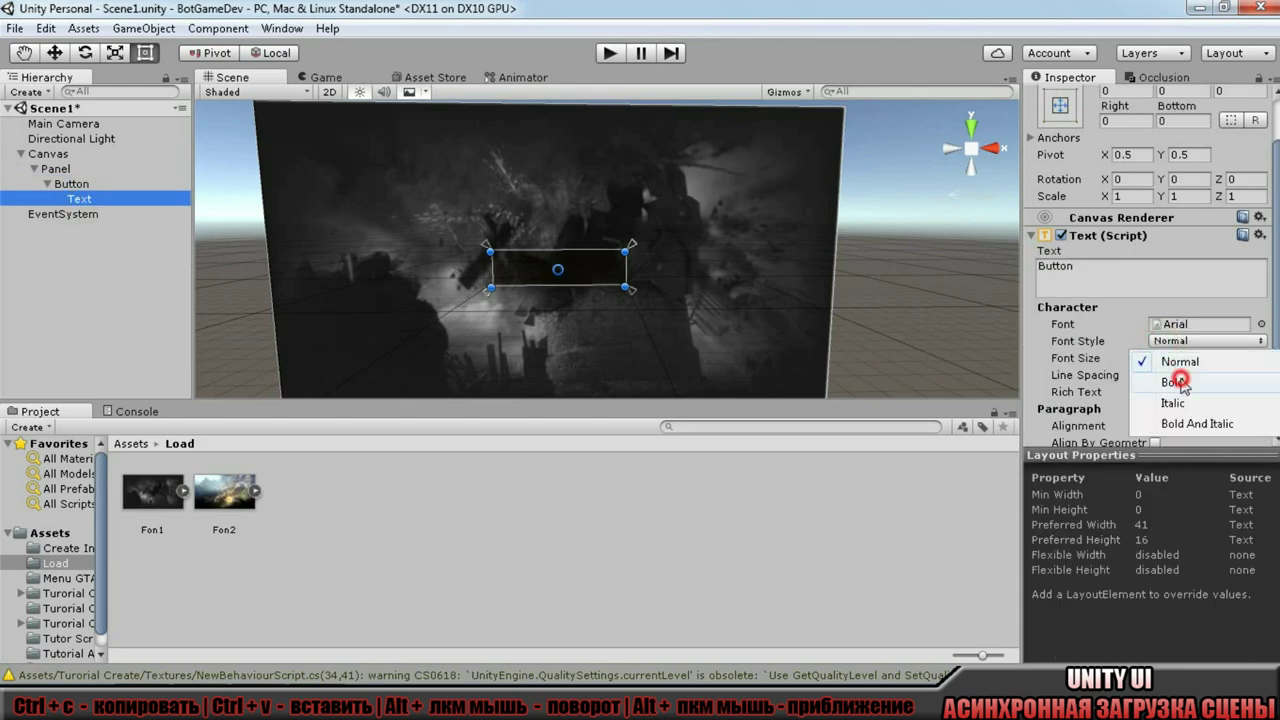
pyautogui.click(1080, 383)
pyautogui.click(1150, 358)
pyautogui.write('50')
# Replace the label with 'Загрузить сцену' and widen the button to fit it.
pyautogui.click(1166, 270)
pyautogui.hotkey('ctrl', 'a')
pyautogui.press('BackSpace')
pyautogui.write('Загрузить сцену')
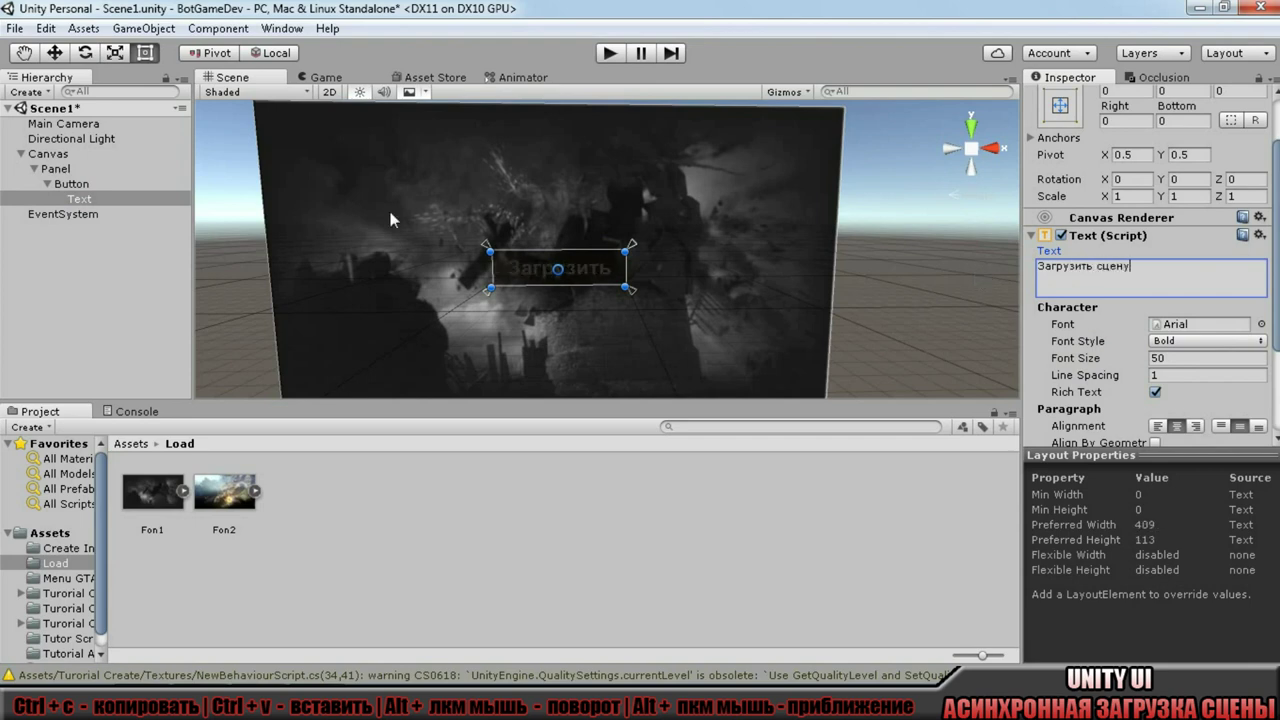
pyautogui.moveTo(625, 270); pyautogui.dragTo(718, 268)
pyautogui.hotkey('ctrl', 'z')
pyautogui.click(90, 181)
pyautogui.moveTo(617, 268)
pyautogui.mouseDown()
pyautogui.moveTo(700, 268)
pyautogui.moveTo(615, 283)
pyautogui.moveTo(638, 283)
pyautogui.mouseUp()
# Make the label text white, then collapse the button and reselect it.
pyautogui.click(79, 198)
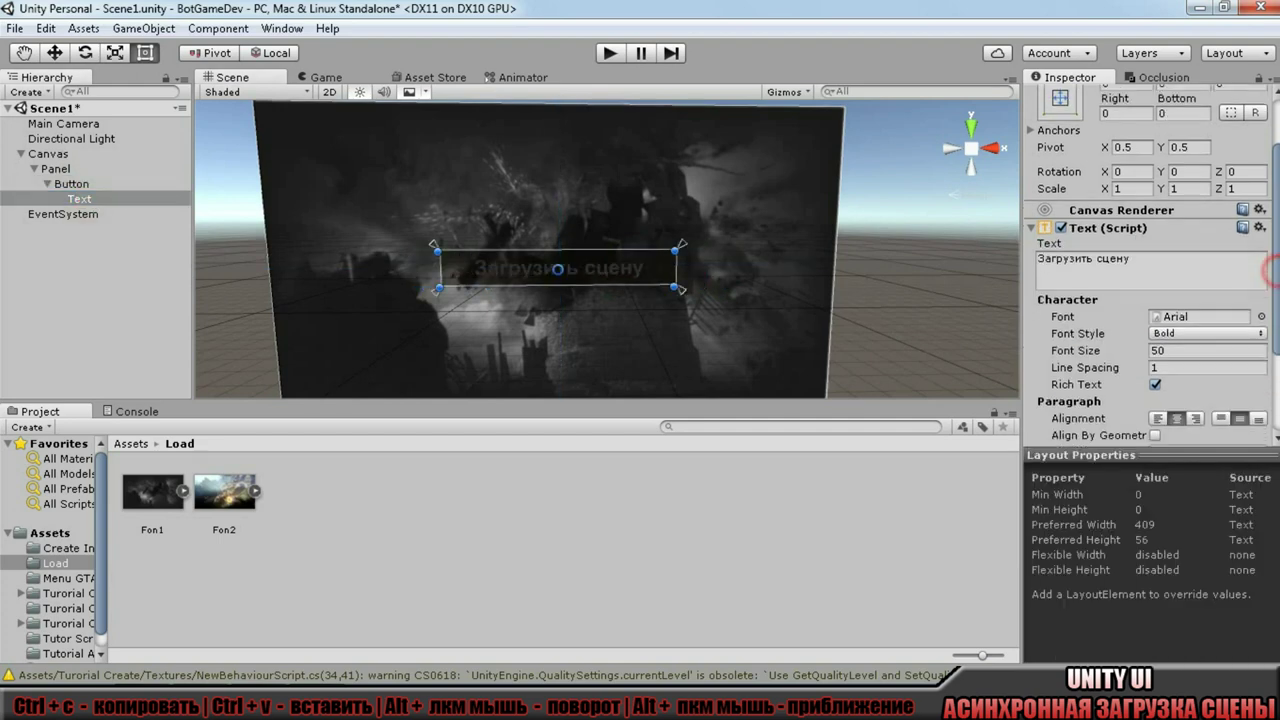
pyautogui.scroll(-5, 1218, 392)
pyautogui.click(1218, 392)
pyautogui.click(20, 35)
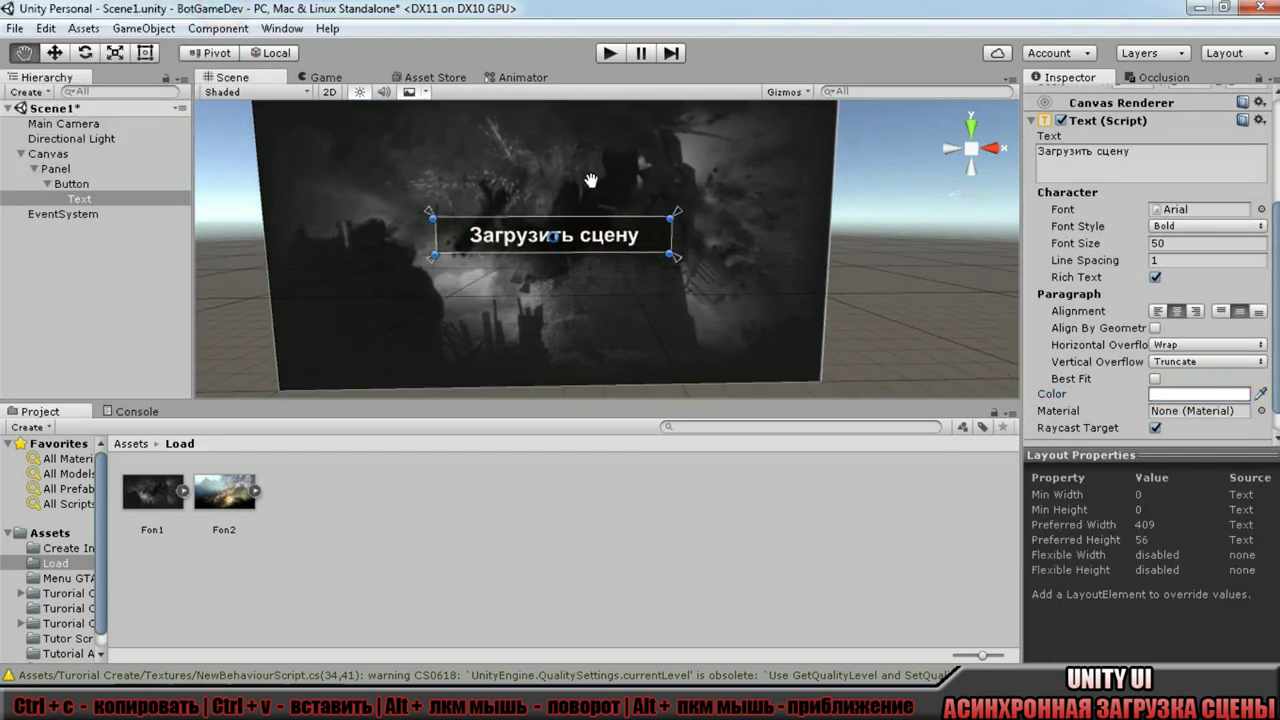
pyautogui.click(46, 185)
pyautogui.click(46, 184)
pyautogui.doubleClick(47, 184)
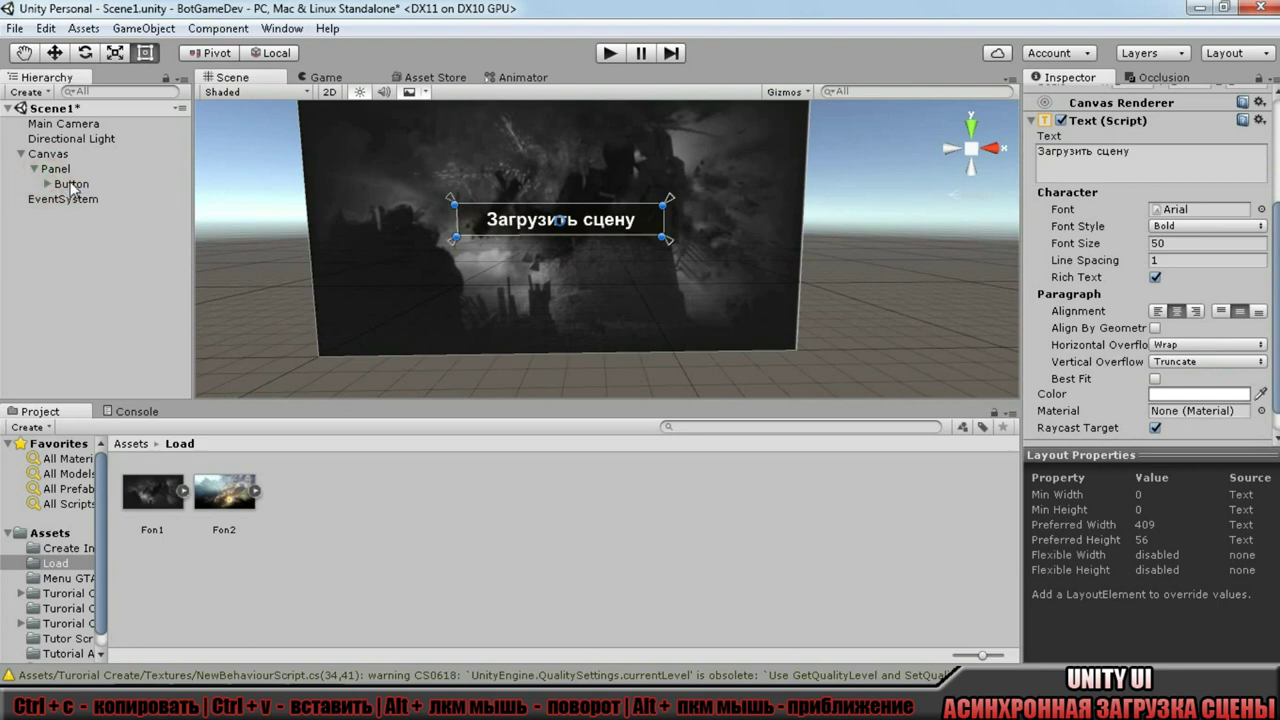
pyautogui.click(62, 183)
# Add a UI Slider under the Canvas.
pyautogui.click(34, 168)
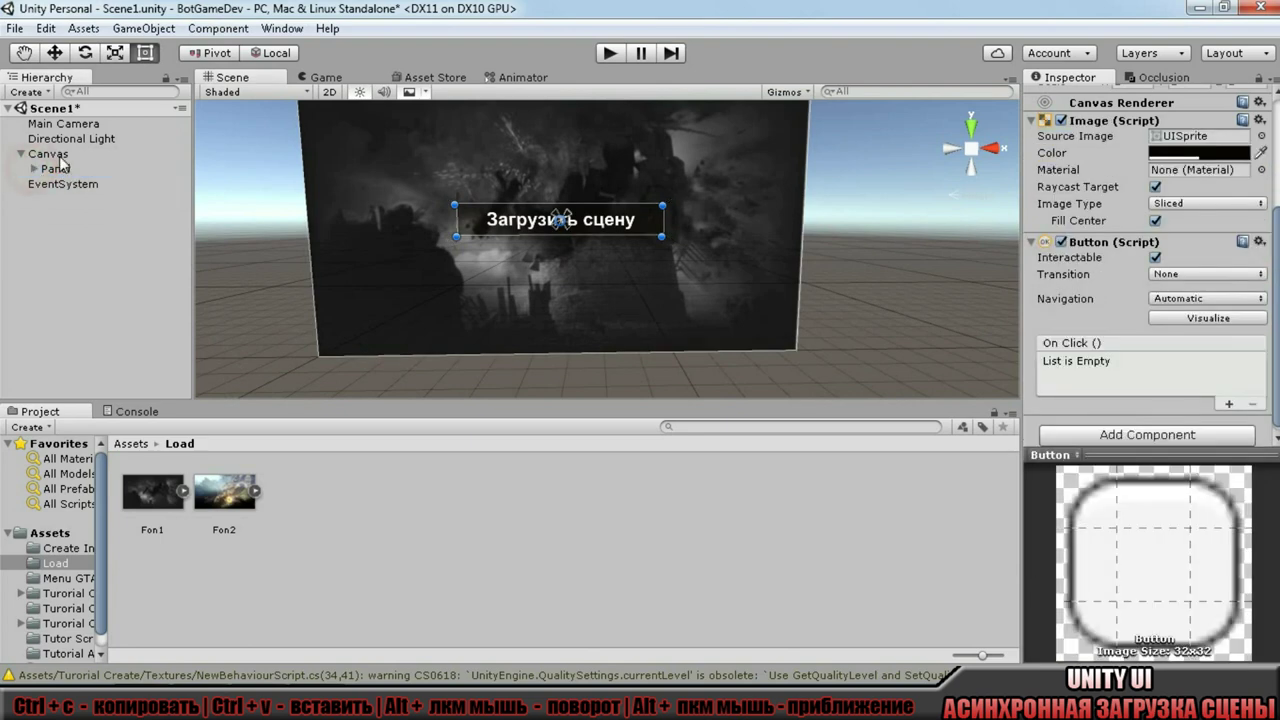
pyautogui.click(60, 154)
pyautogui.rightClick(60, 156)
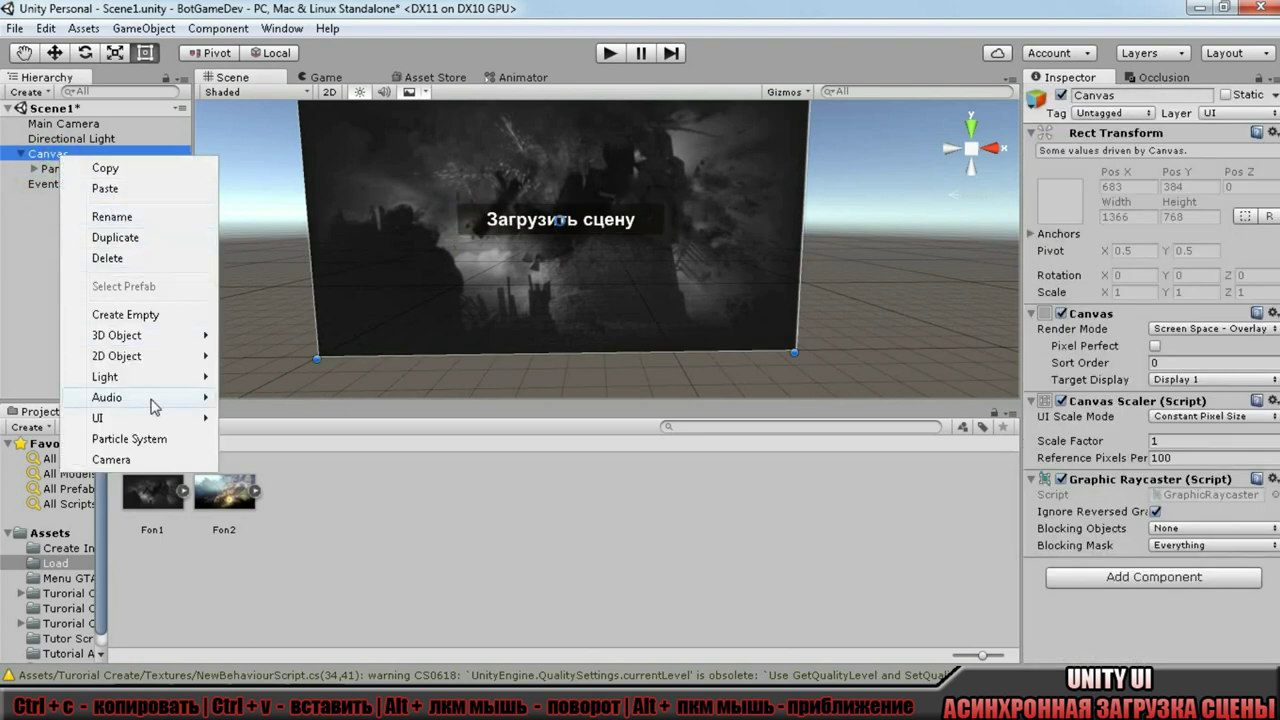
pyautogui.moveTo(207, 424)
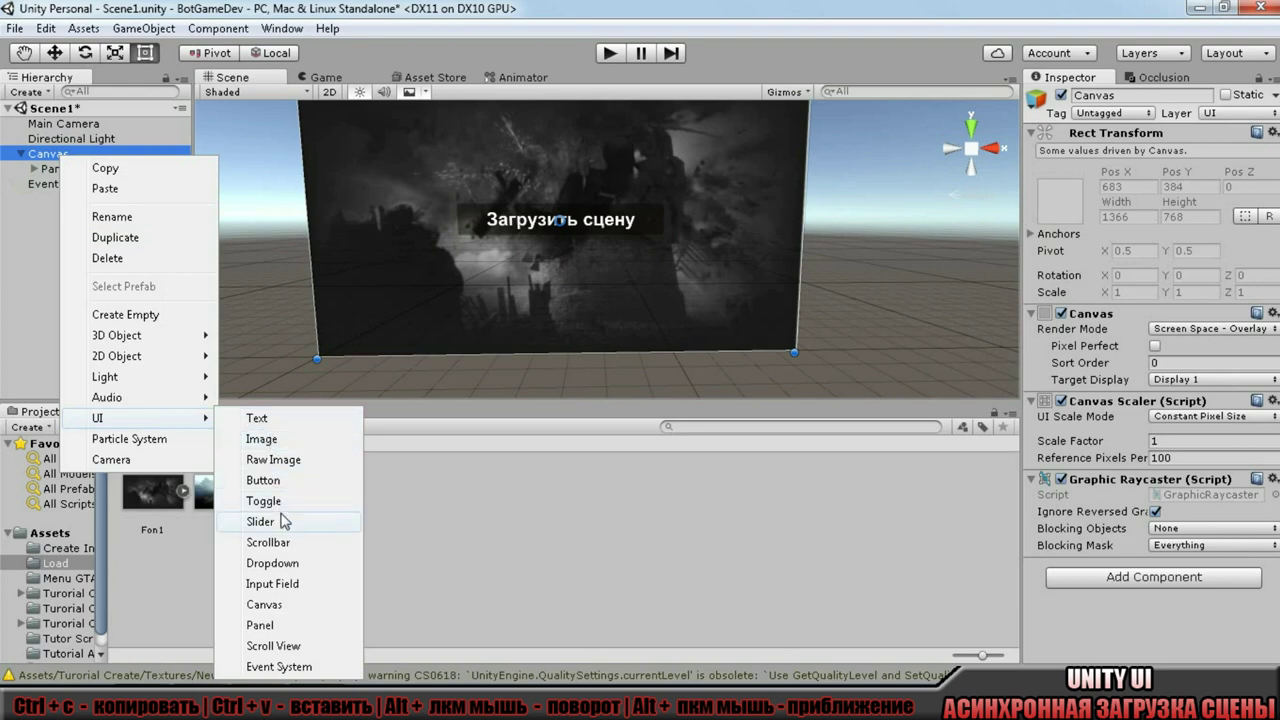
pyautogui.click(280, 518)
# Make the slider taller, move it to the canvas bottom, and stretch it across the width.
pyautogui.scroll(3, 560, 300)
pyautogui.scroll(2, 578, 270)
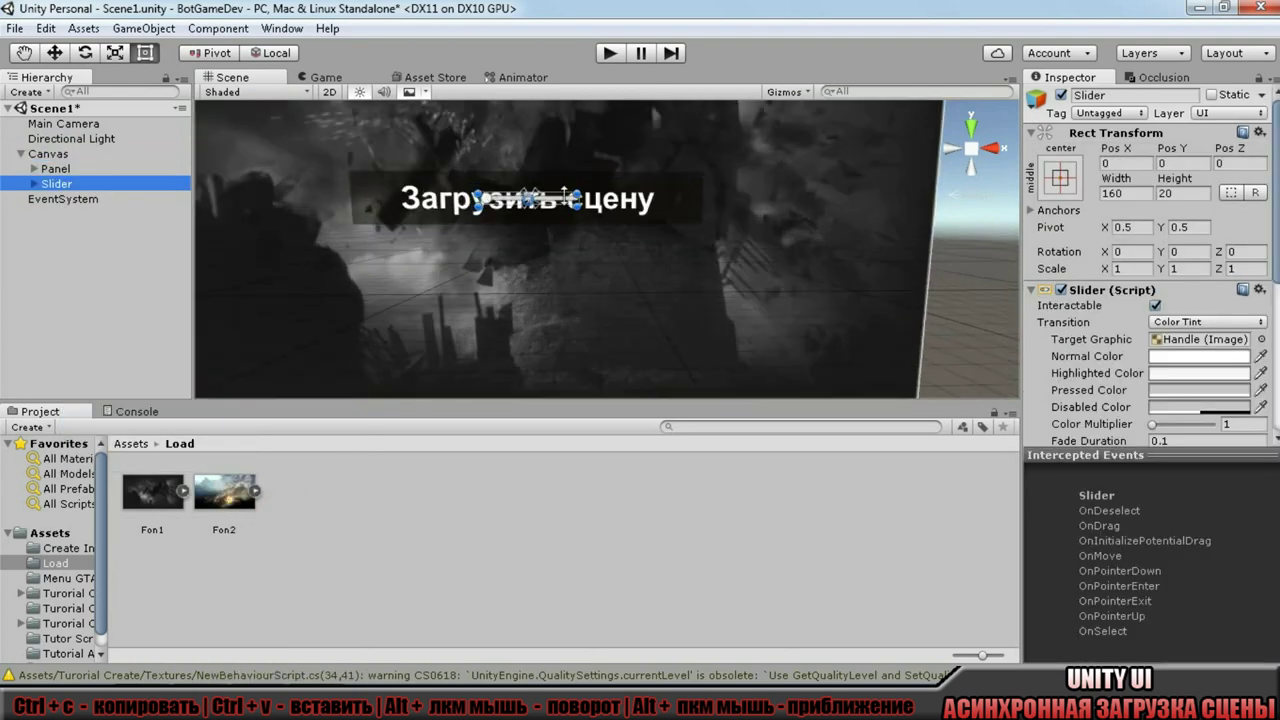
pyautogui.moveTo(565, 192); pyautogui.dragTo(565, 160)
pyautogui.moveTo(522, 203); pyautogui.dragTo(520, 355)
pyautogui.scroll(-3, 560, 330)
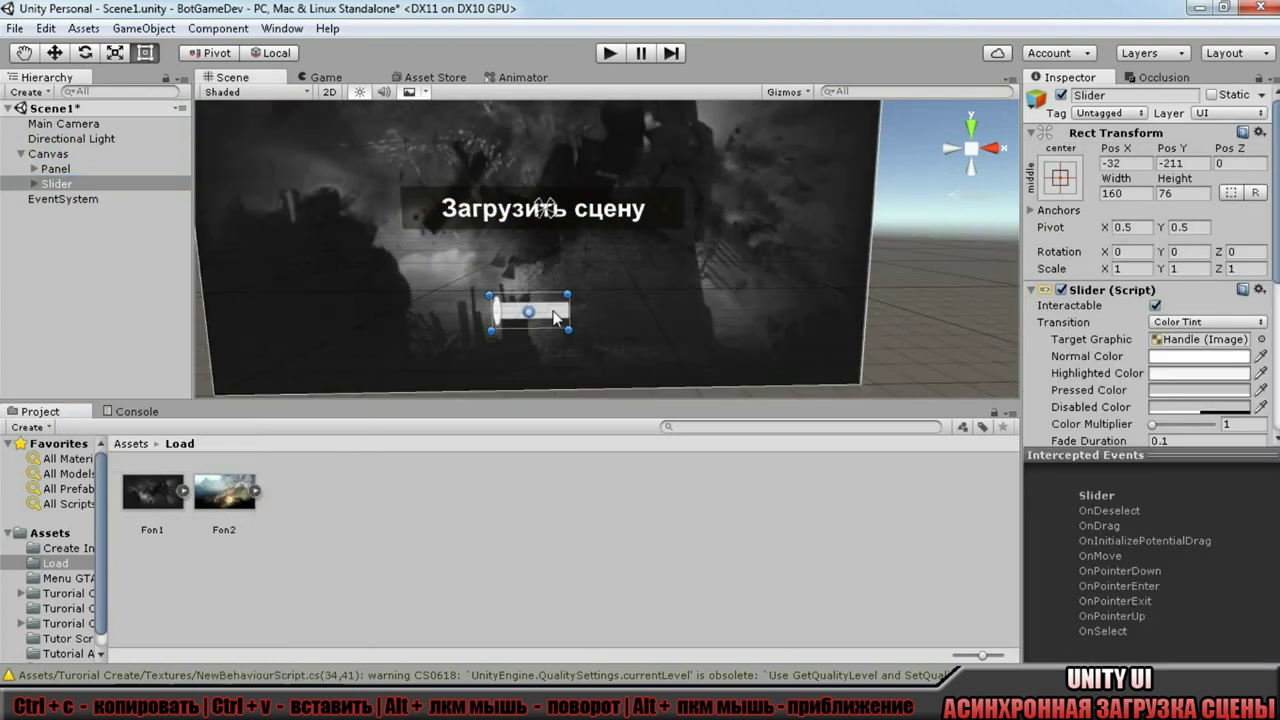
pyautogui.moveTo(511, 302)
pyautogui.mouseDown()
pyautogui.moveTo(509, 345)
pyautogui.moveTo(283, 350)
pyautogui.mouseUp()
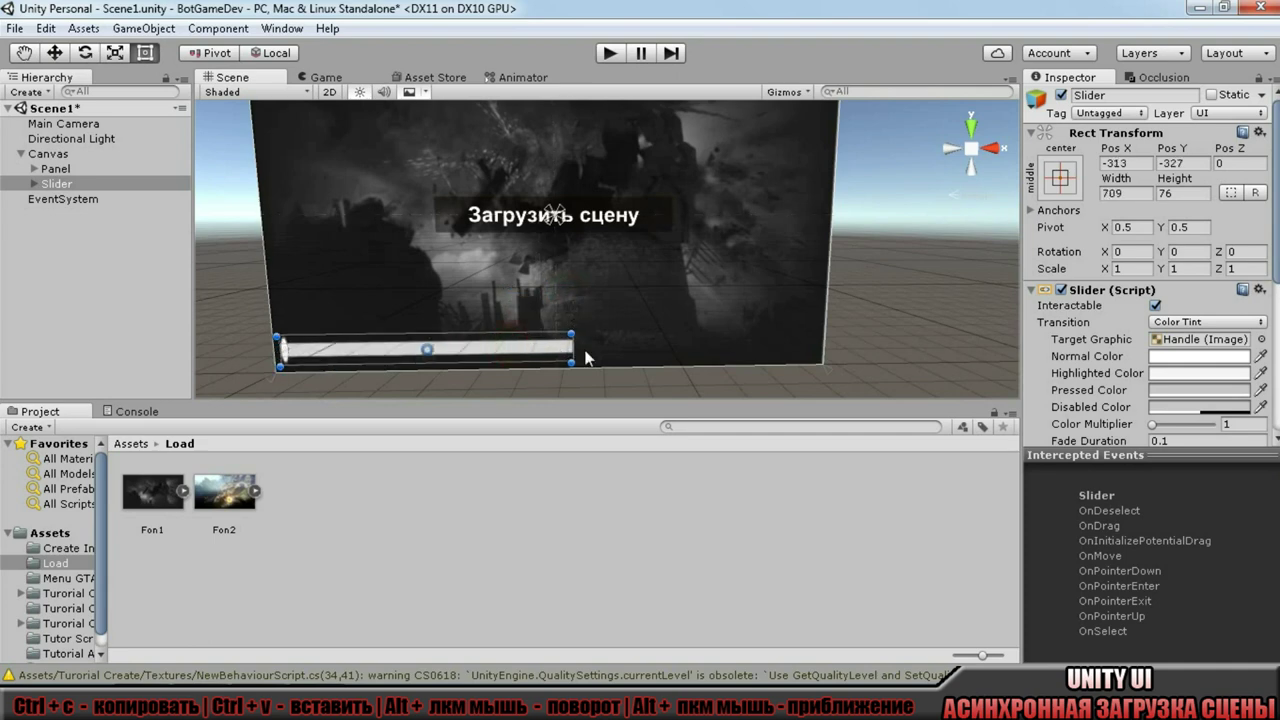
pyautogui.moveTo(574, 349); pyautogui.dragTo(808, 345)
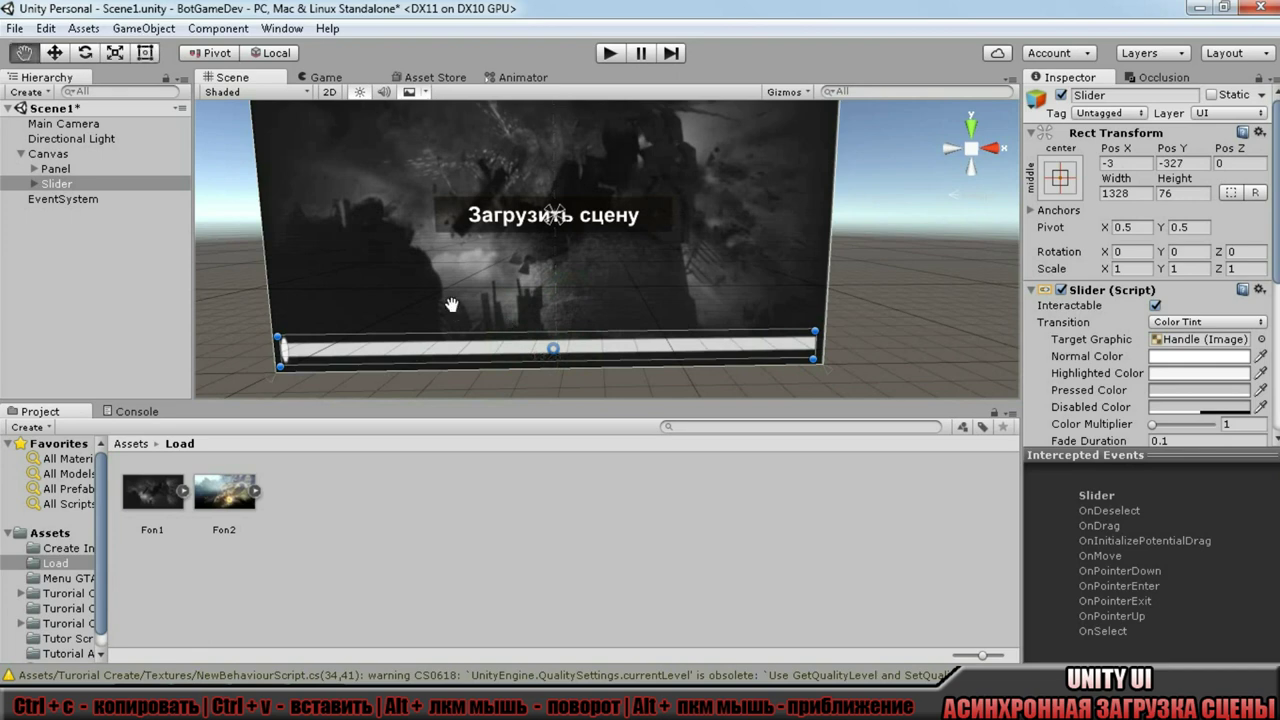
pyautogui.scroll(2, 470, 290)
pyautogui.keyDown('alt'); pyautogui.moveTo(480, 272); pyautogui.dragTo(308, 250); pyautogui.keyUp('alt')
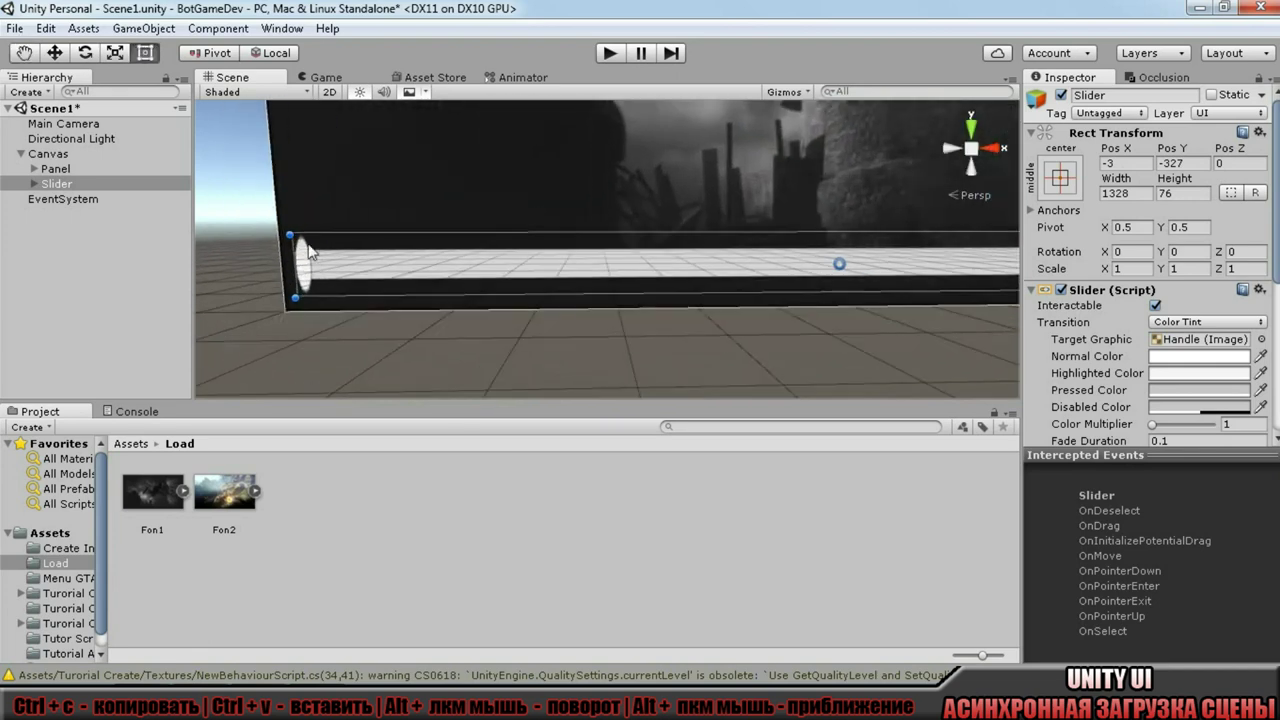
# Delete the slider's Handle Slide Area.
pyautogui.click(33, 184)
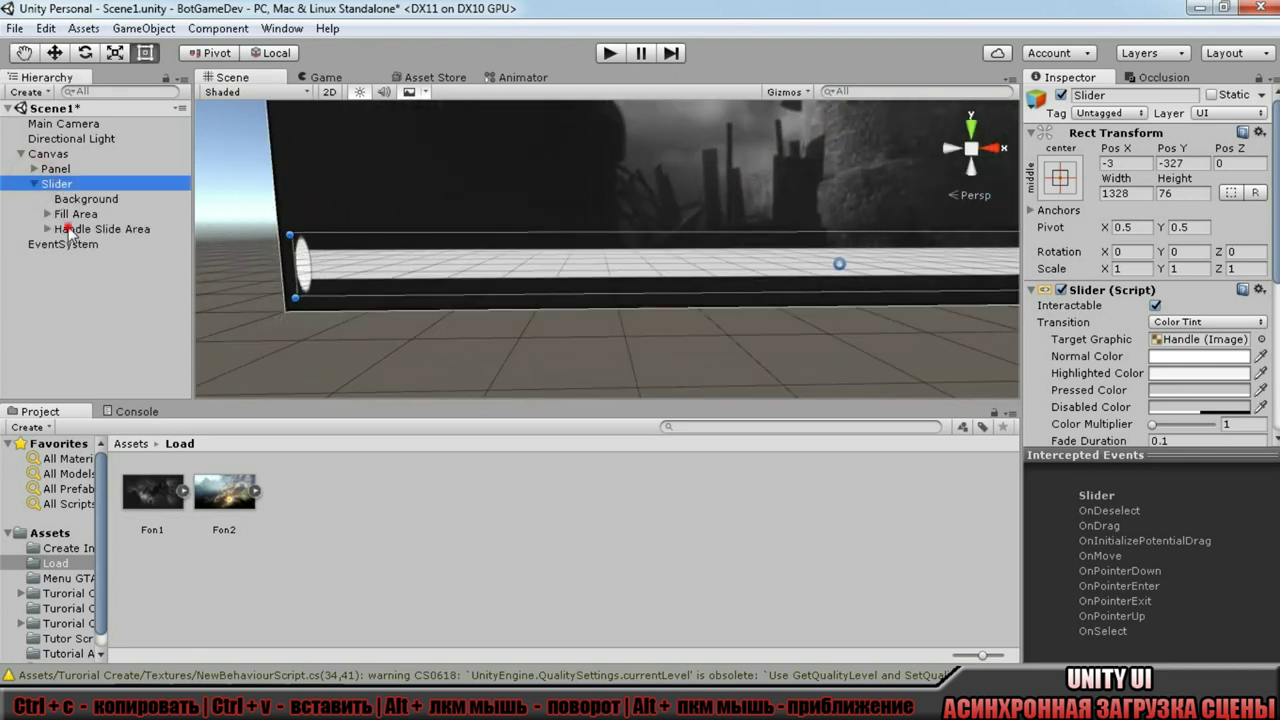
pyautogui.click(68, 229)
pyautogui.moveTo(283, 265); pyautogui.dragTo(371, 270, button='middle')
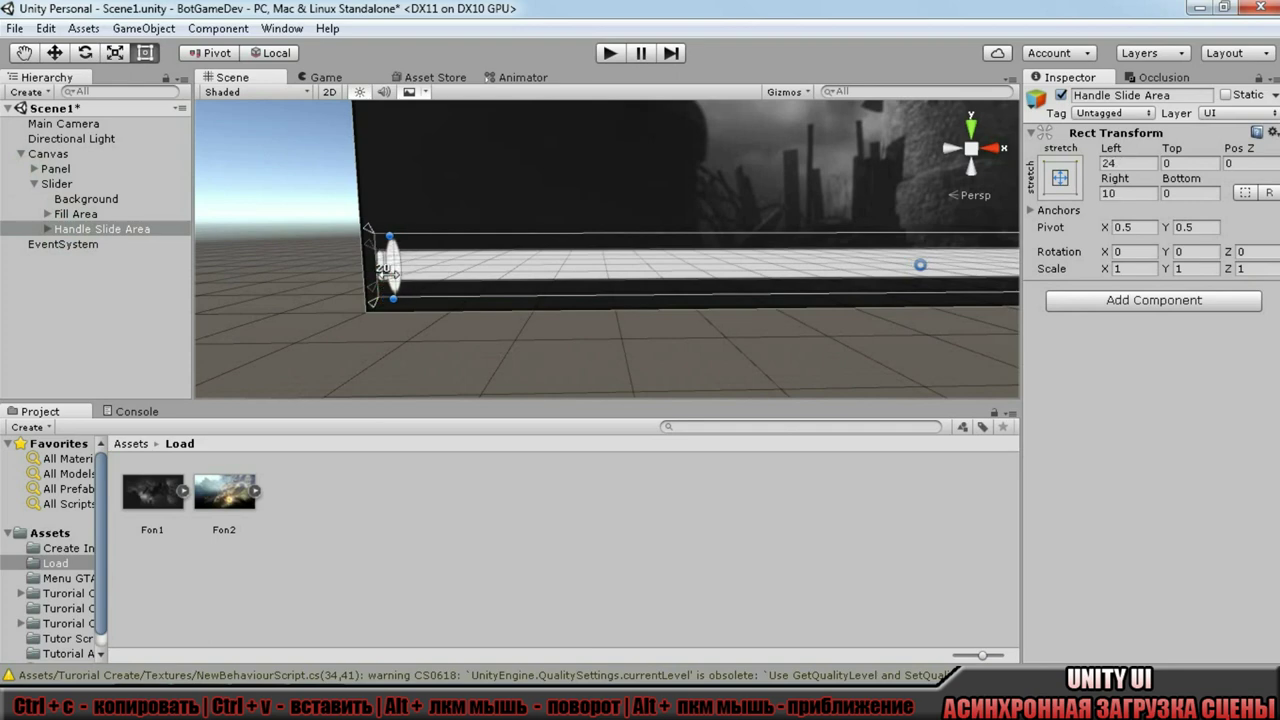
pyautogui.click(143, 229)
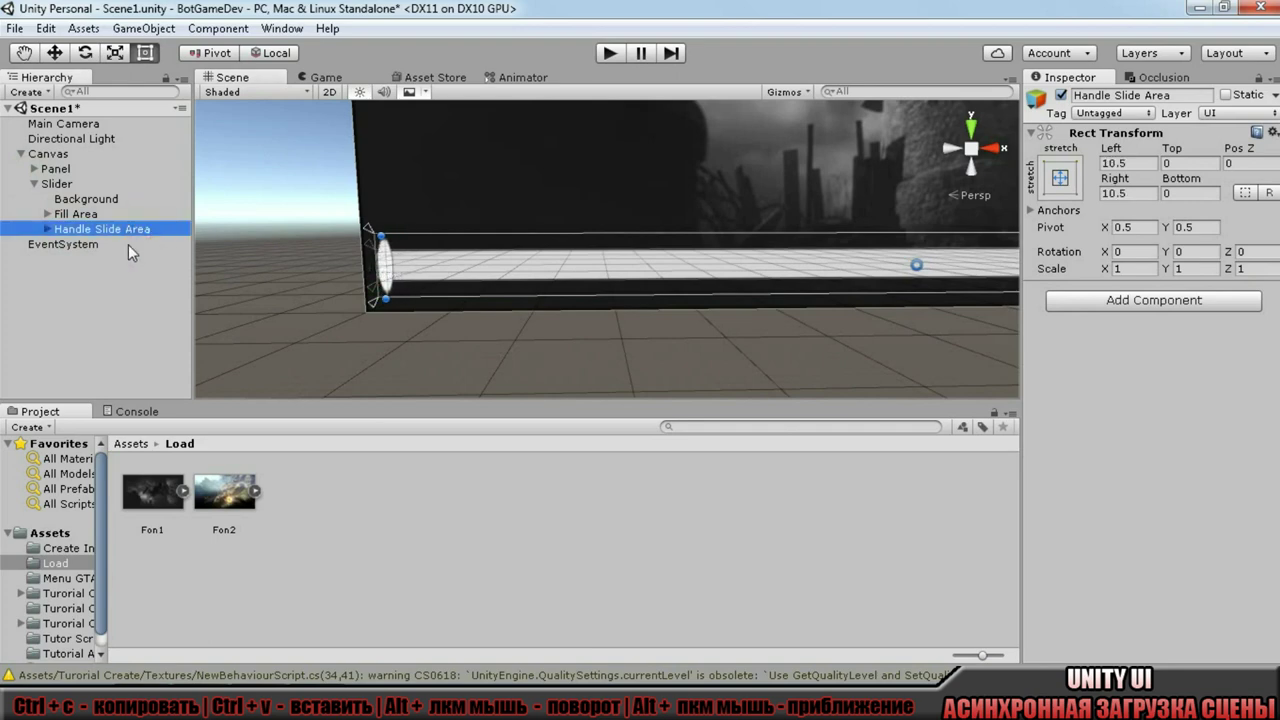
pyautogui.press('Delete')
# Make the slider's Fill colour black.
pyautogui.click(62, 214)
pyautogui.click(48, 214)
pyautogui.click(76, 230)
pyautogui.click(1185, 364)
pyautogui.moveTo(112, 135); pyautogui.dragTo(74, 240)
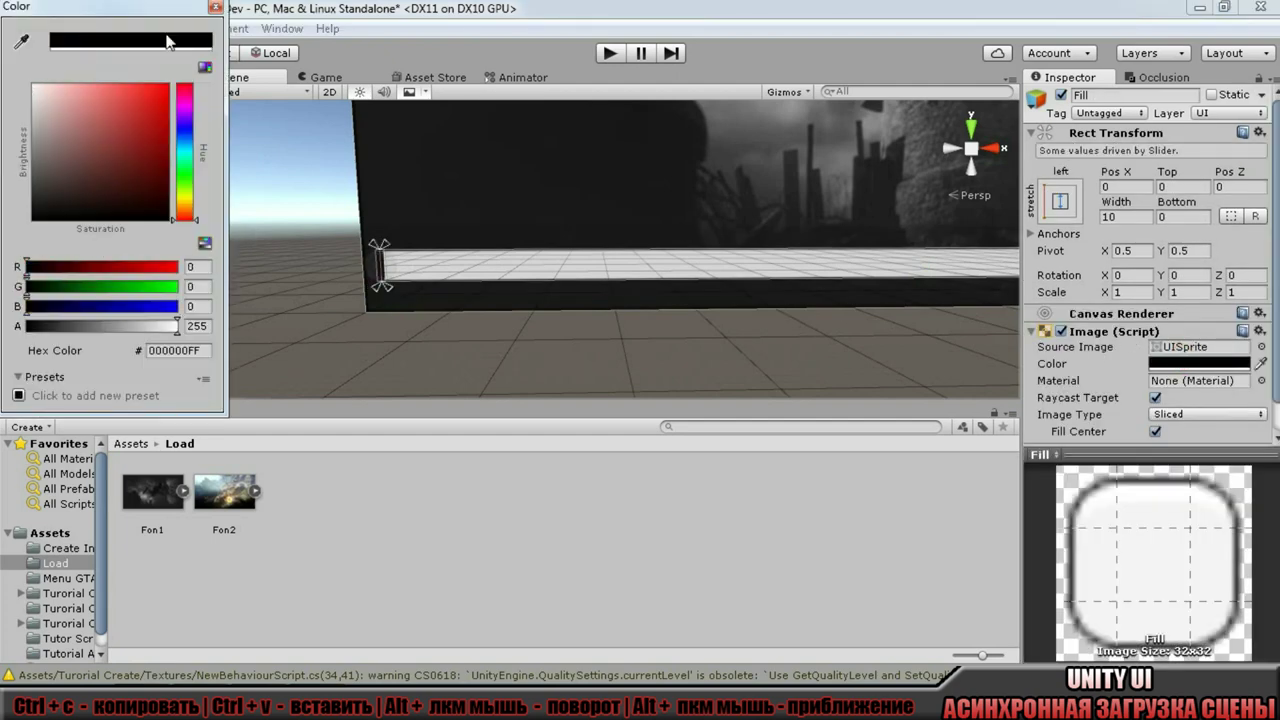
pyautogui.click(211, 9)
pyautogui.click(48, 215)
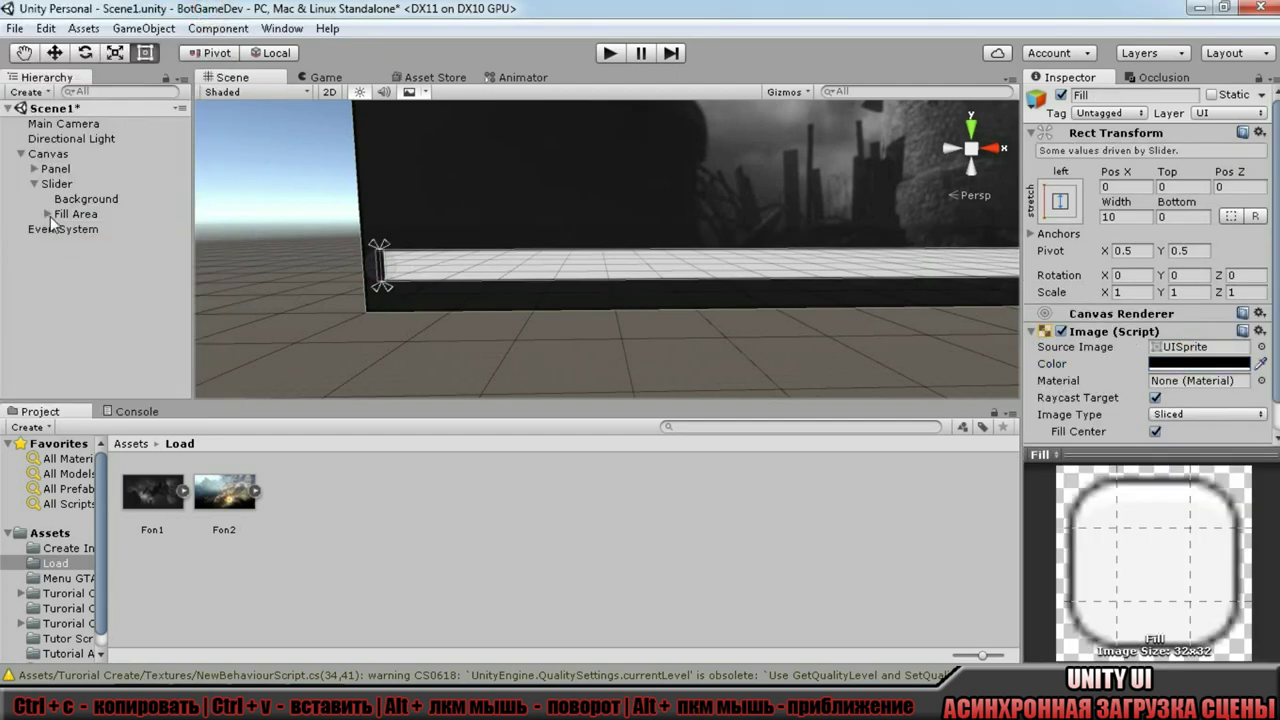
pyautogui.click(80, 199)
pyautogui.click(34, 184)
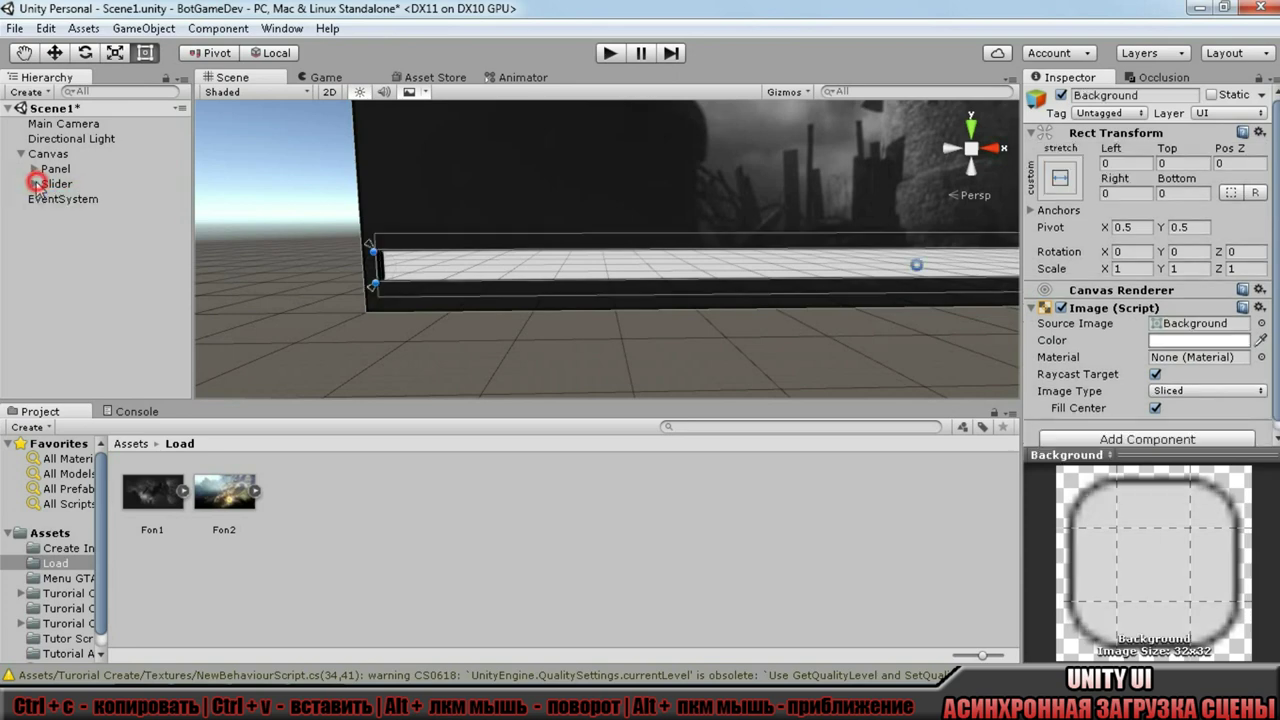
# Raise the Slider's Value to about 0.19 to preview the fill, then reset it to 0.
pyautogui.click(57, 184)
pyautogui.scroll(-1, 1150, 270)
pyautogui.scroll(-3, 1150, 270)
pyautogui.scroll(-3, 1150, 270)
pyautogui.scroll(-2, 1150, 270)
pyautogui.scroll(-2, 1182, 390)
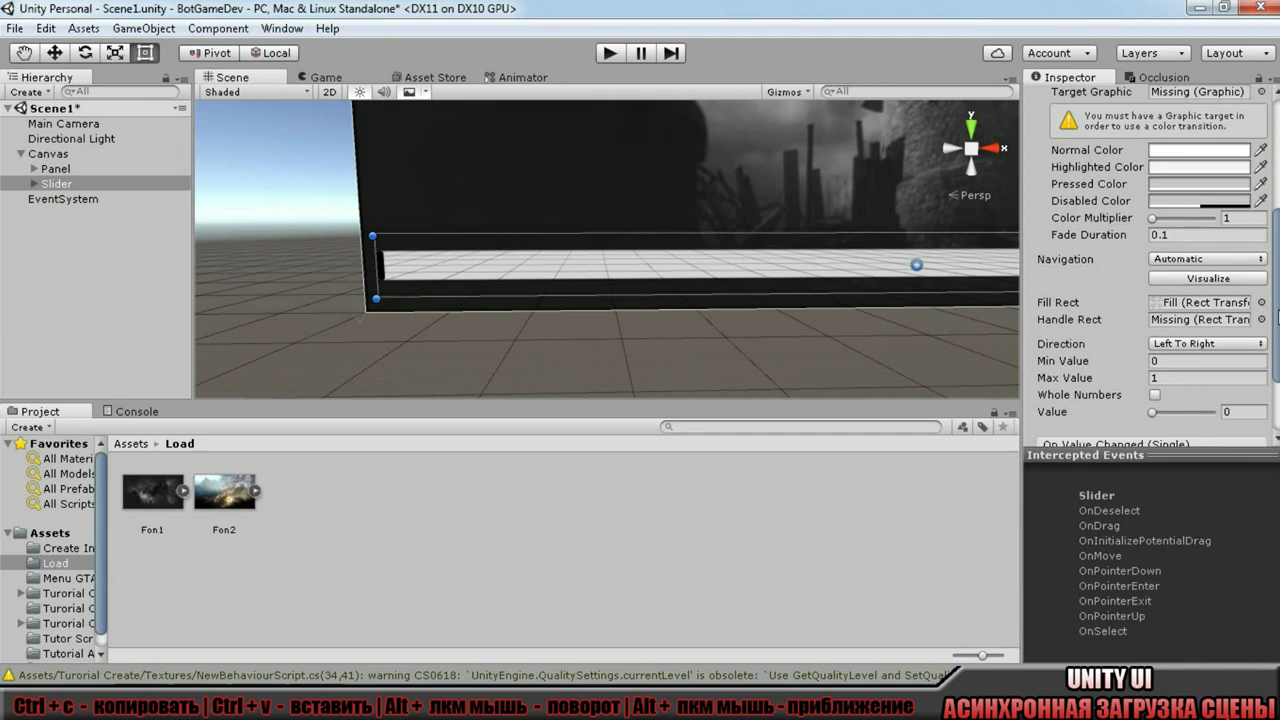
pyautogui.scroll(-1, 1182, 390)
pyautogui.moveTo(1155, 403); pyautogui.dragTo(1163, 403)
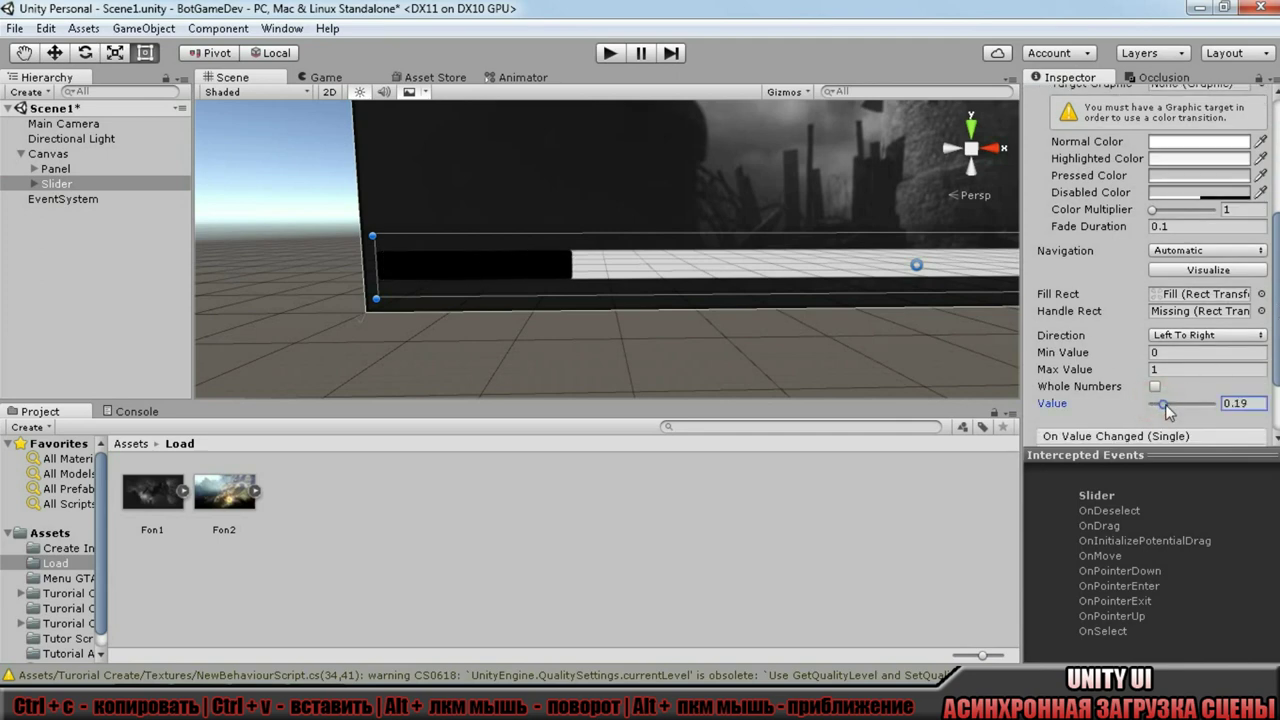
pyautogui.keyDown('alt'); pyautogui.moveTo(628, 266); pyautogui.dragTo(680, 240); pyautogui.keyUp('alt')
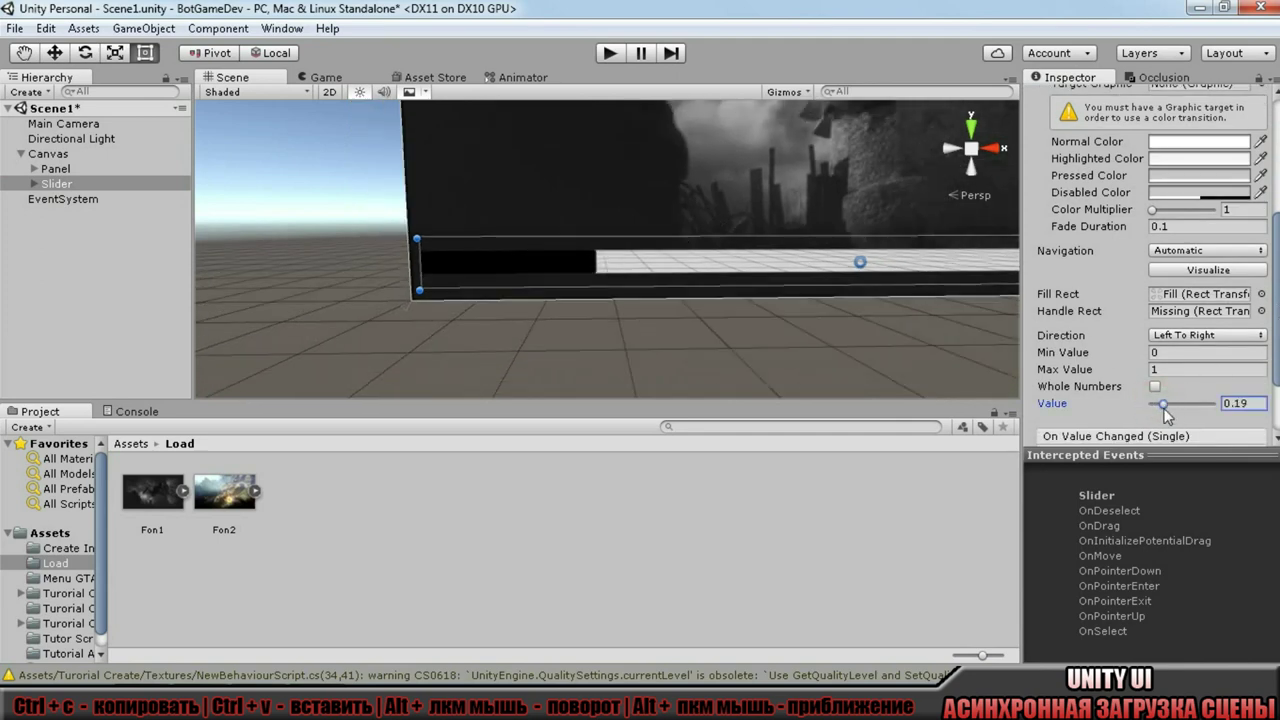
pyautogui.moveTo(1164, 405); pyautogui.dragTo(1078, 402)
pyautogui.moveTo(727, 247)
pyautogui.keyDown('alt'); pyautogui.mouseDown()
pyautogui.moveTo(668, 264)
pyautogui.moveTo(697, 186)
pyautogui.mouseUp(); pyautogui.keyUp('alt')
pyautogui.keyDown('alt'); pyautogui.moveTo(642, 223); pyautogui.dragTo(678, 206); pyautogui.keyUp('alt')
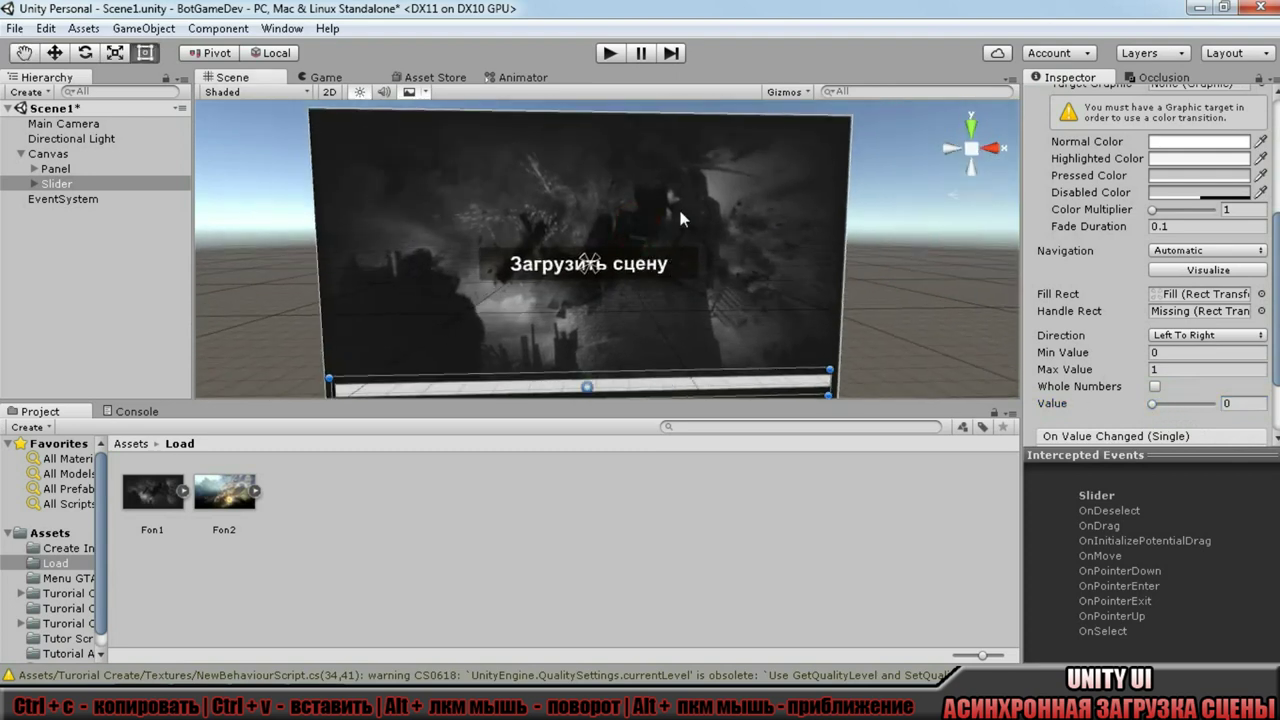
pyautogui.scroll(-3, 678, 200)
# Save the scene as Scene1 in the Assets/Load folder.
pyautogui.click(5, 29)
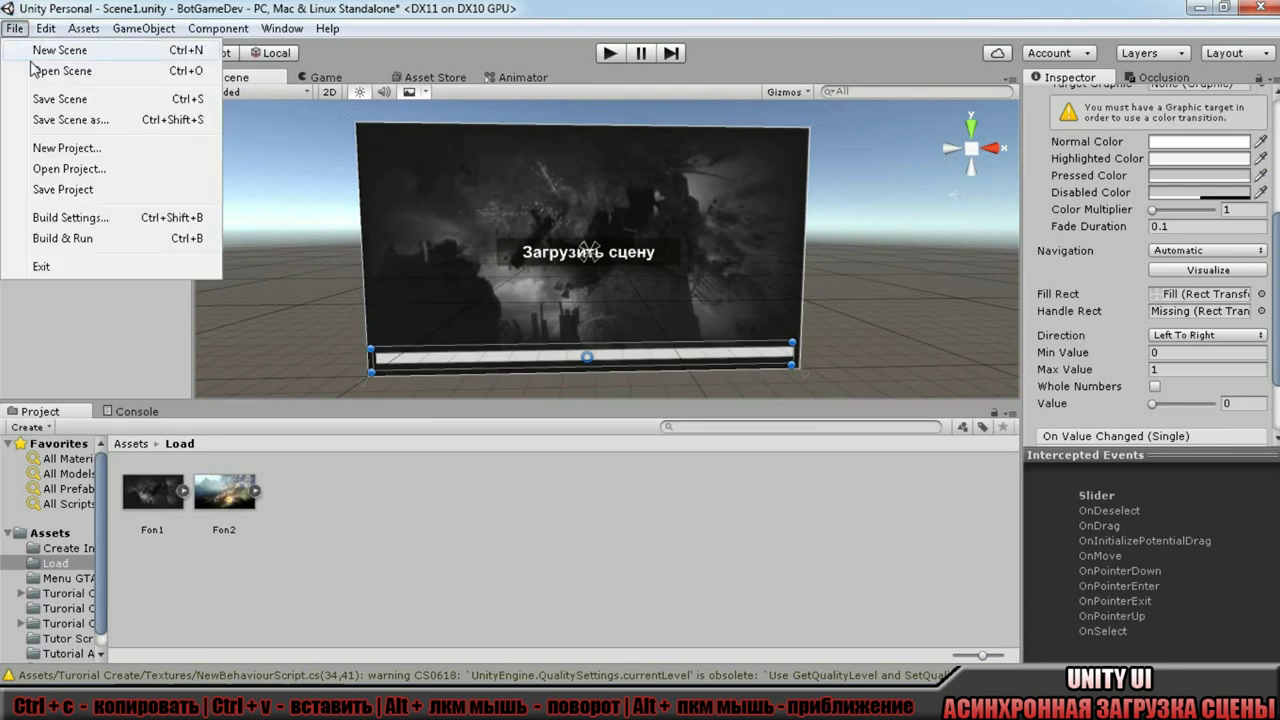
pyautogui.click(113, 118)
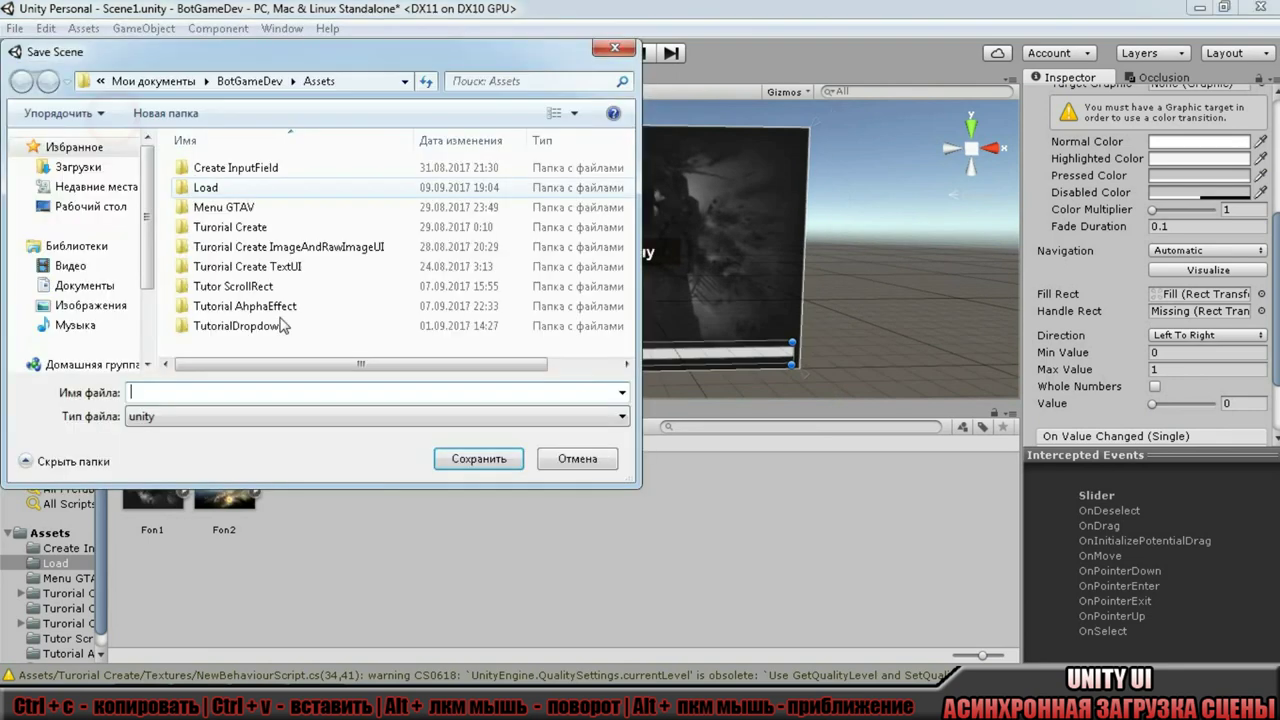
pyautogui.click(322, 394)
pyautogui.write('ы')
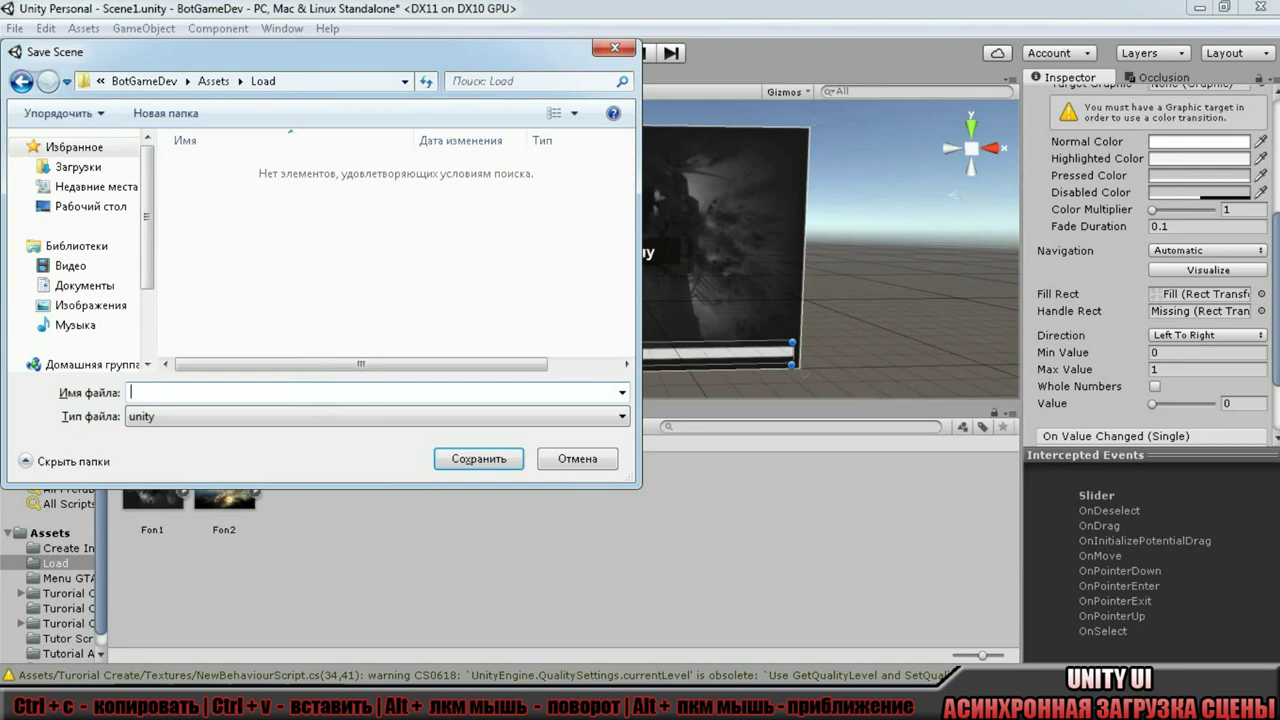
pyautogui.press('Return')
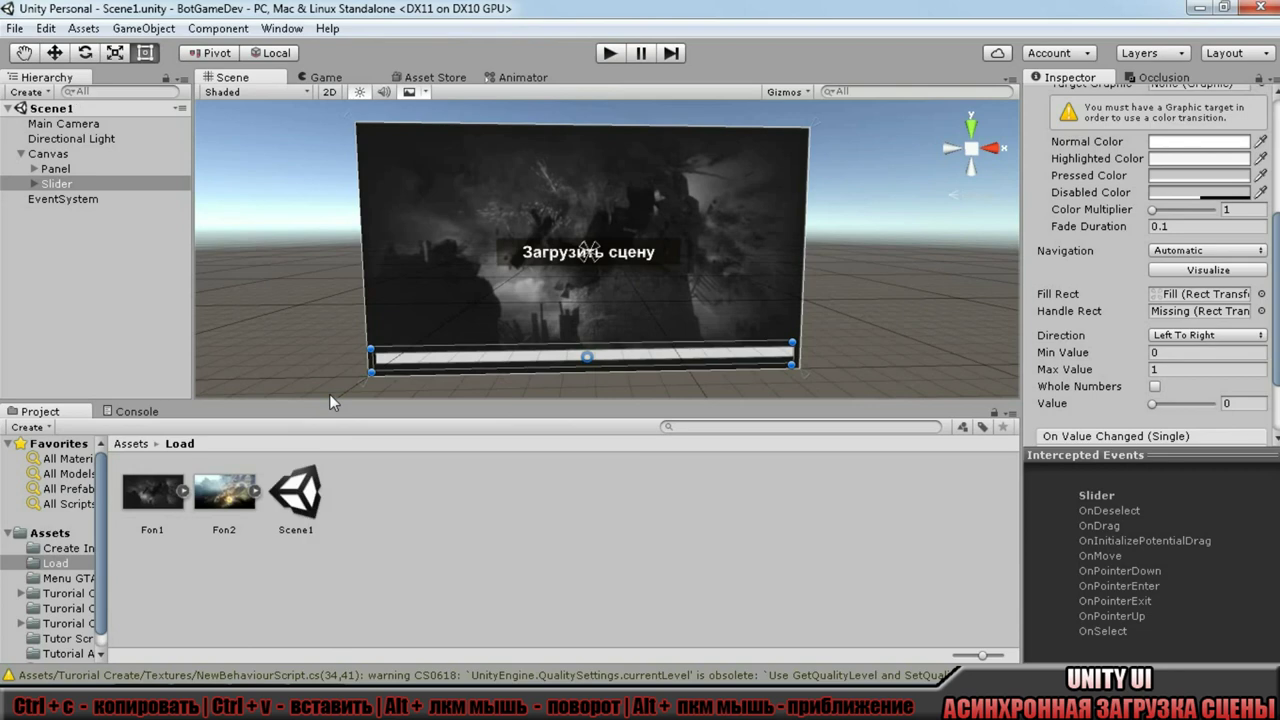
# Add the open Scene1 to the Build Settings scene list.
pyautogui.click(15, 28)
pyautogui.click(112, 215)
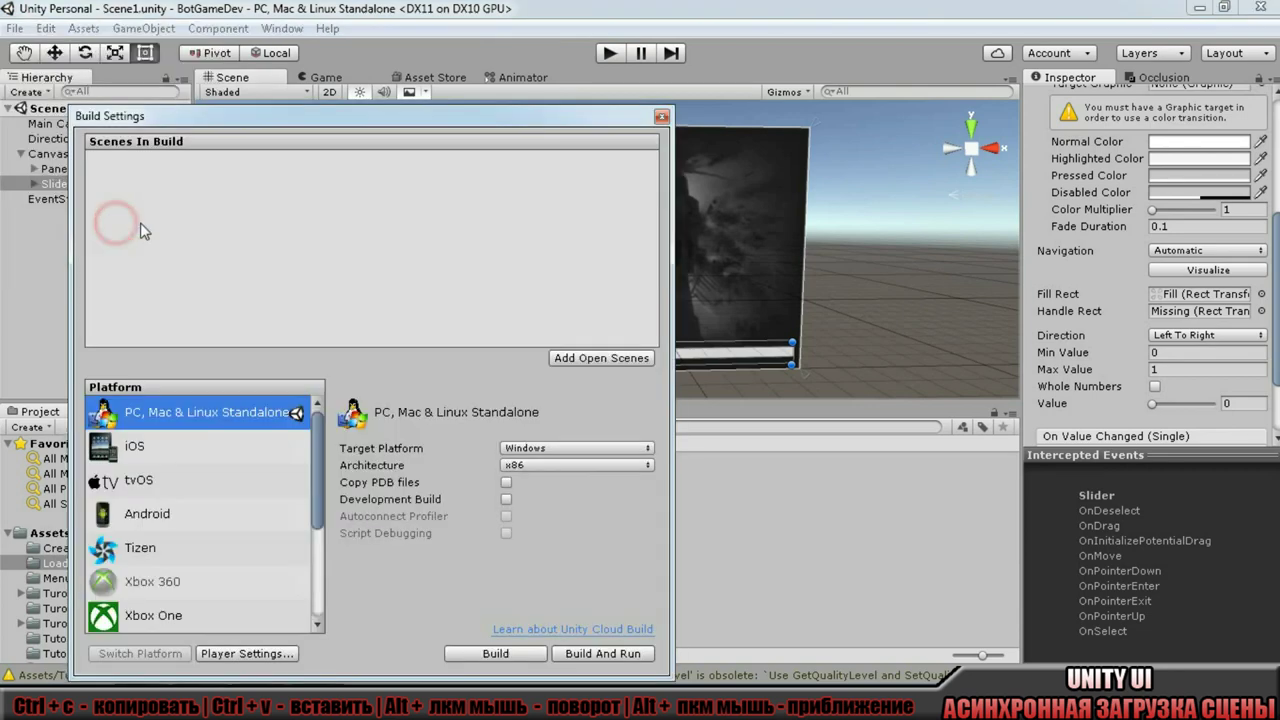
pyautogui.click(622, 358)
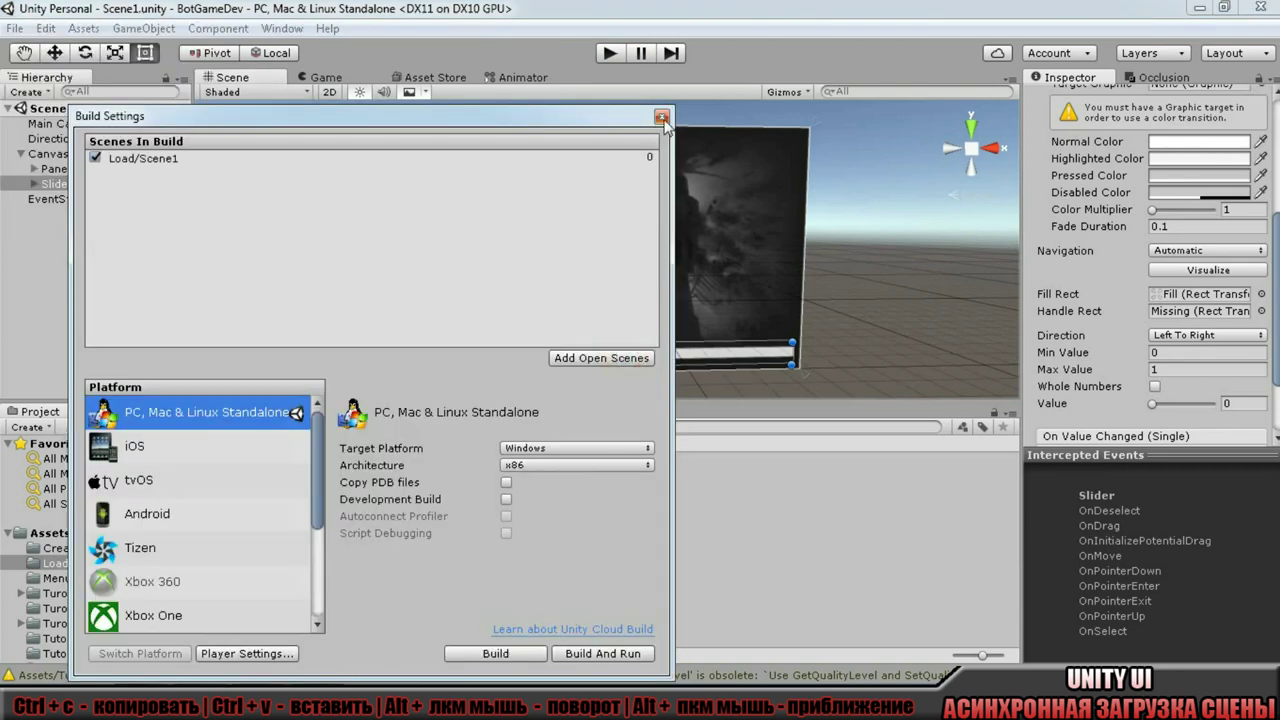
pyautogui.click(661, 117)
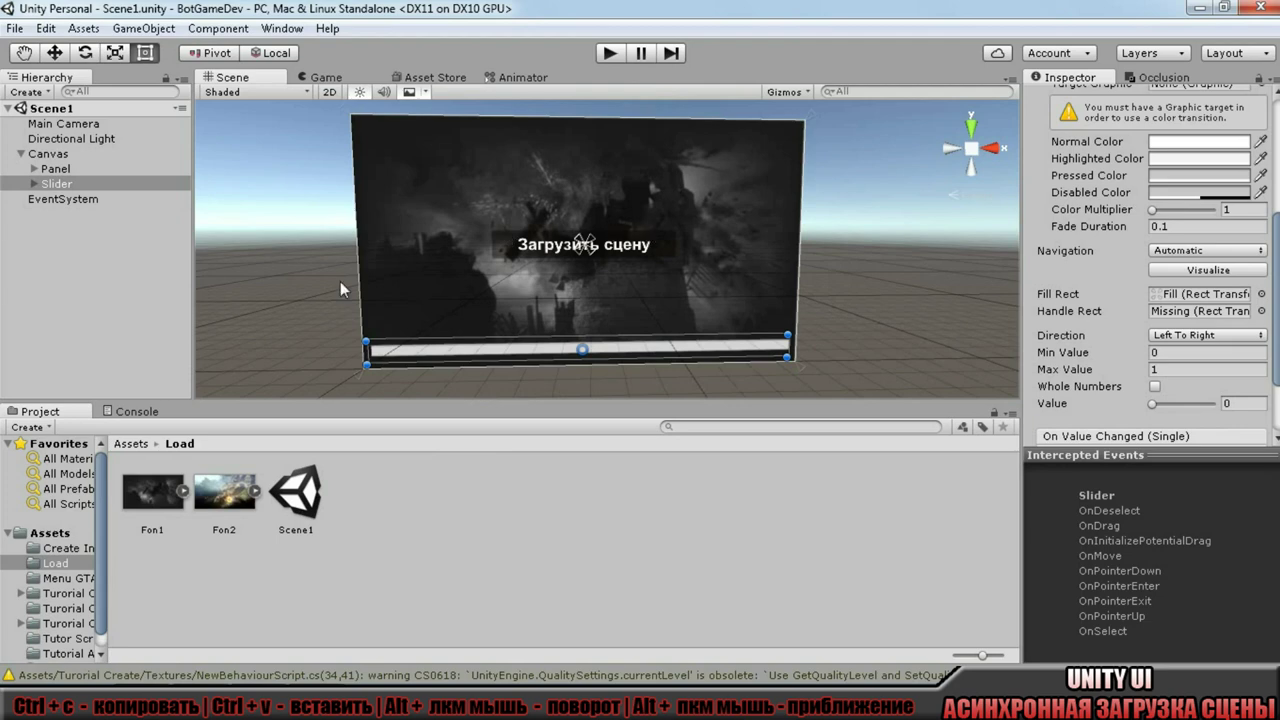
# Deactivate the Slider, save Scene1, and start a new empty scene.
pyautogui.click(86, 184)
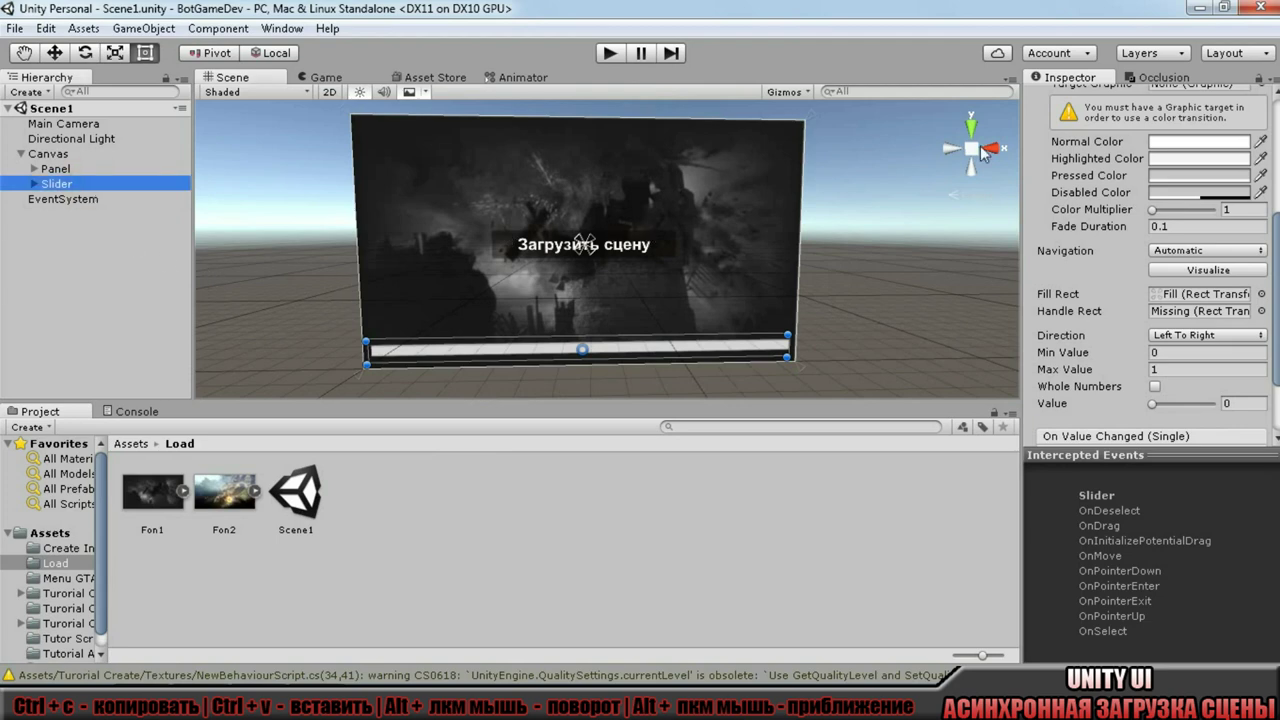
pyautogui.moveTo(1276, 260); pyautogui.dragTo(1270, 116)
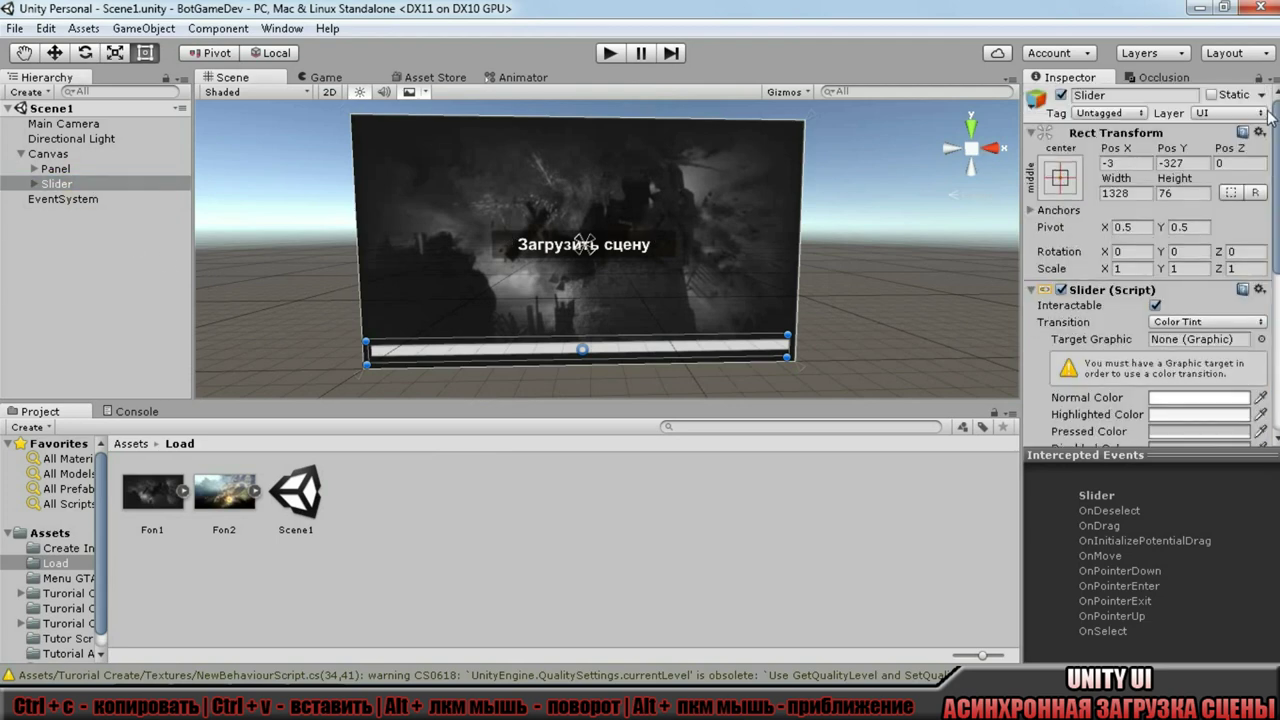
pyautogui.click(1062, 96)
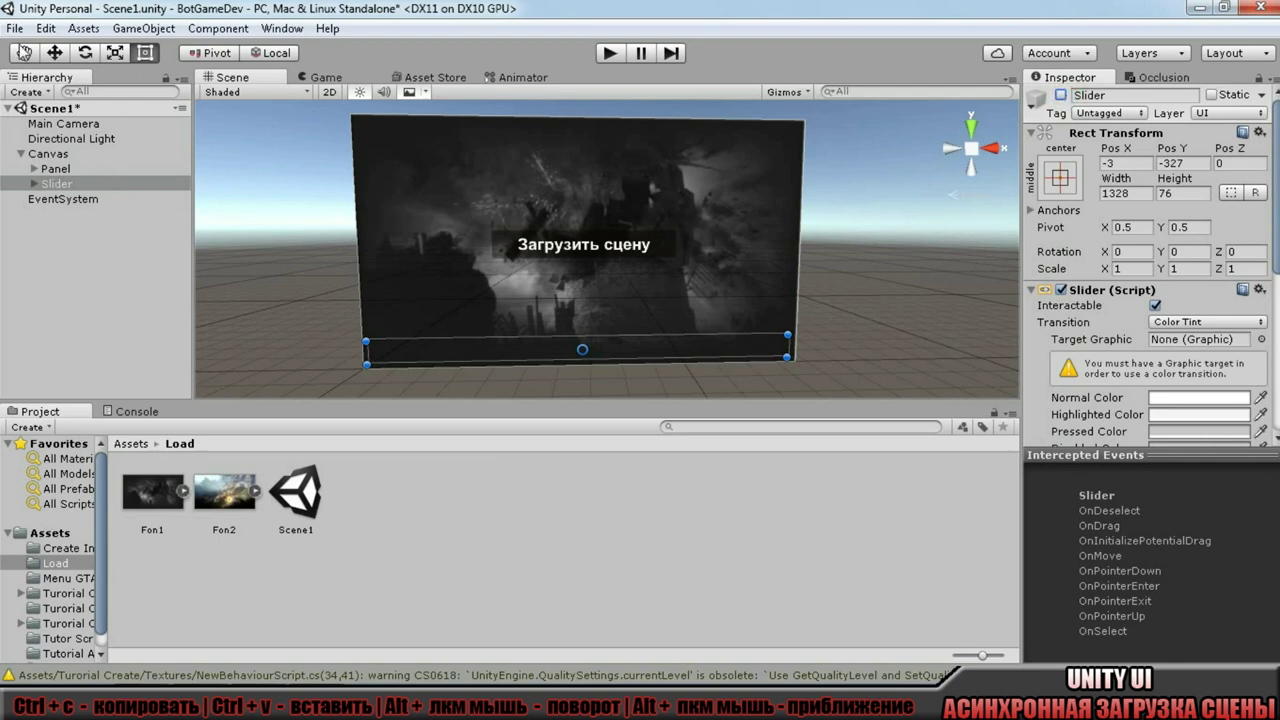
pyautogui.click(15, 28)
pyautogui.click(44, 100)
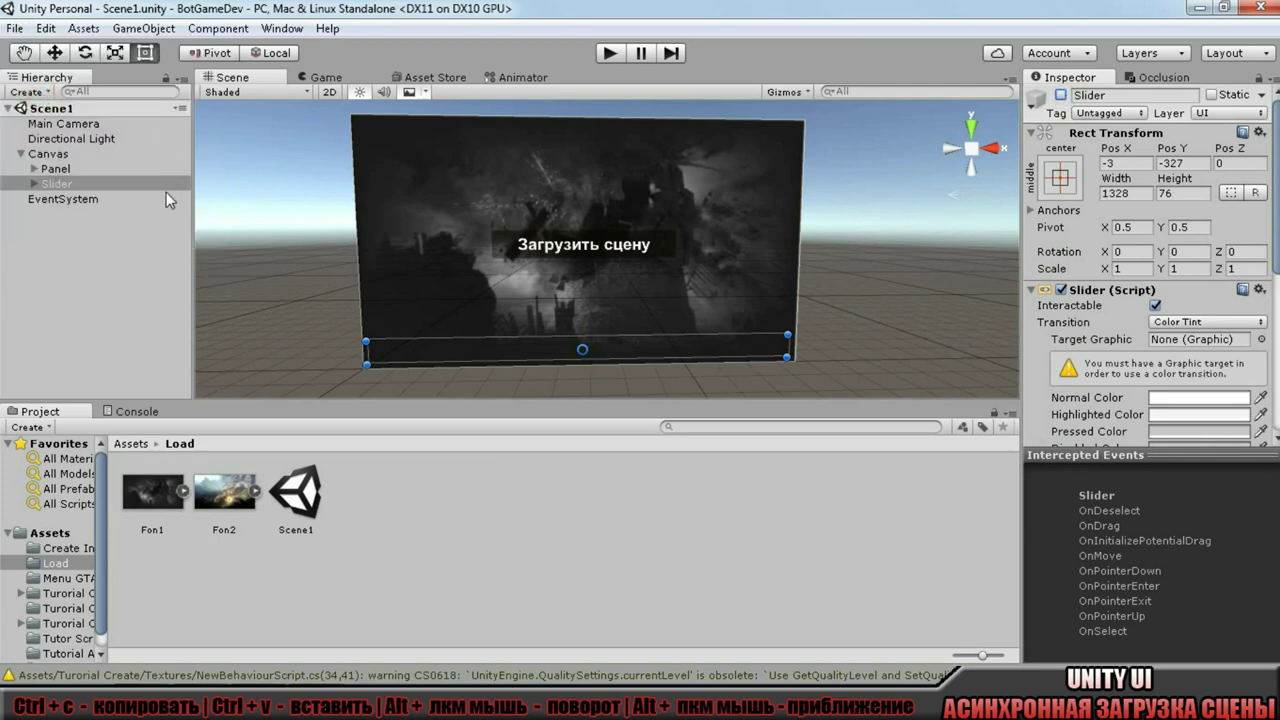
pyautogui.click(15, 28)
pyautogui.click(45, 48)
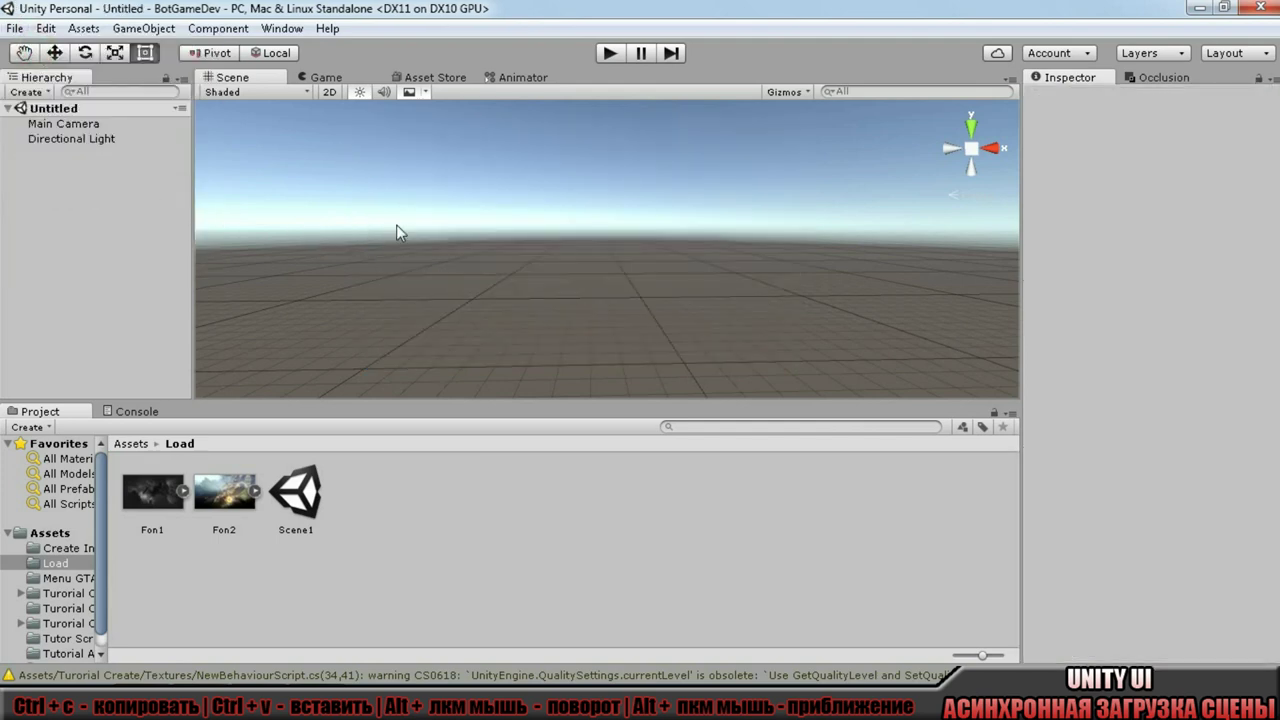
# Add a UI Panel, set its image alpha to 255, and assign Fon2 as its Source Image.
pyautogui.click(143, 28)
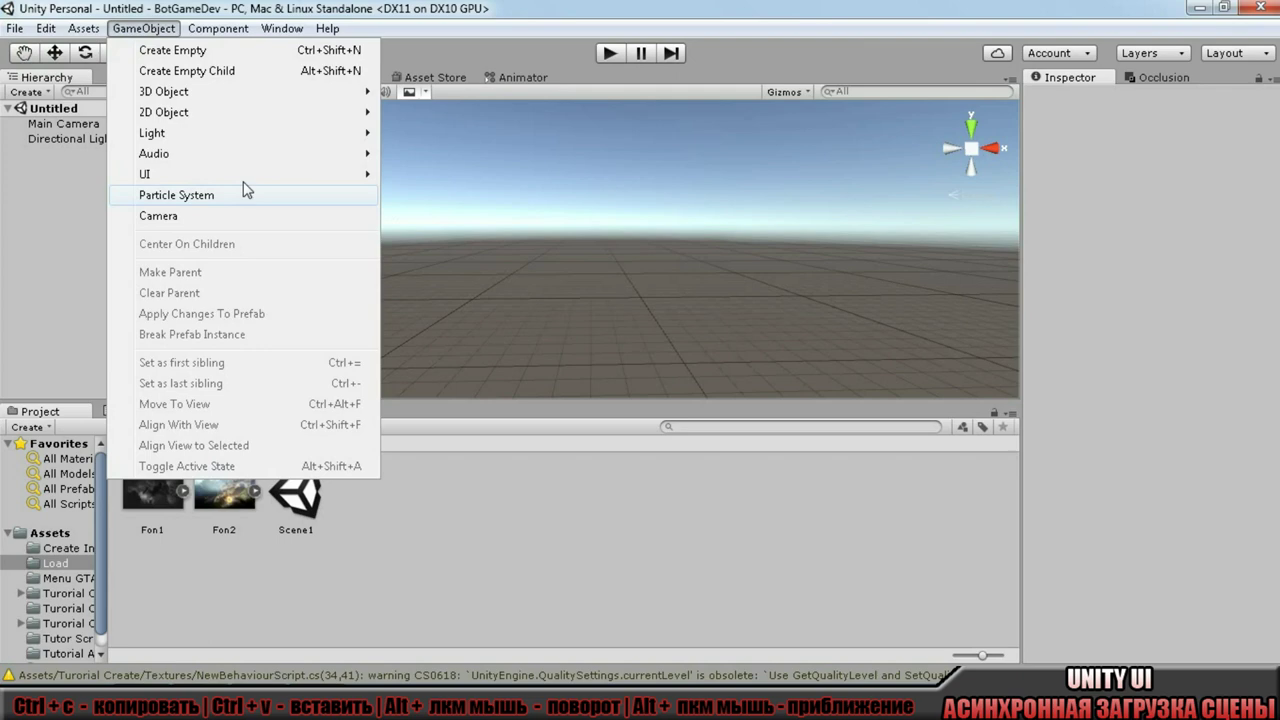
pyautogui.moveTo(337, 174)
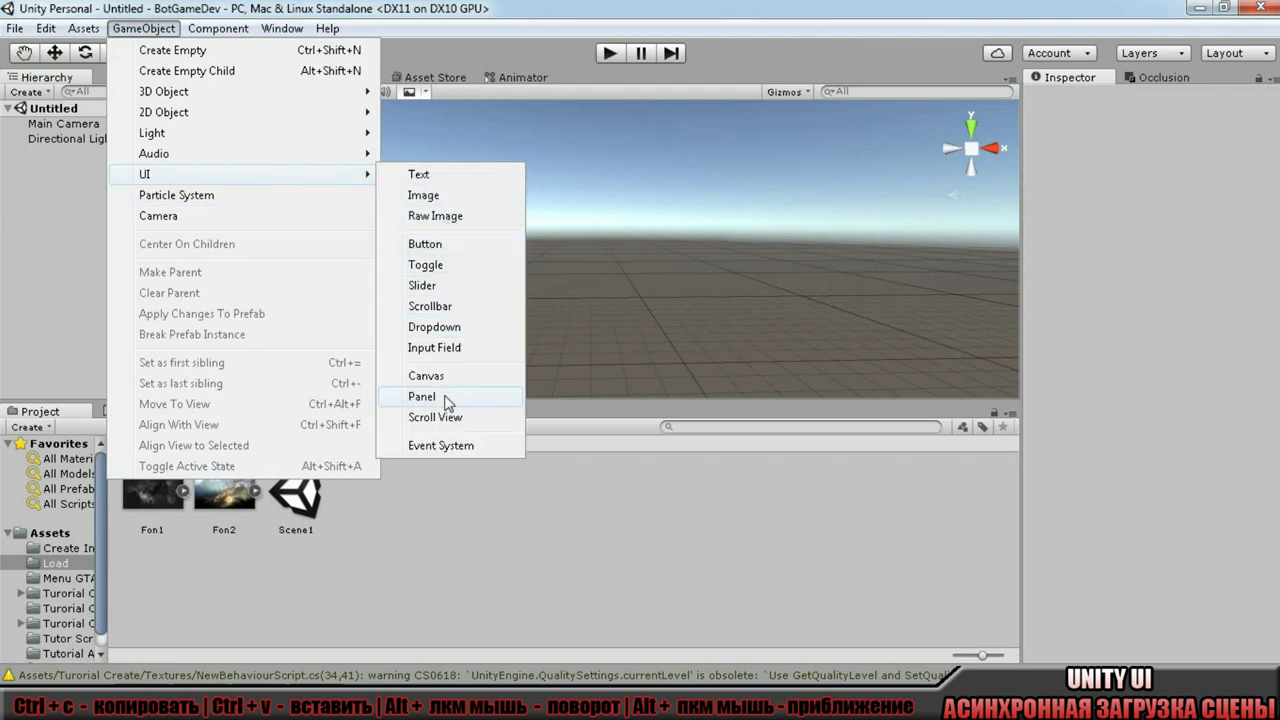
pyautogui.click(444, 400)
pyautogui.click(1170, 340)
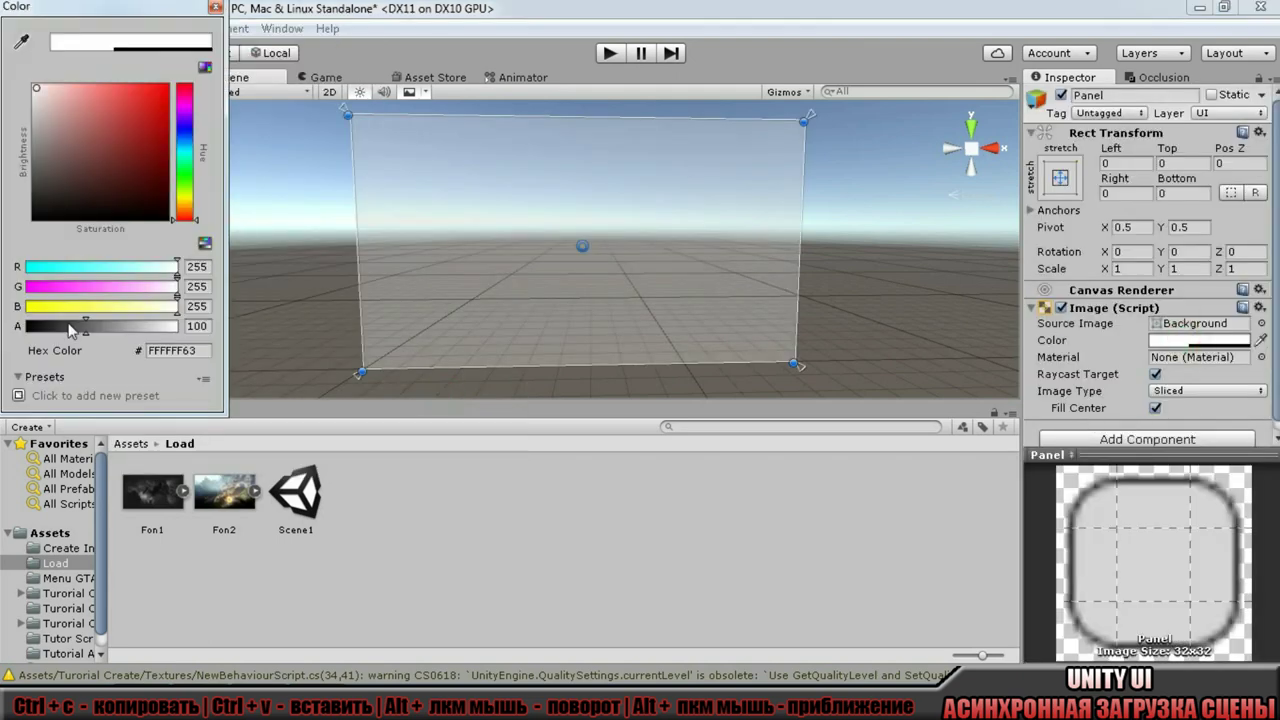
pyautogui.moveTo(89, 331); pyautogui.dragTo(182, 326)
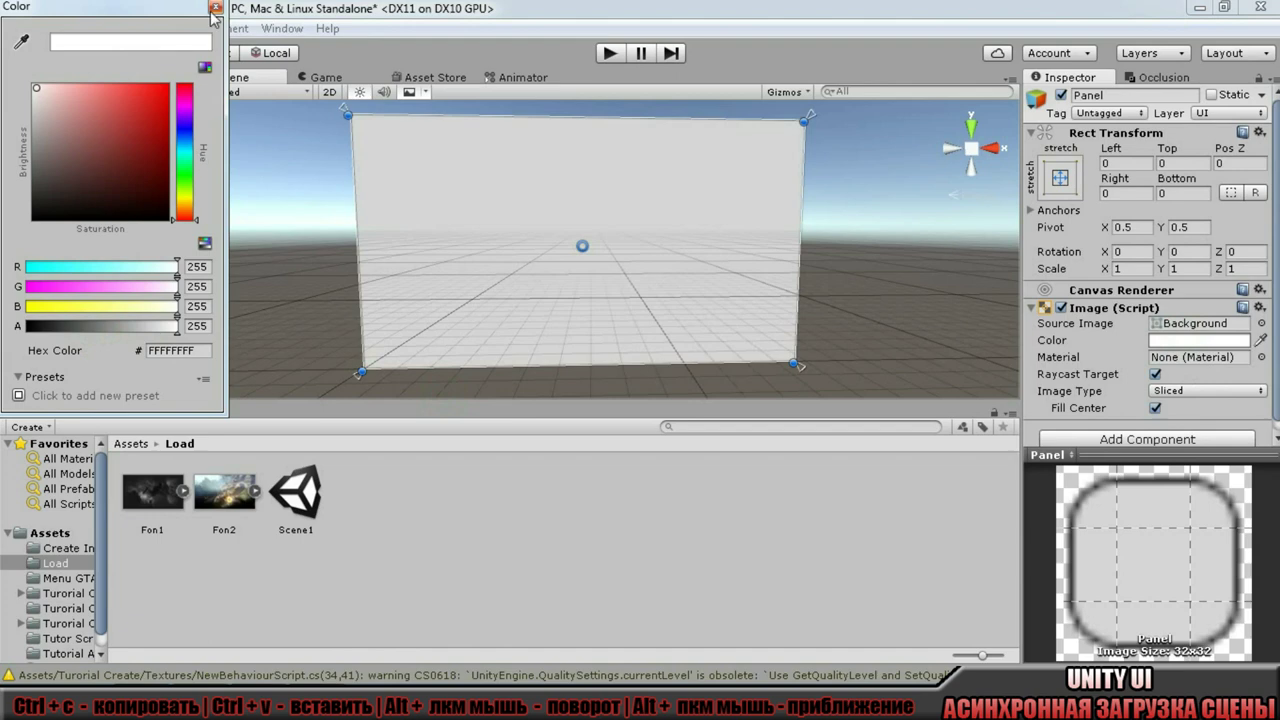
pyautogui.click(214, 9)
pyautogui.moveTo(224, 492); pyautogui.dragTo(1195, 323)
# Add a UI Text, enlarge its box, and enter 'Сцена загружена'.
pyautogui.click(143, 28)
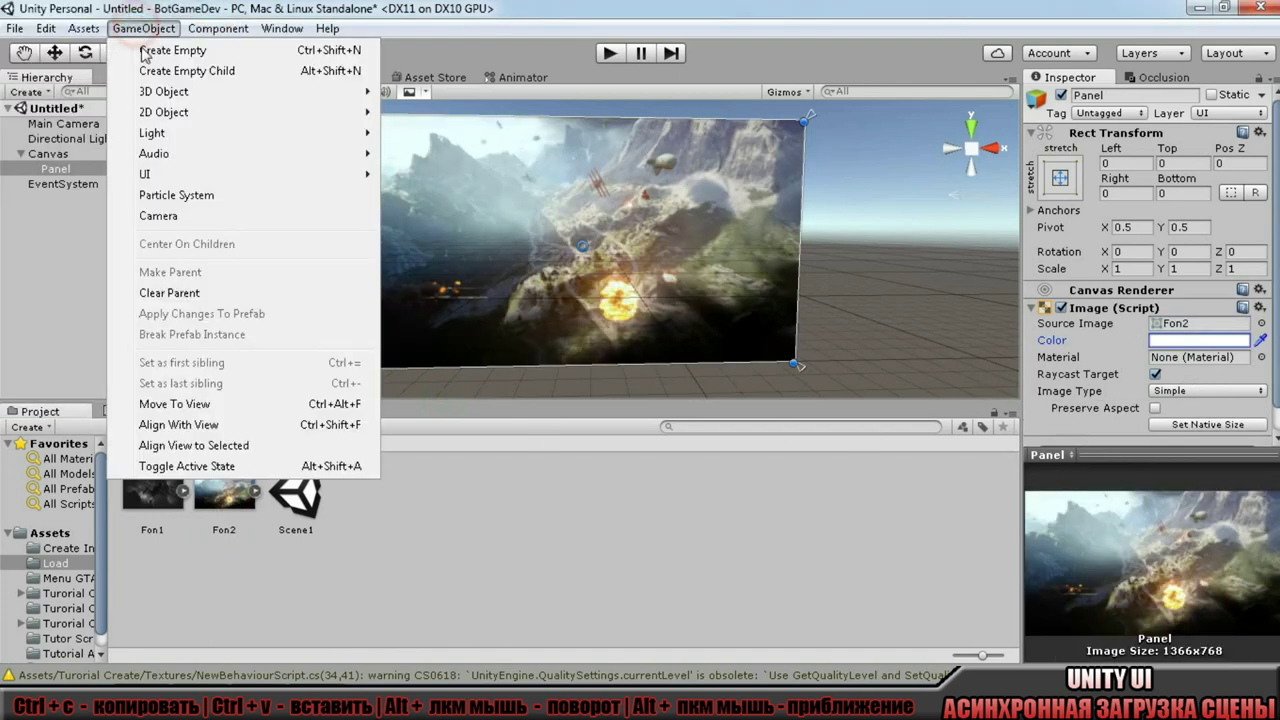
pyautogui.moveTo(355, 175)
pyautogui.click(412, 177)
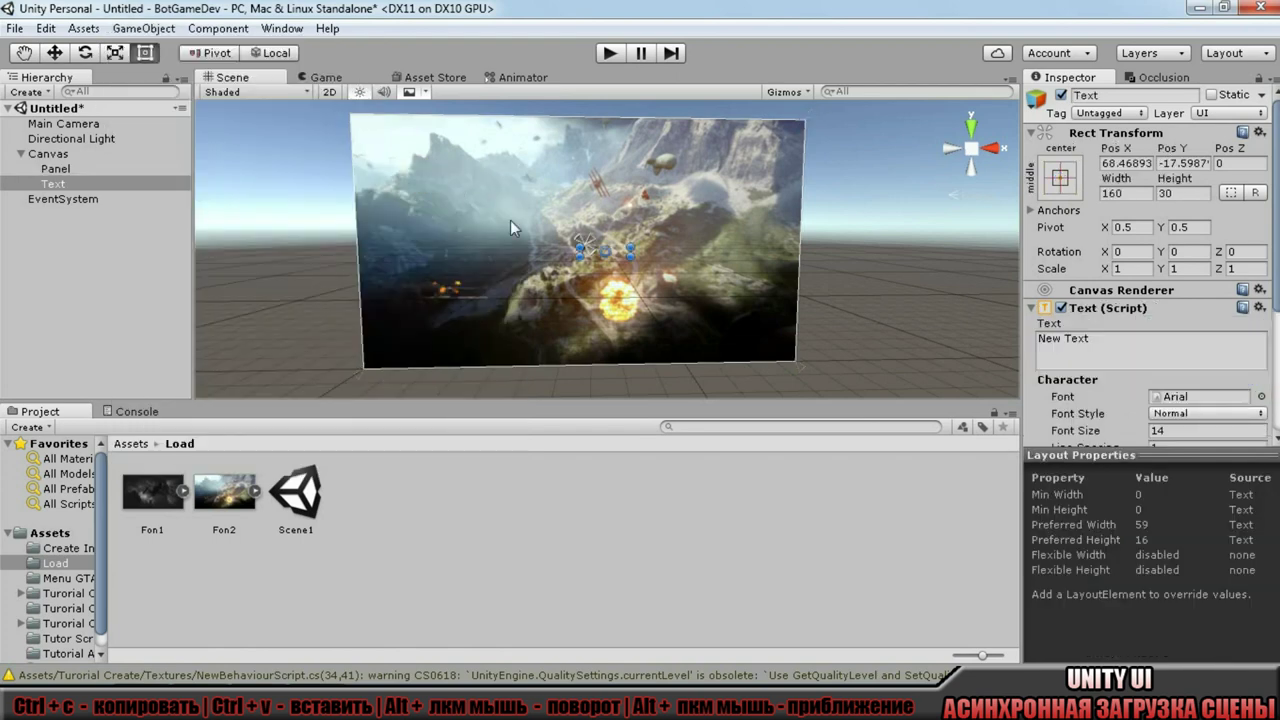
pyautogui.scroll(3, 510, 228)
pyautogui.moveTo(642, 243)
pyautogui.mouseDown()
pyautogui.moveTo(727, 206)
pyautogui.moveTo(613, 234)
pyautogui.mouseUp()
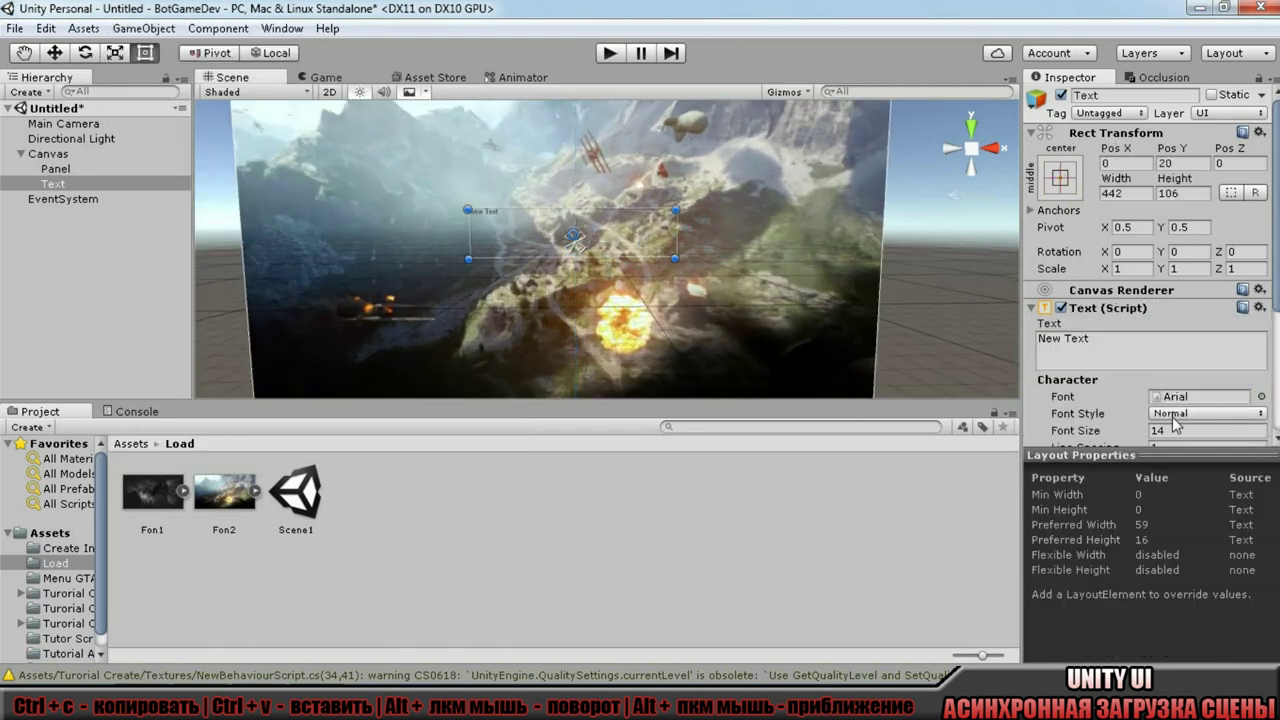
pyautogui.moveTo(1104, 430); pyautogui.dragTo(1135, 430)
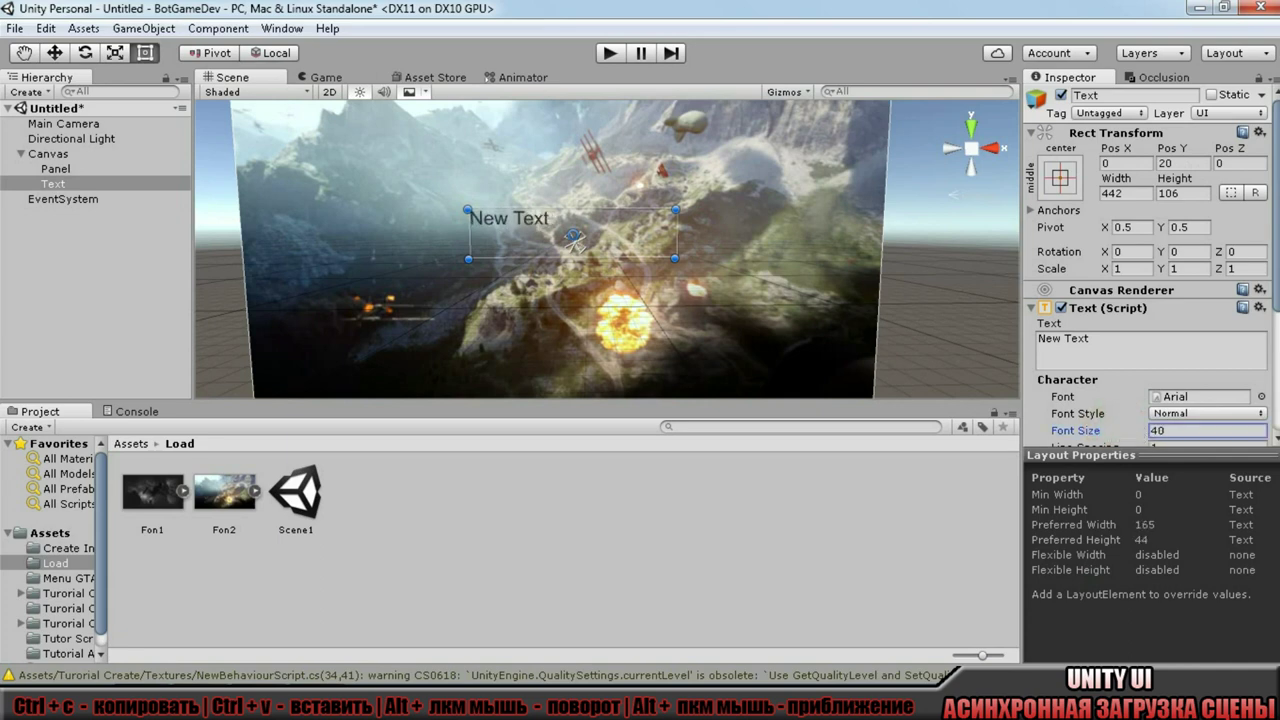
pyautogui.click(1139, 357)
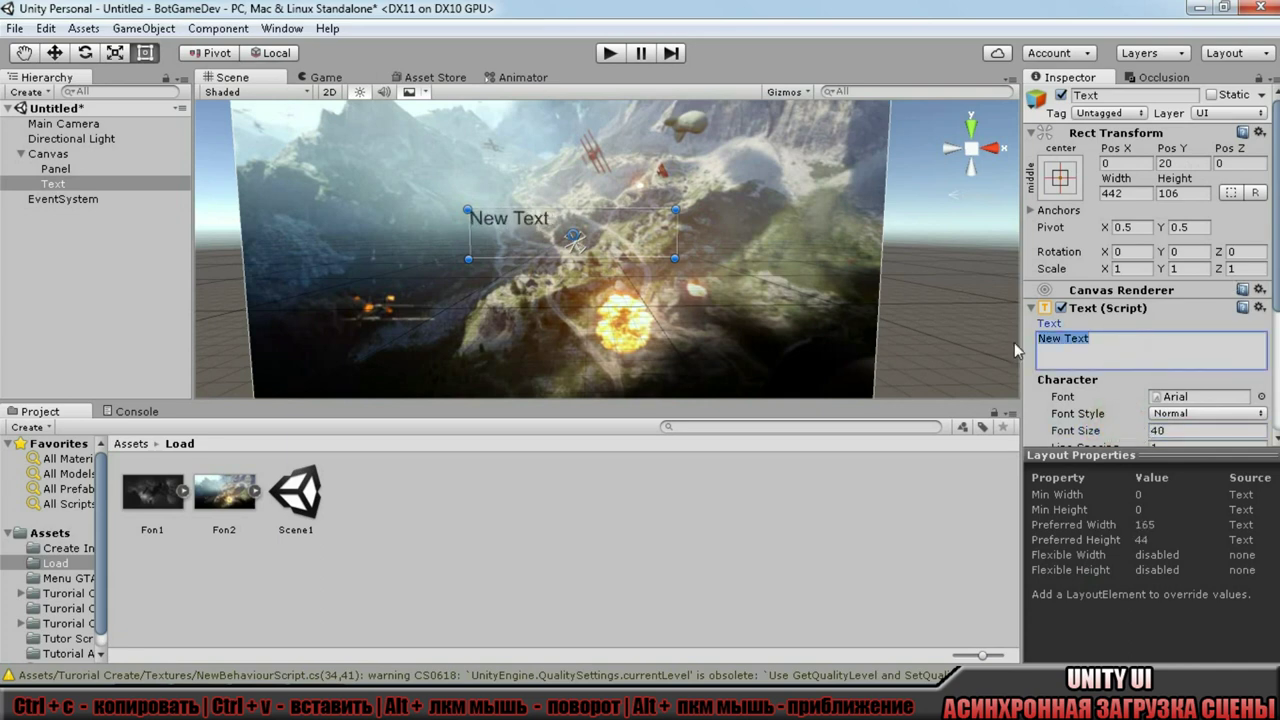
pyautogui.write('Сцена')
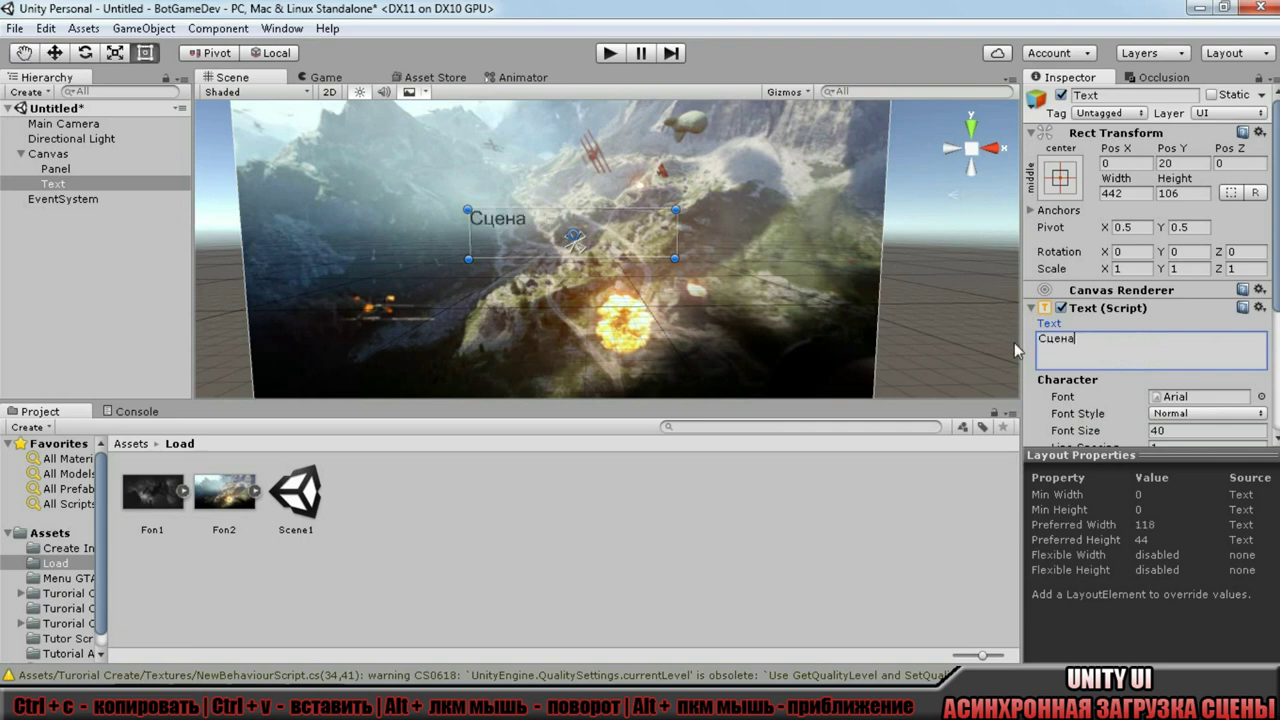
pyautogui.write(' загружена')
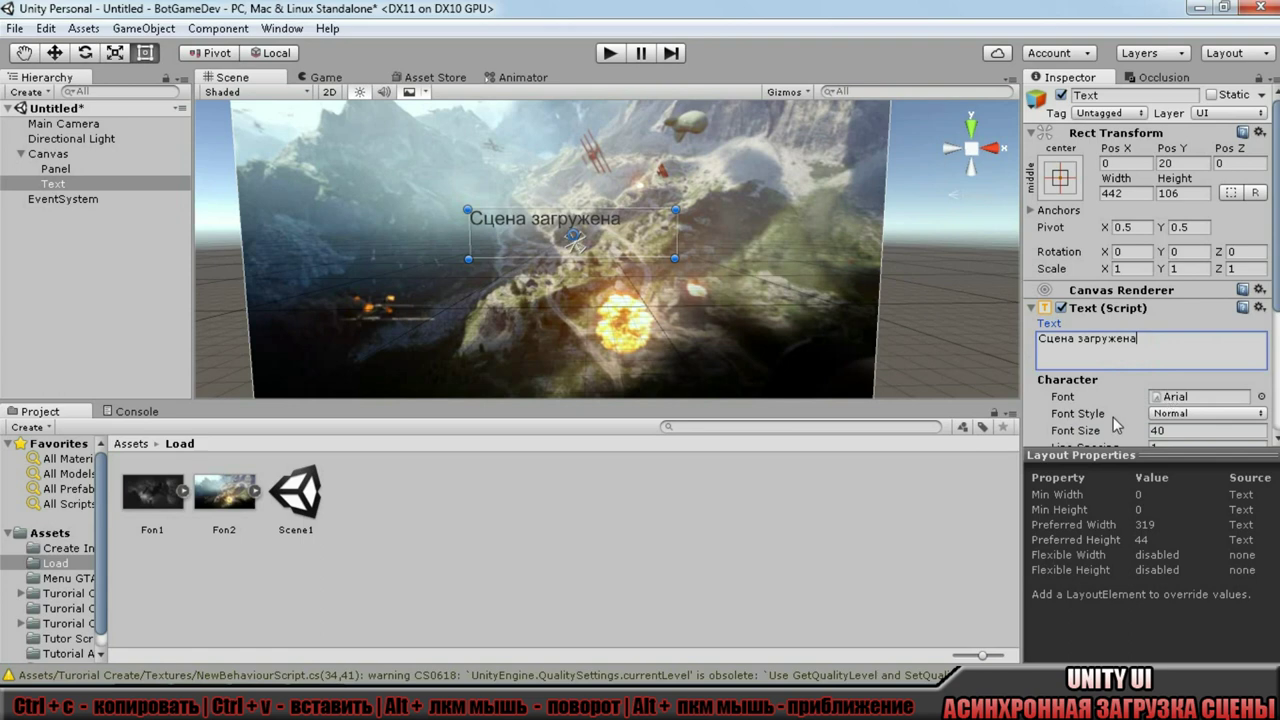
# Make the caption bold, size 51, centre/middle aligned, and nudge it slightly up.
pyautogui.click(1172, 414)
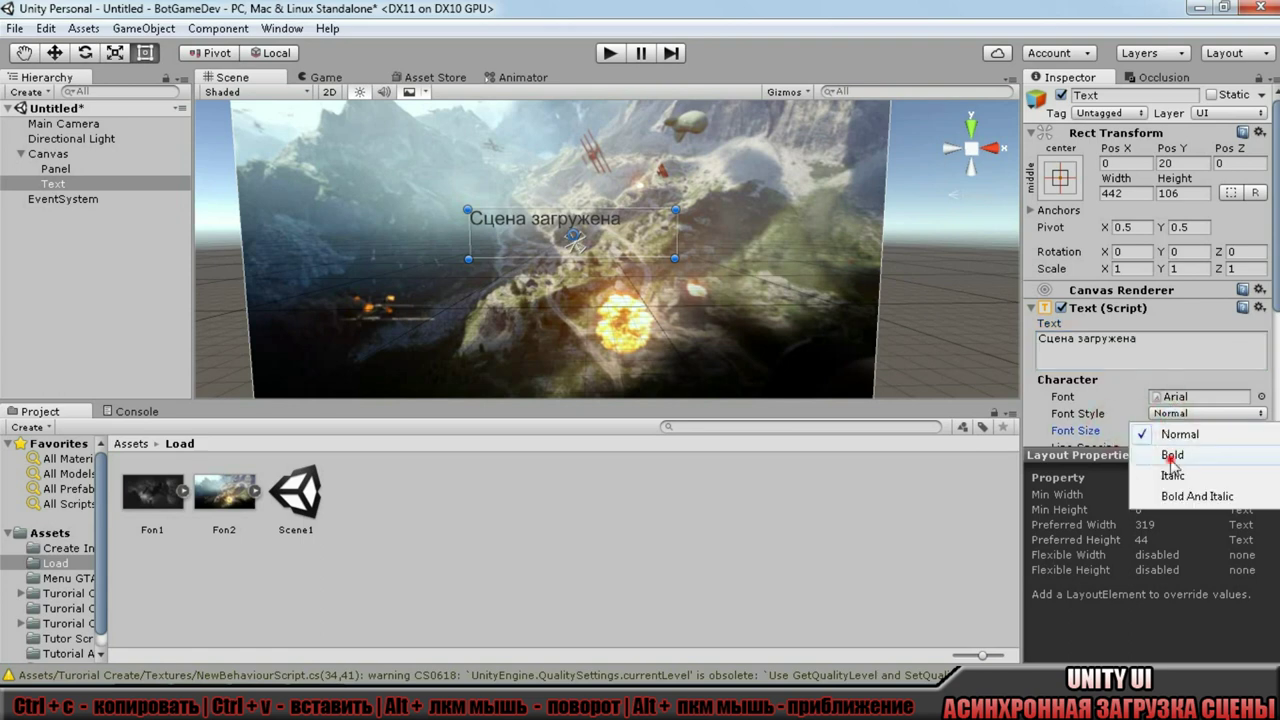
pyautogui.click(1172, 456)
pyautogui.moveTo(1100, 431); pyautogui.dragTo(1120, 433)
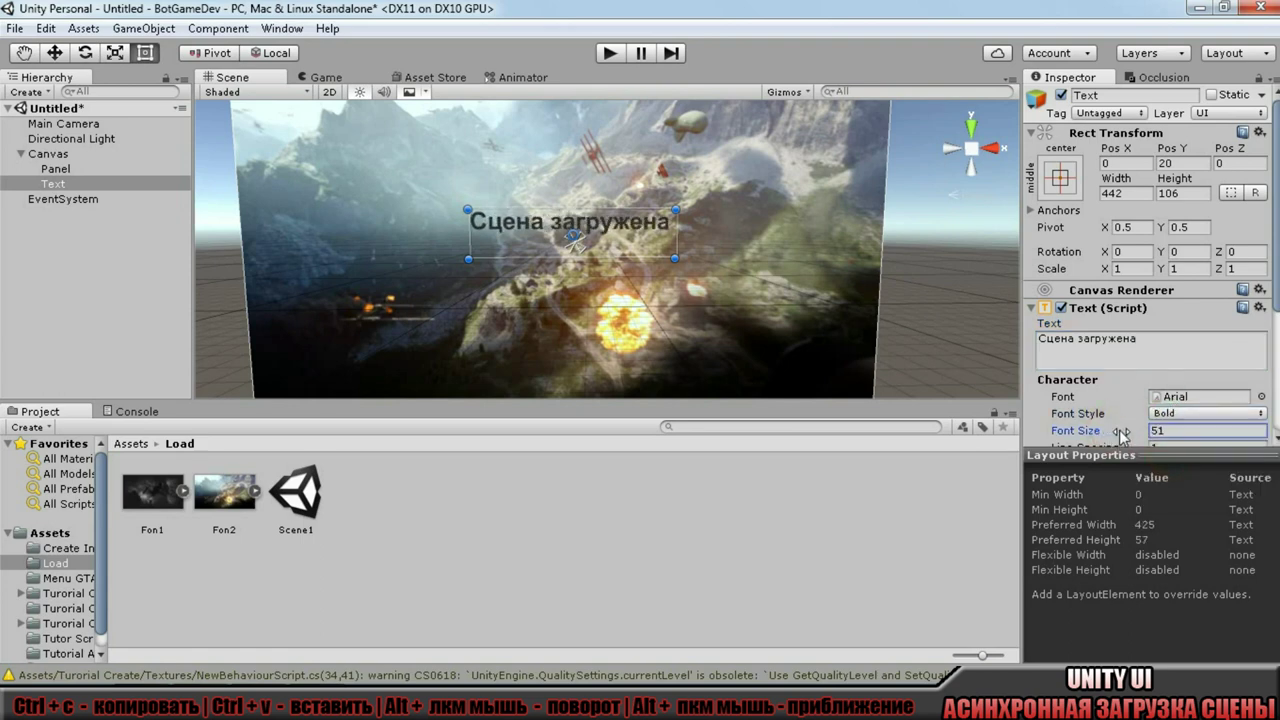
pyautogui.scroll(-5, 1173, 374)
pyautogui.click(1177, 389)
pyautogui.click(1239, 389)
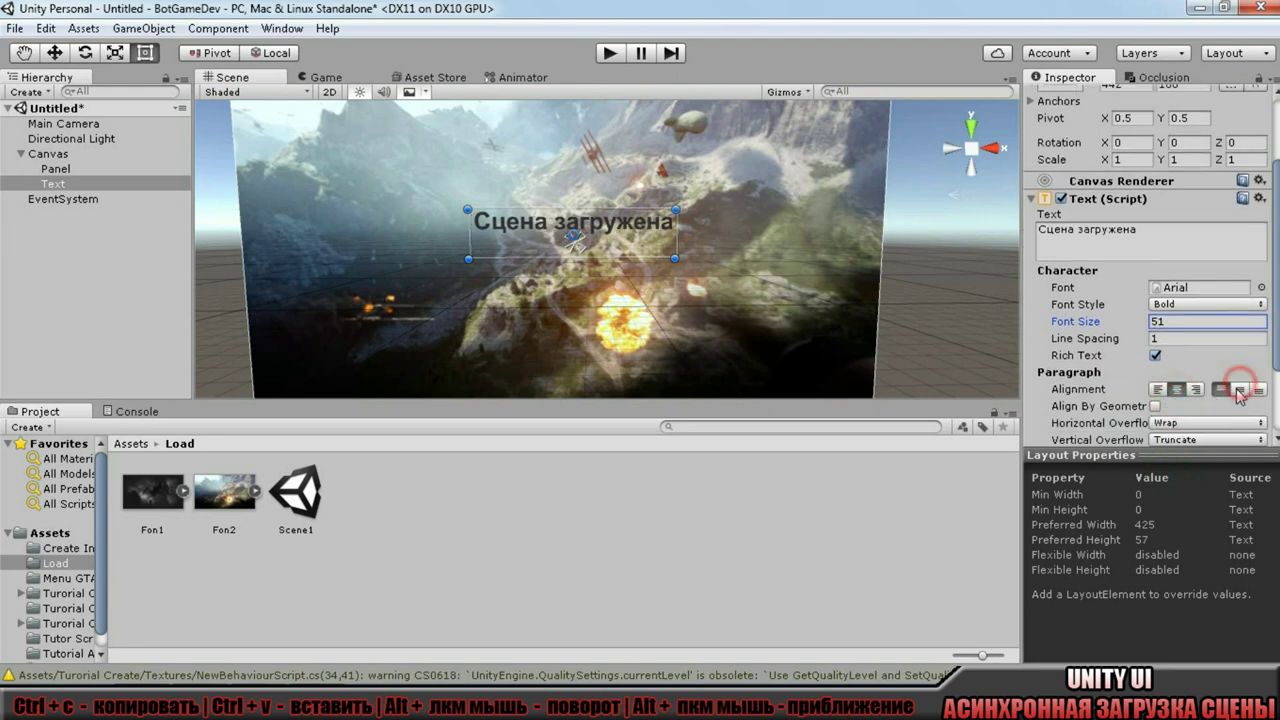
pyautogui.scroll(-2, 718, 238)
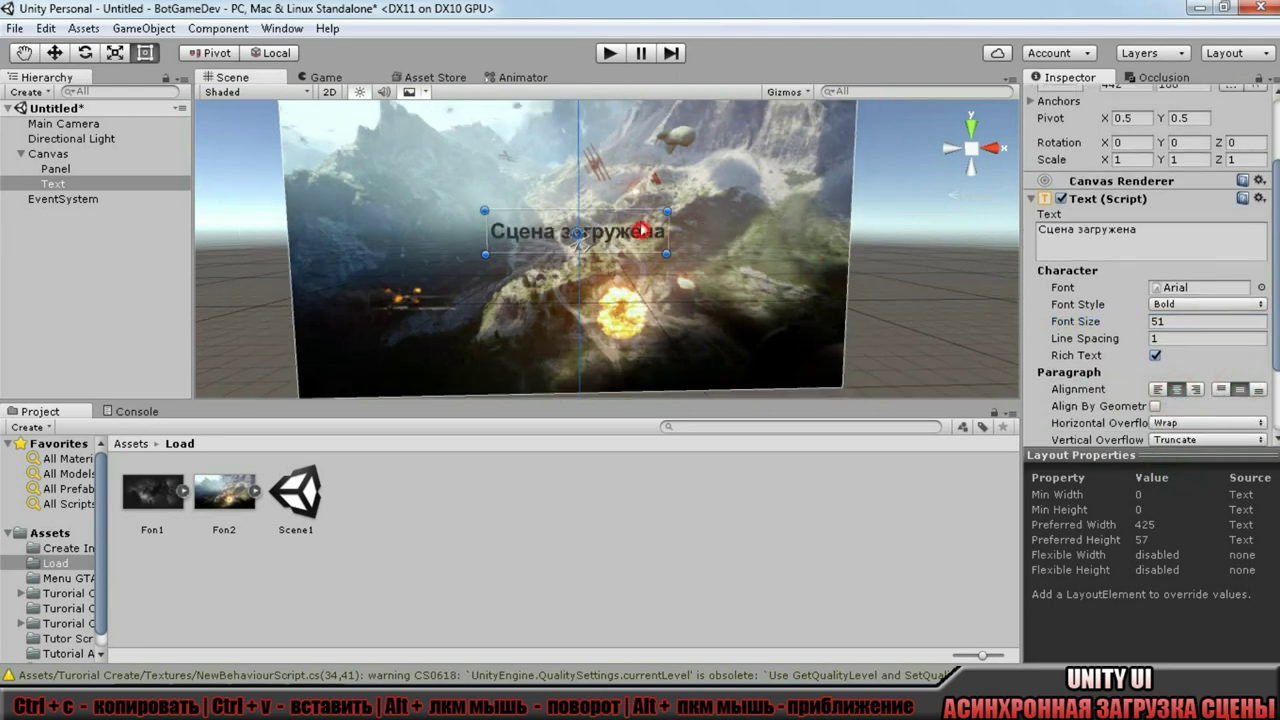
pyautogui.moveTo(640, 231); pyautogui.dragTo(640, 215)
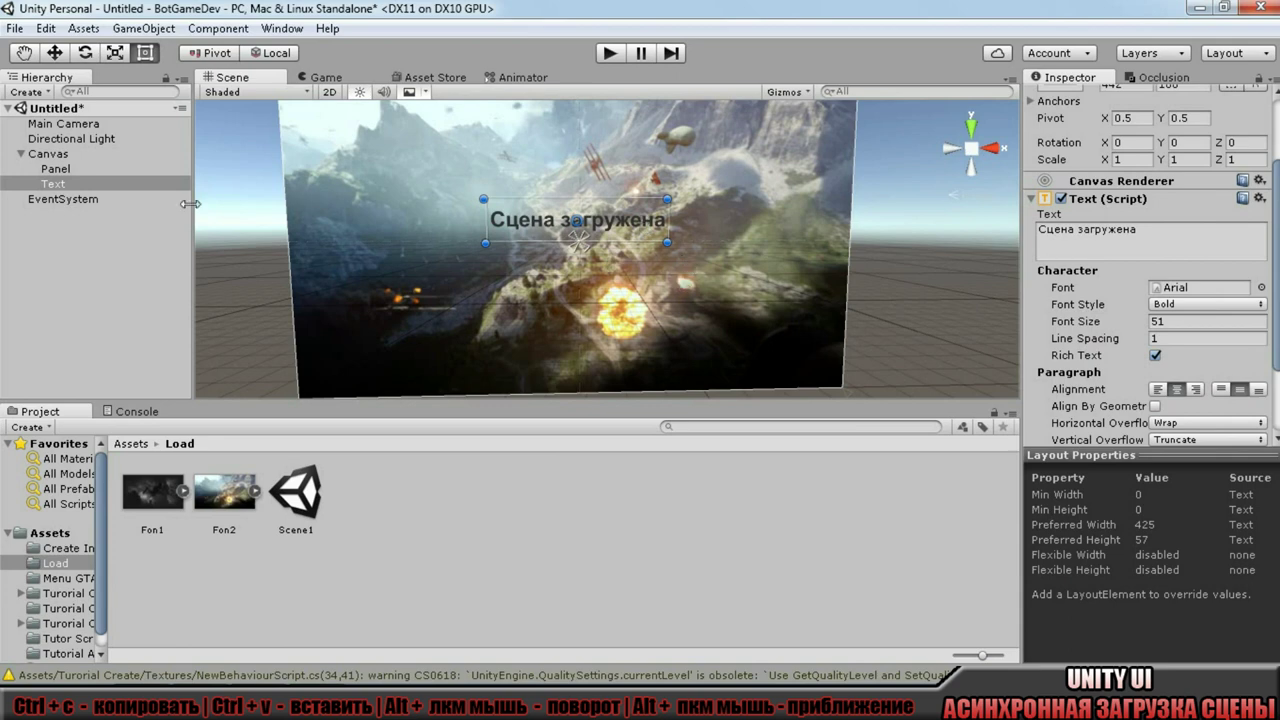
pyautogui.click(30, 154)
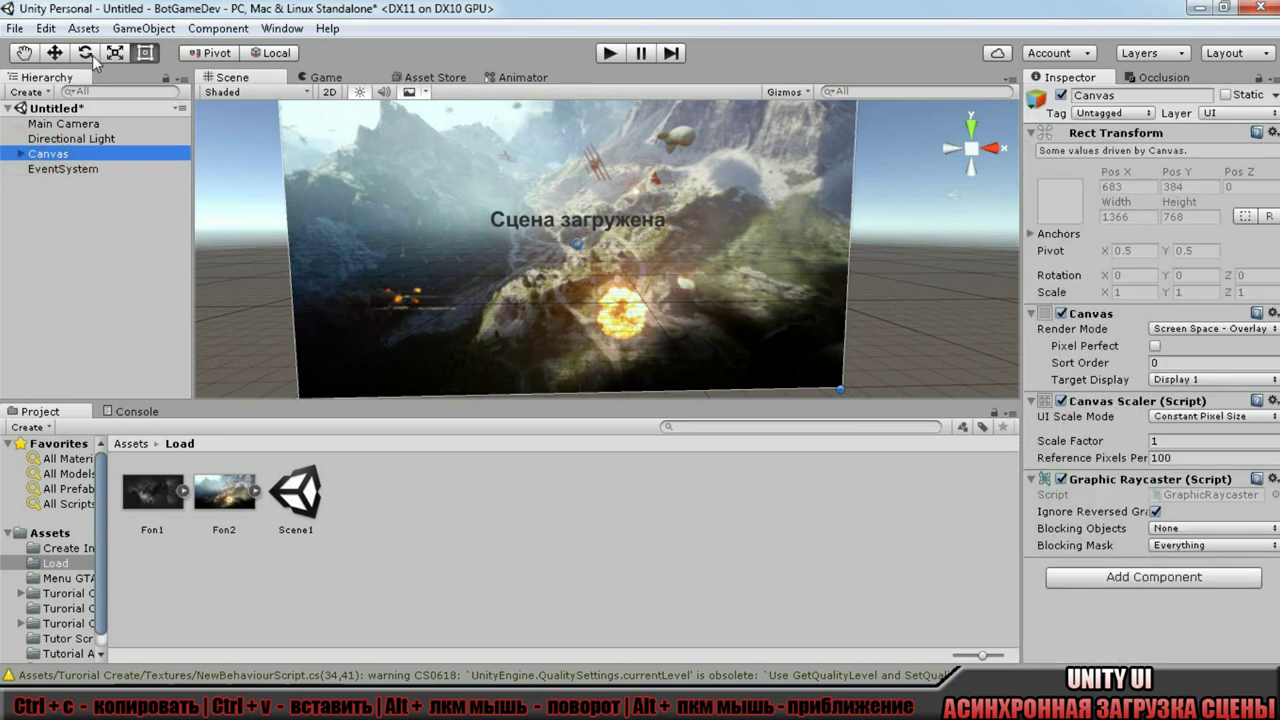
# Save the current scene as Scene2 in the Load folder.
pyautogui.click(18, 29)
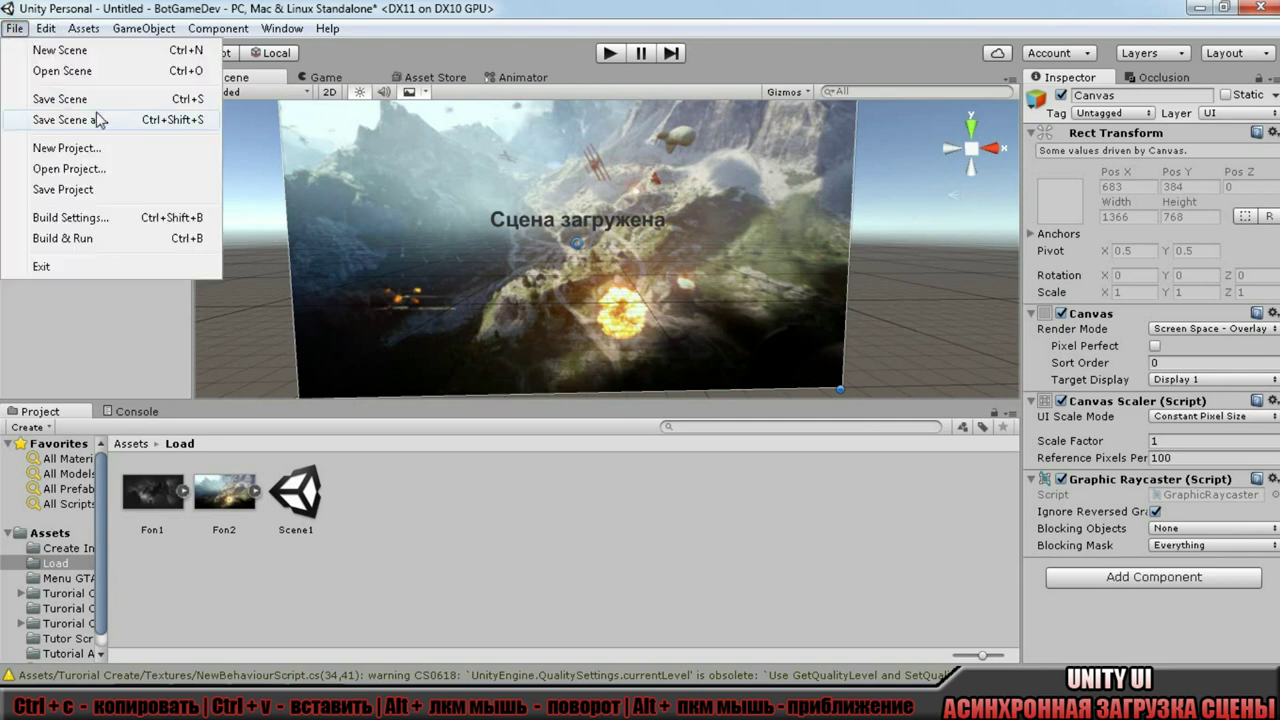
pyautogui.click(97, 120)
pyautogui.click(271, 186)
pyautogui.doubleClick(271, 186)
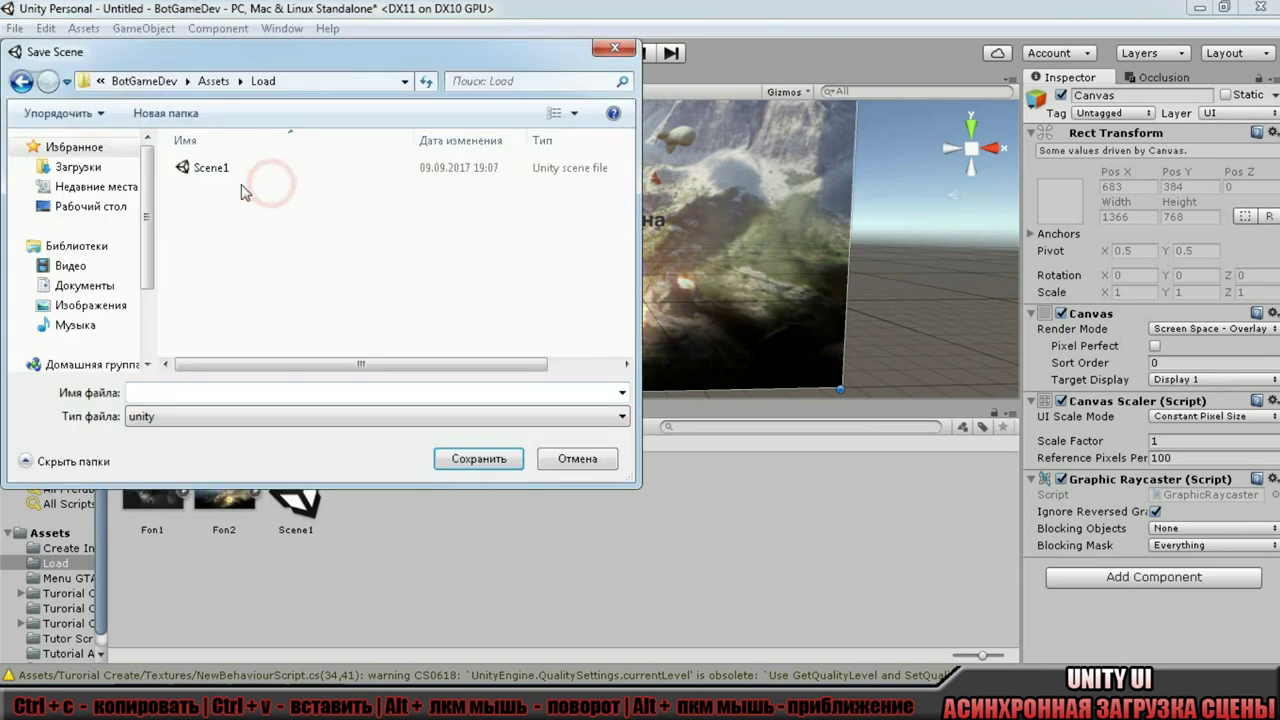
pyautogui.click(237, 166)
pyautogui.click(240, 392)
pyautogui.write('Scene2')
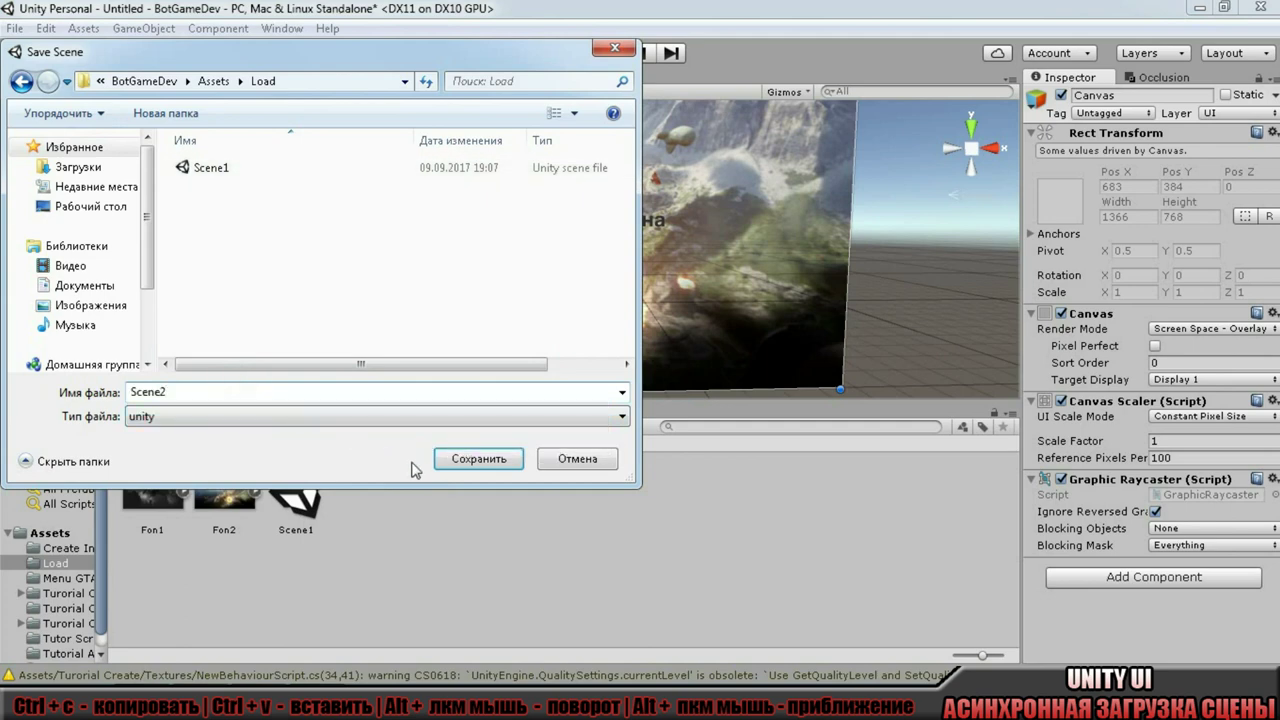
pyautogui.click(458, 460)
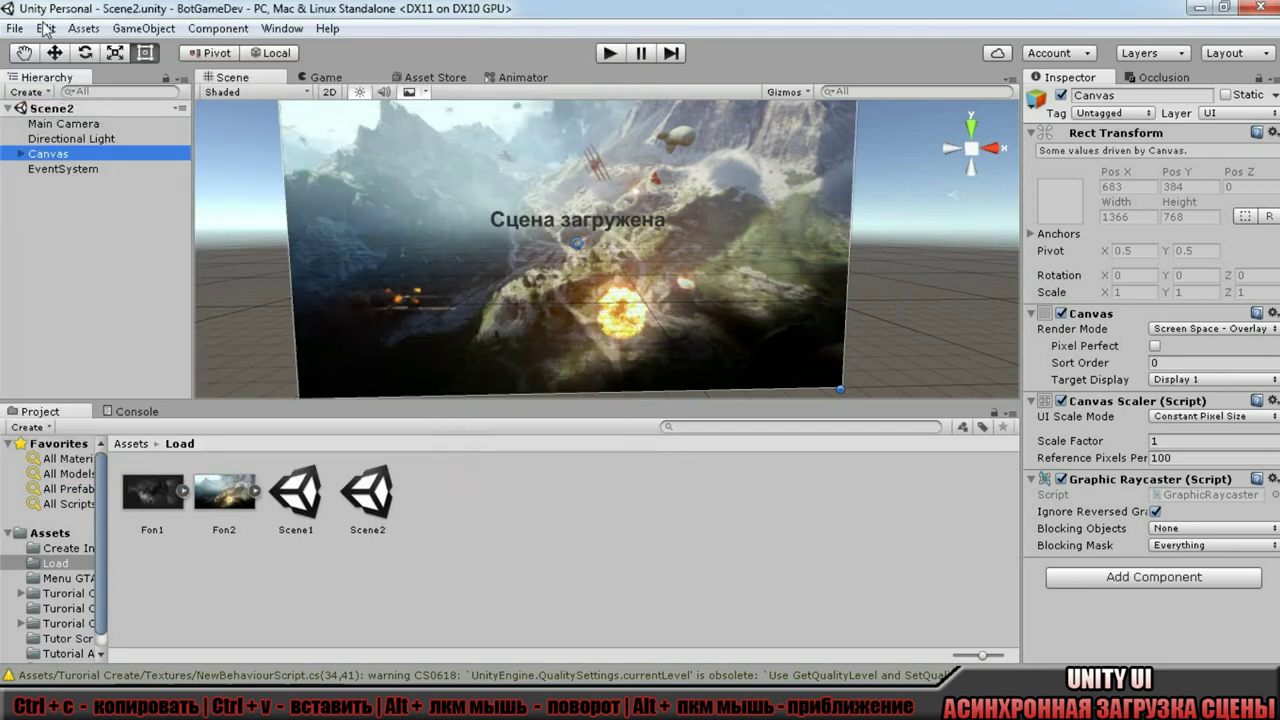
# Add the open Scene2 to the Build Settings scene list after Scene1.
pyautogui.click(15, 28)
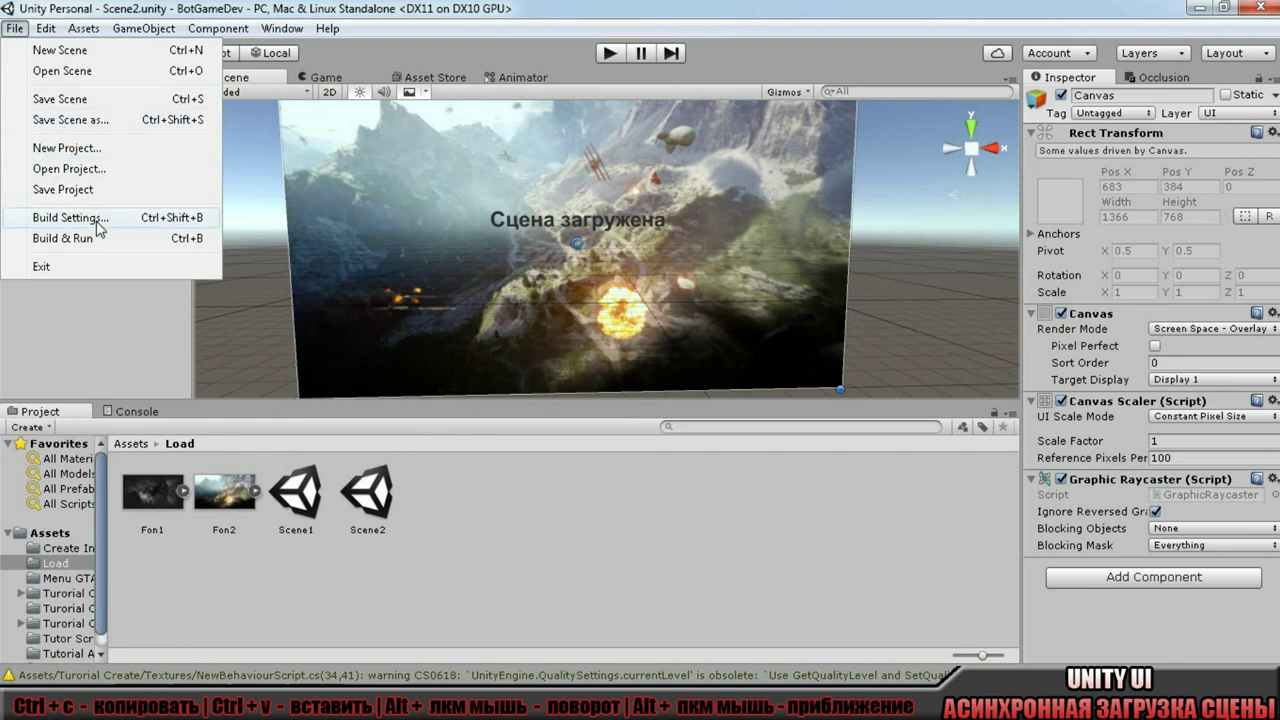
pyautogui.click(86, 217)
pyautogui.click(586, 358)
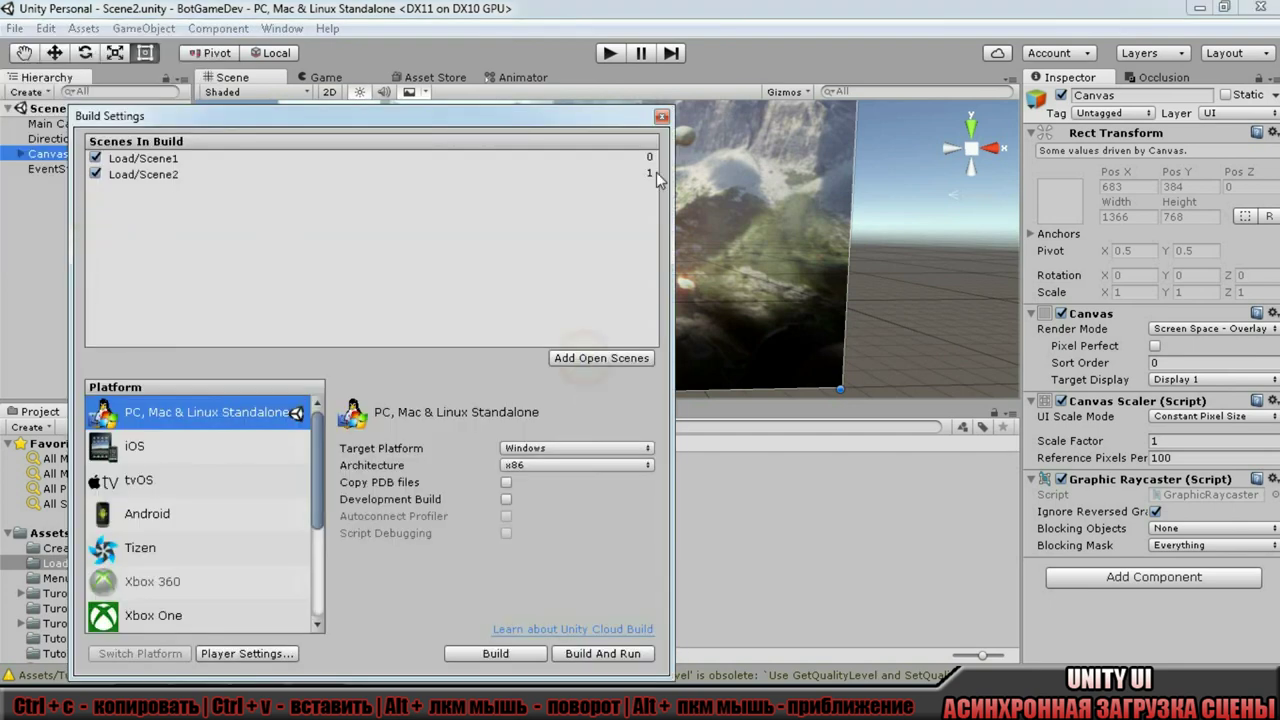
pyautogui.click(661, 116)
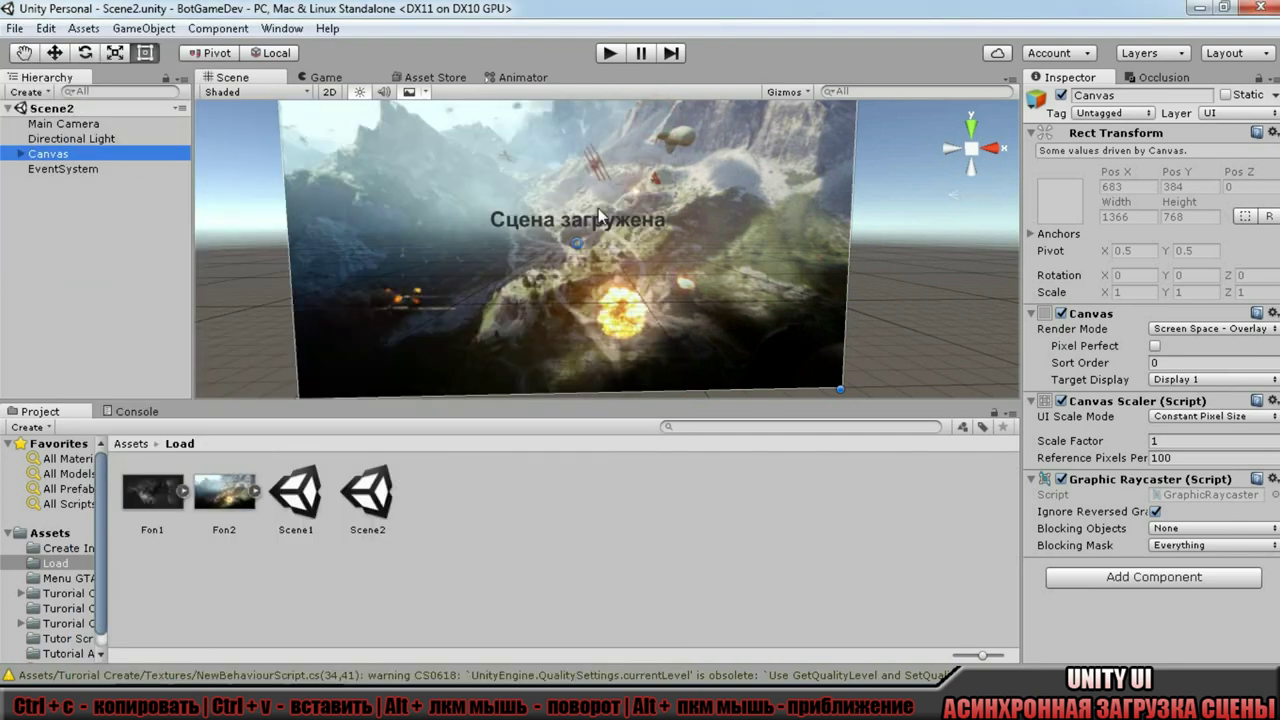
# Reopen Scene1 and add an empty game object named SceneManager.
pyautogui.doubleClick(300, 492)
pyautogui.keyDown('alt'); pyautogui.moveTo(655, 263); pyautogui.dragTo(645, 245); pyautogui.keyUp('alt')
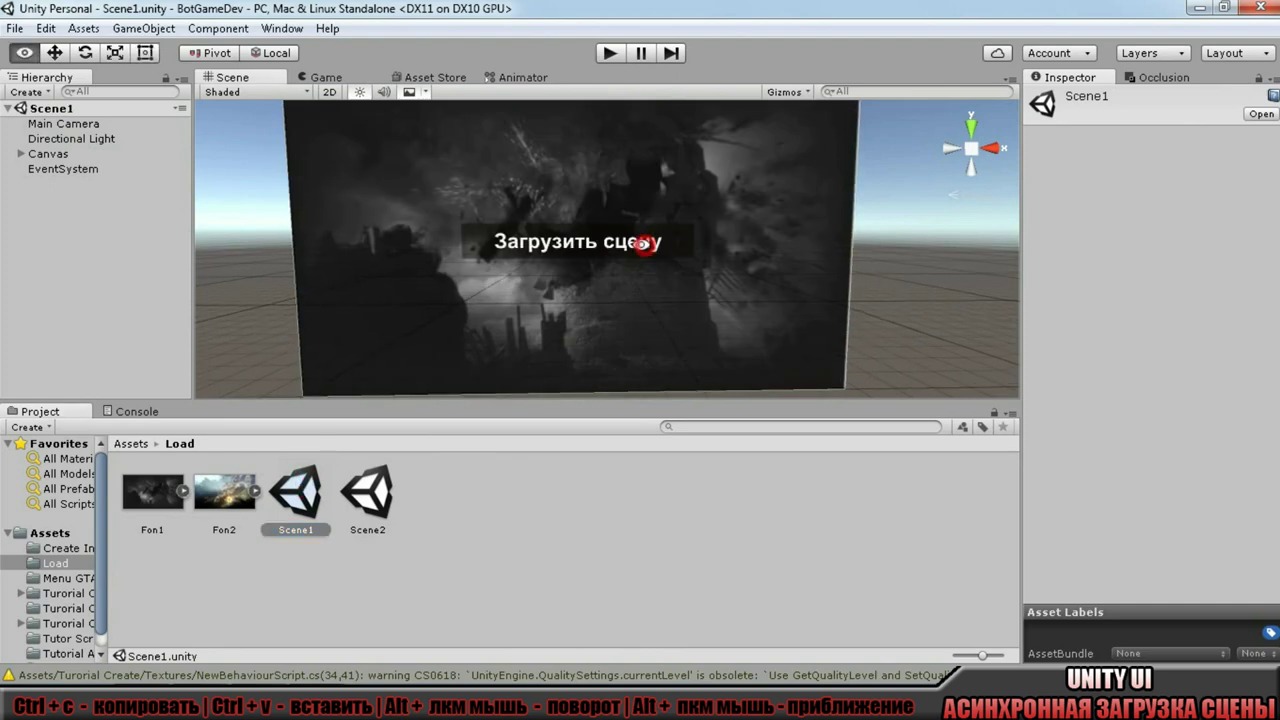
pyautogui.rightClick(36, 172)
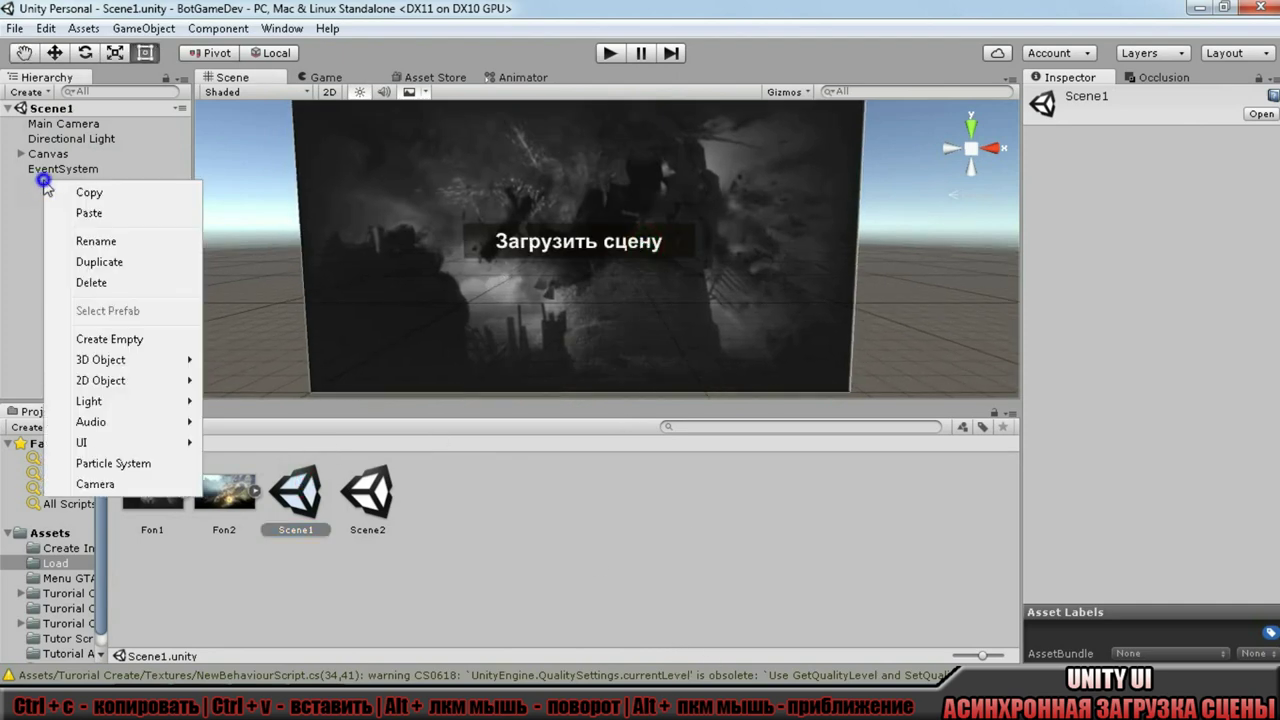
pyautogui.click(126, 342)
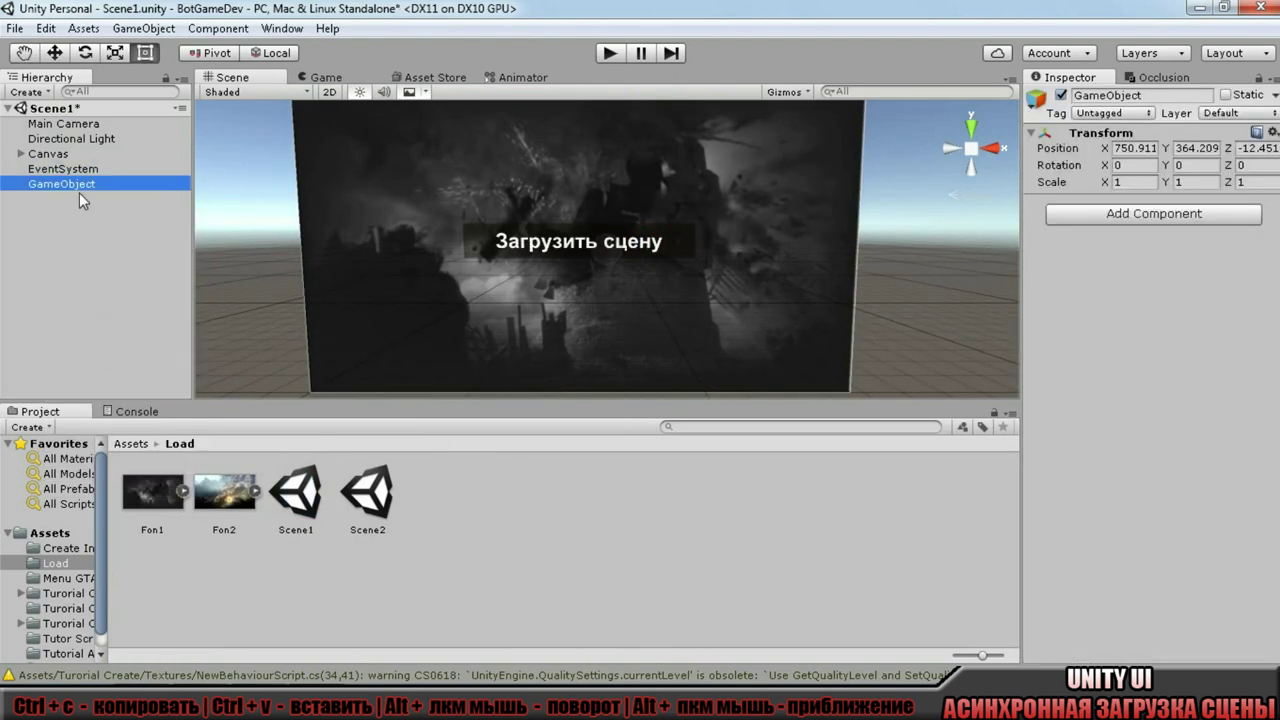
pyautogui.click(76, 185)
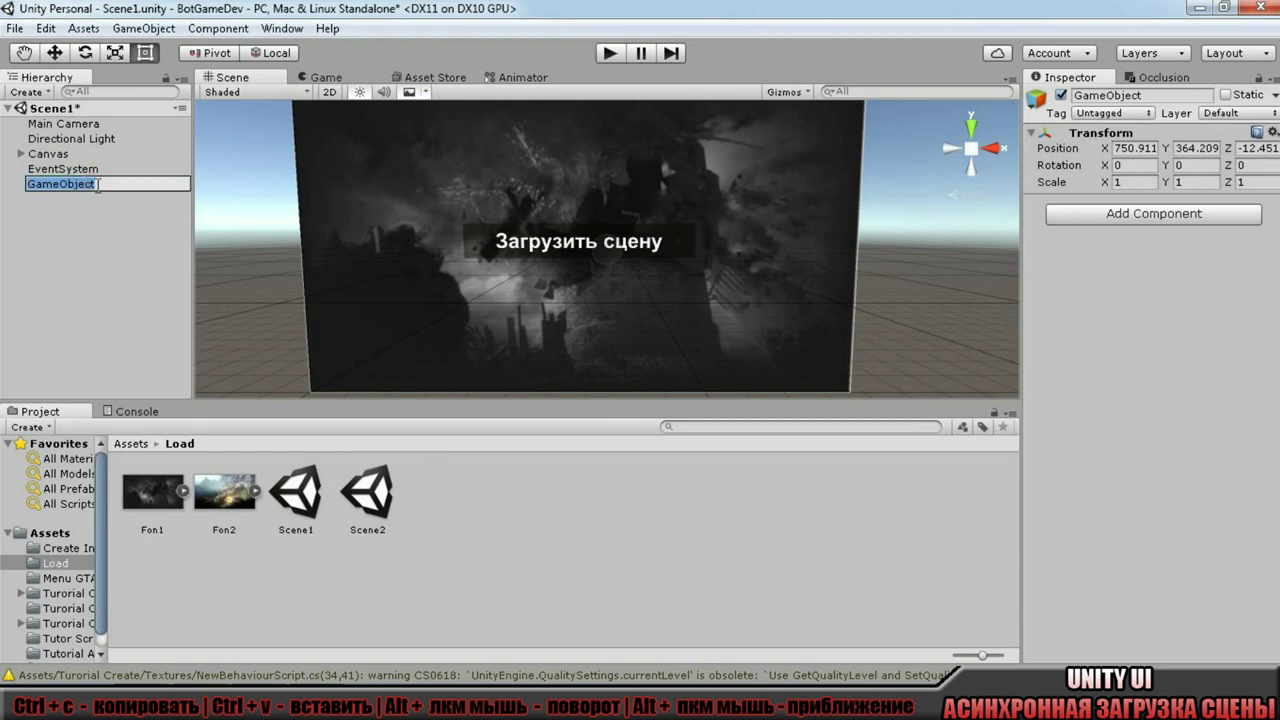
pyautogui.write('SceneManager')
pyautogui.press('Return')
# Create a new C# script named Controller in the Load folder.
pyautogui.rightClick(495, 530)
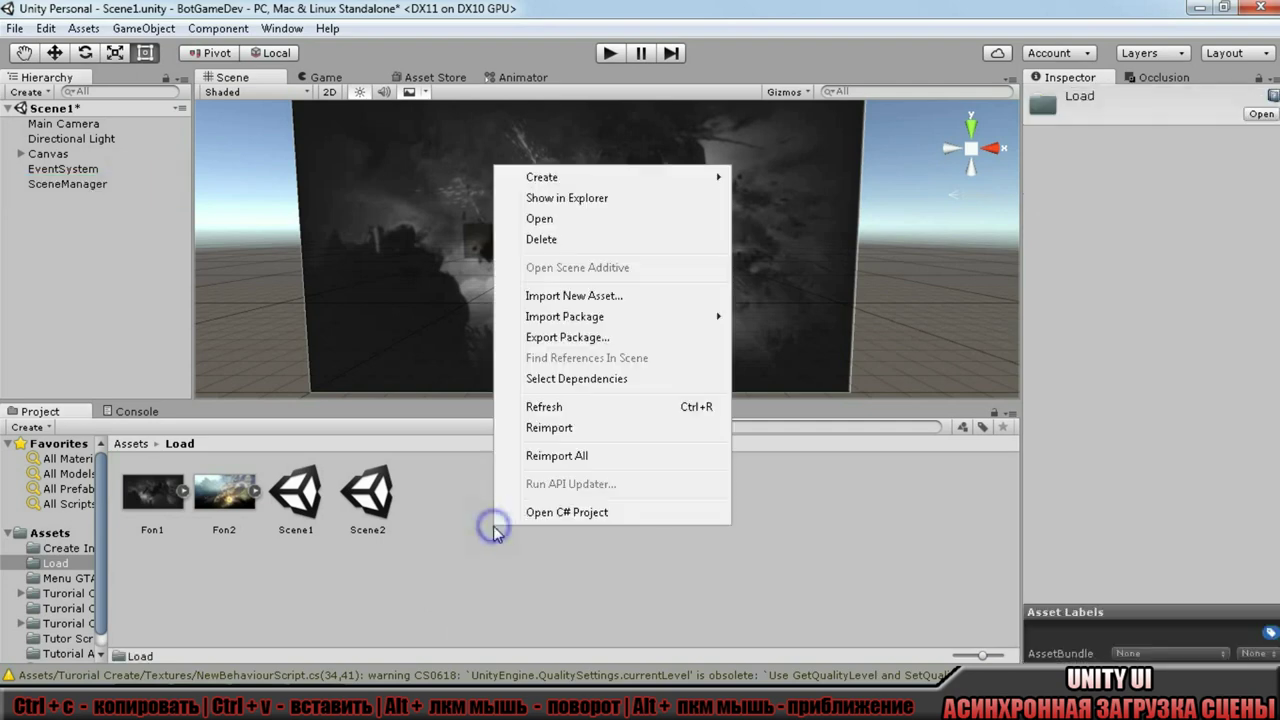
pyautogui.moveTo(671, 177)
pyautogui.click(760, 204)
pyautogui.write('Controller')
# Attach the Controller script to SceneManager and open it in the code editor.
pyautogui.click(90, 184)
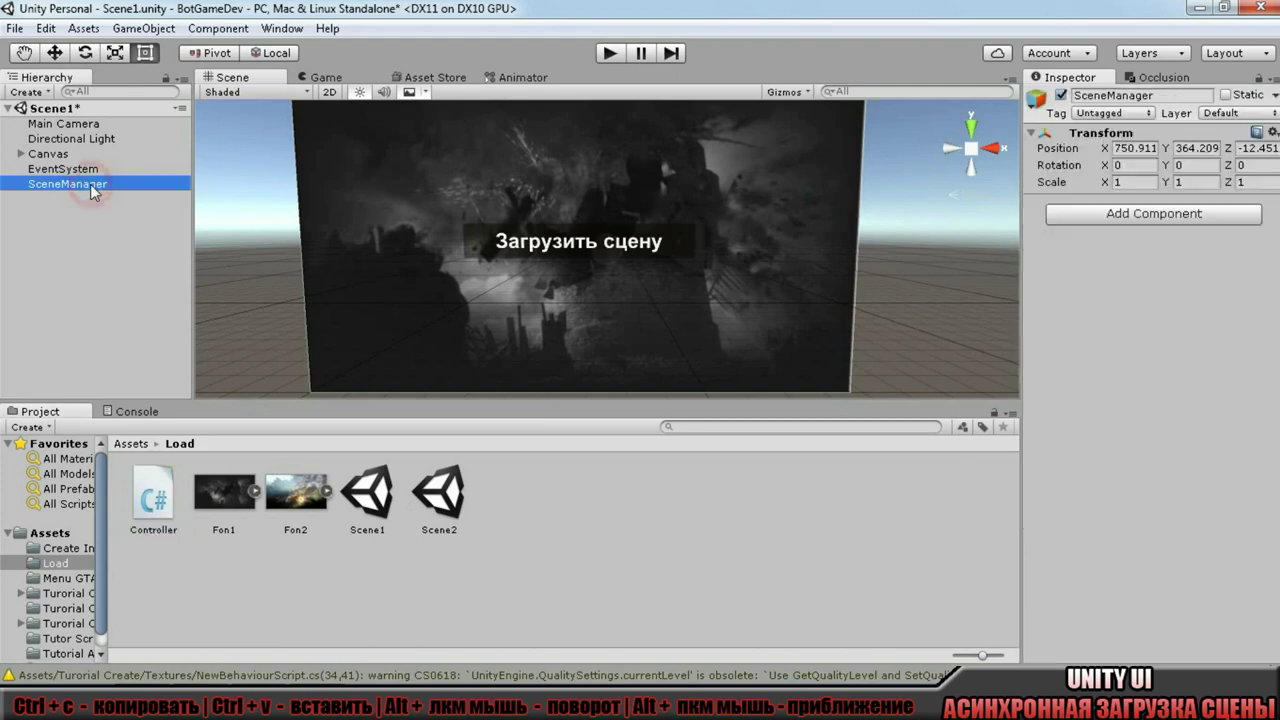
pyautogui.click(161, 501)
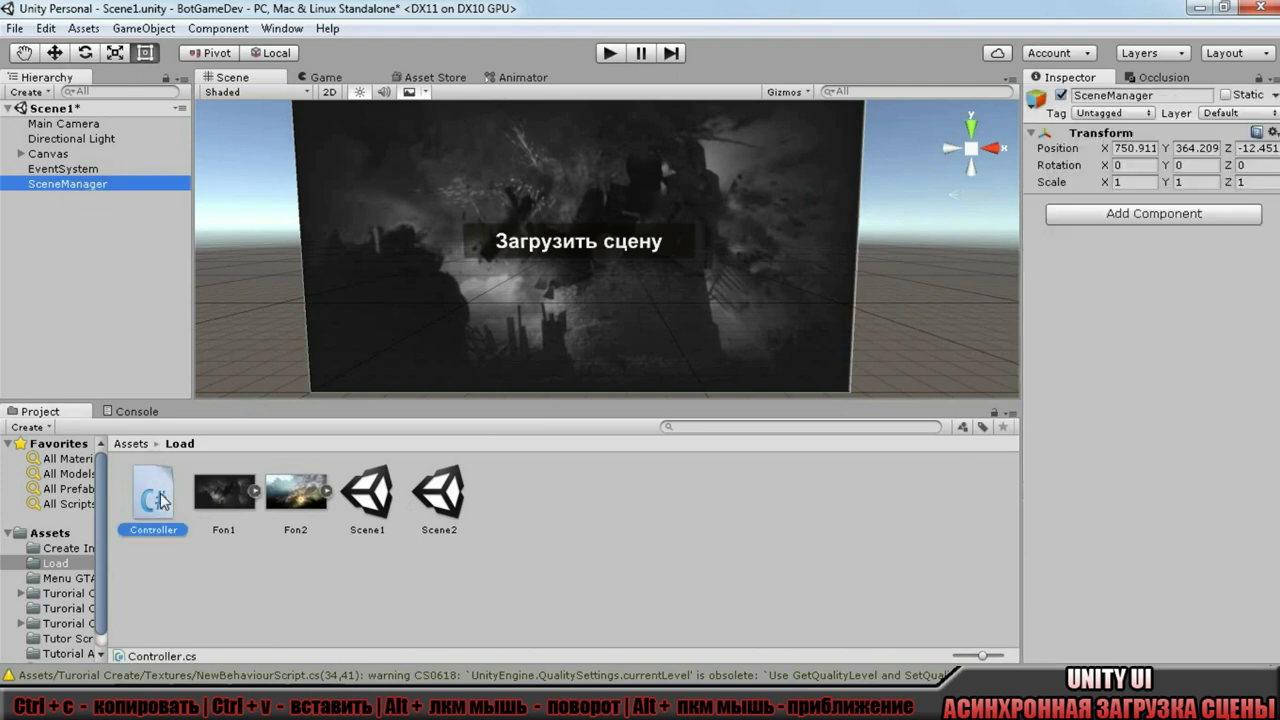
pyautogui.click(68, 184)
pyautogui.moveTo(153, 495); pyautogui.dragTo(1110, 400)
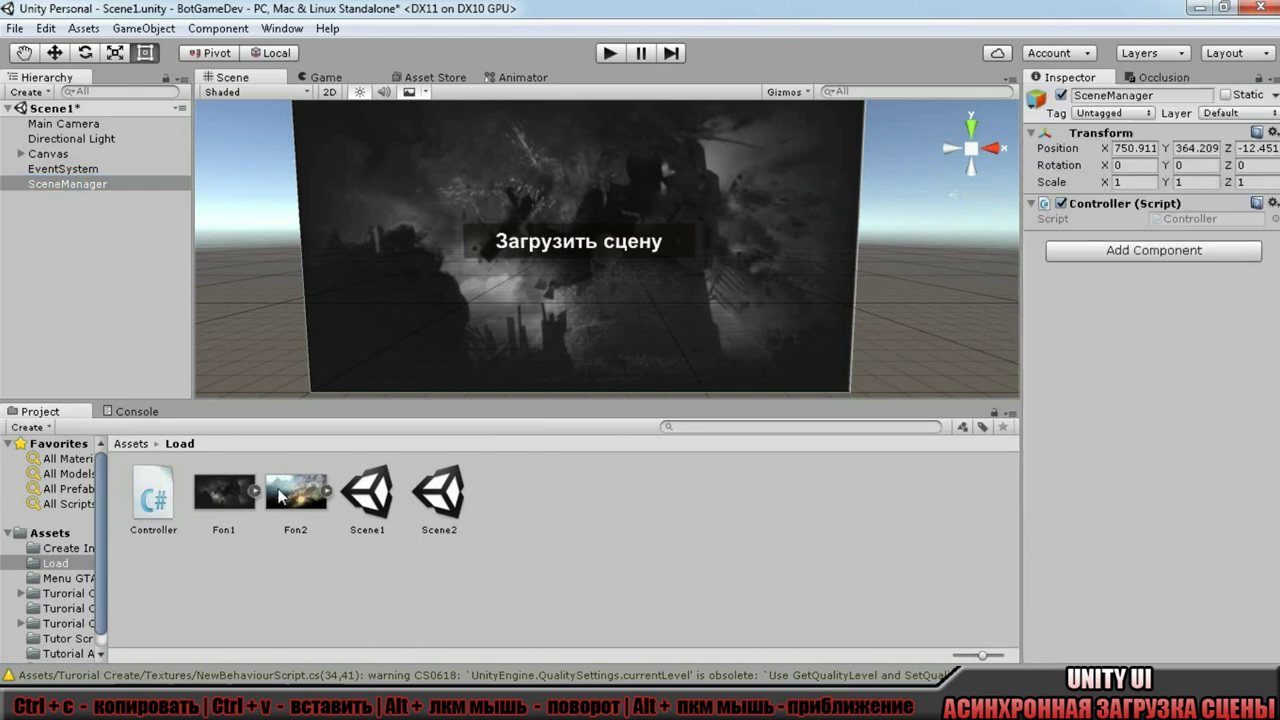
pyautogui.doubleClick(153, 494)
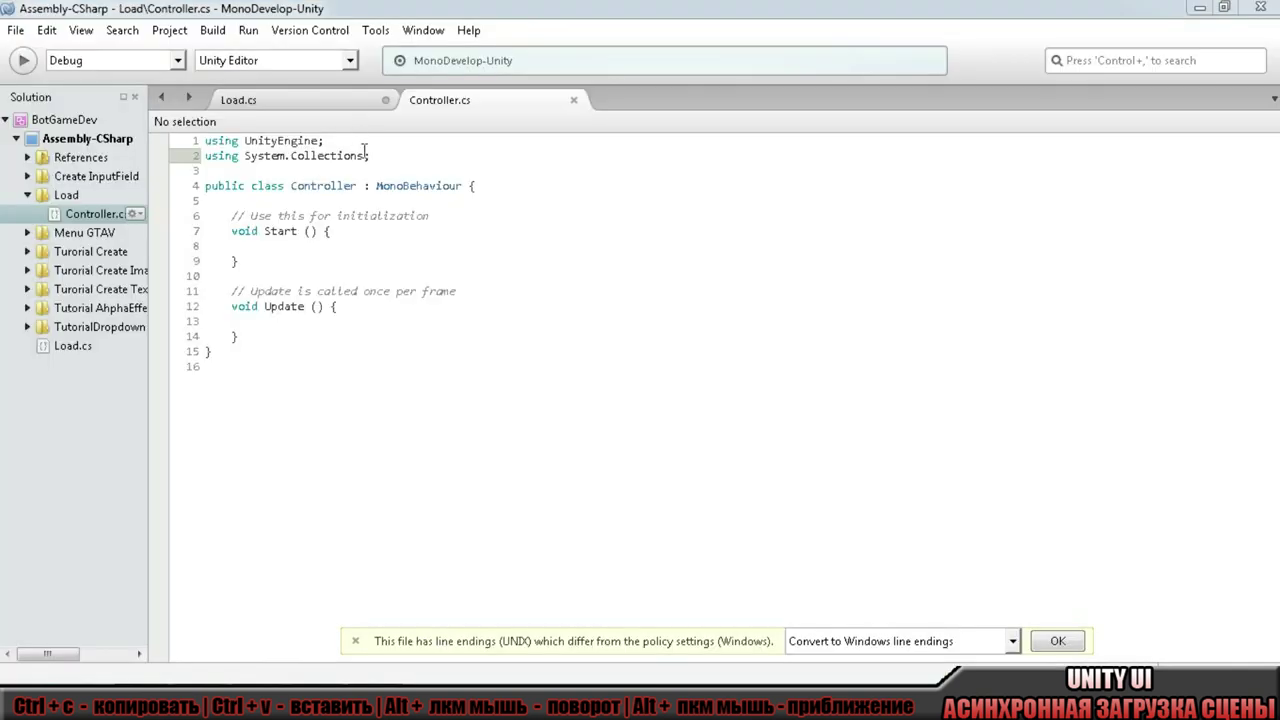
# Add a using UnityEngine.SceneManagement directive below using UnityEngine.
pyautogui.click(355, 142)
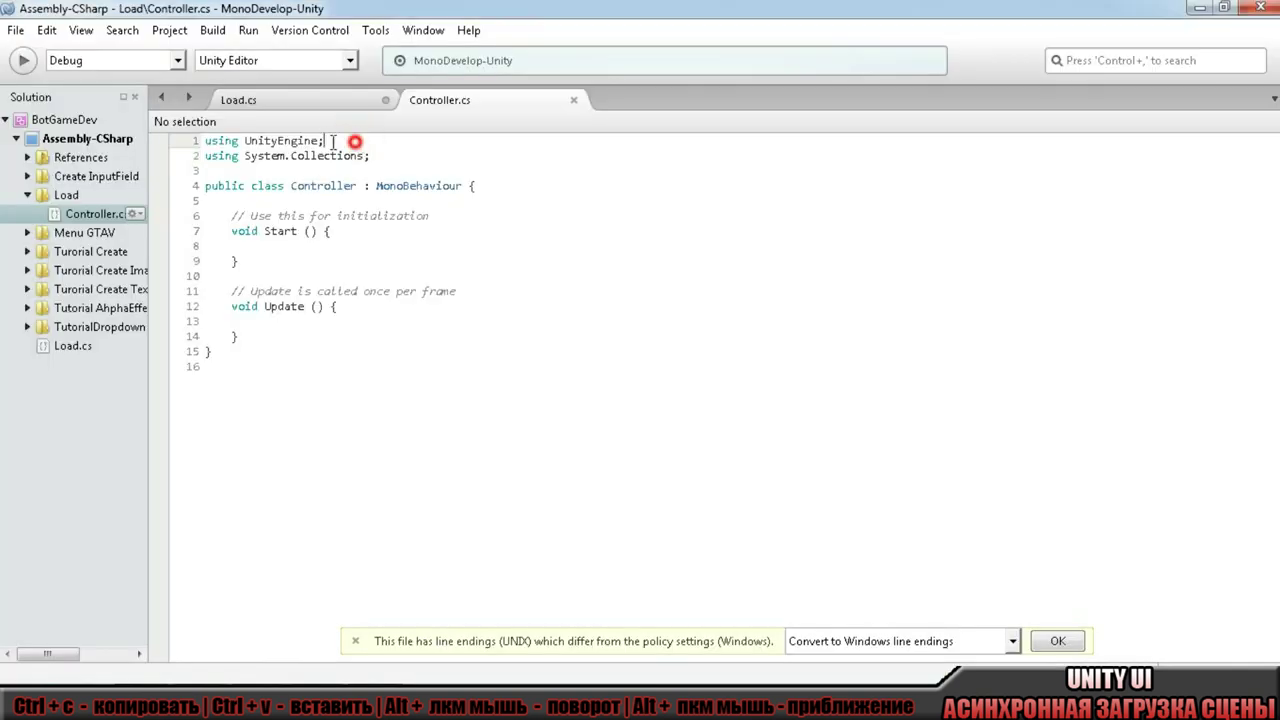
pyautogui.moveTo(333, 142); pyautogui.dragTo(209, 130)
pyautogui.hotkey('ctrl', 'c')
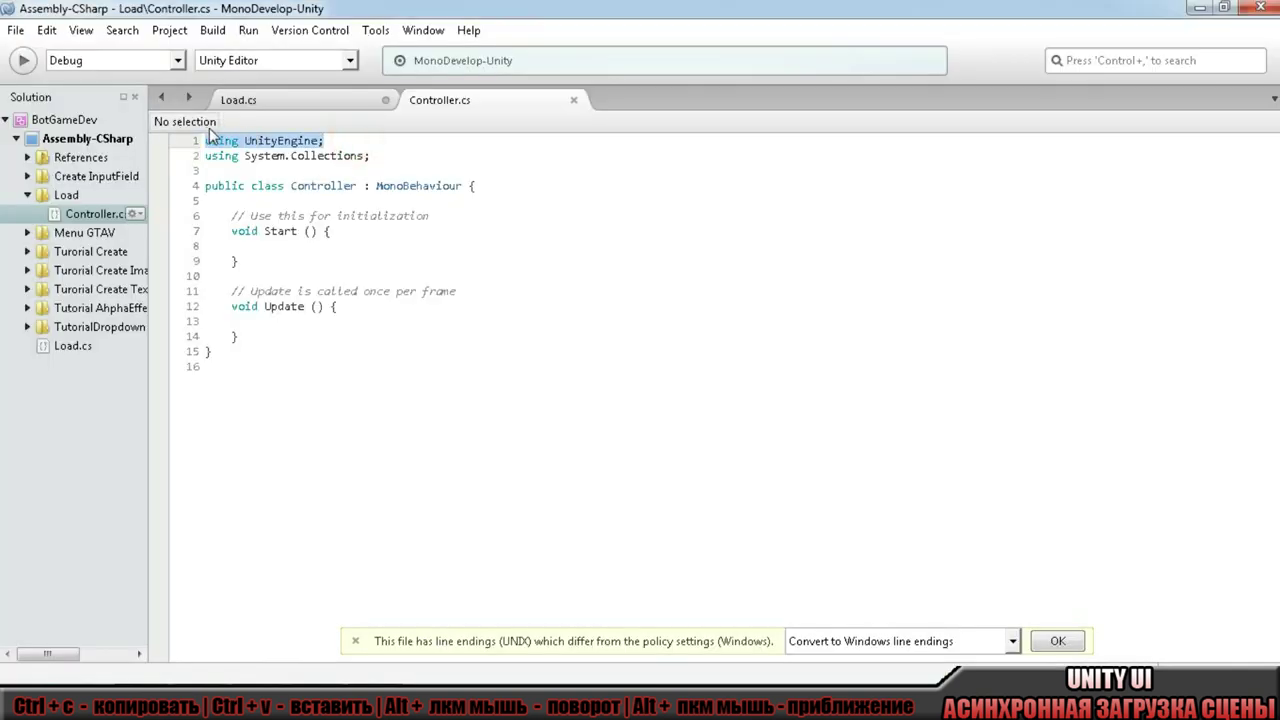
pyautogui.click(384, 155)
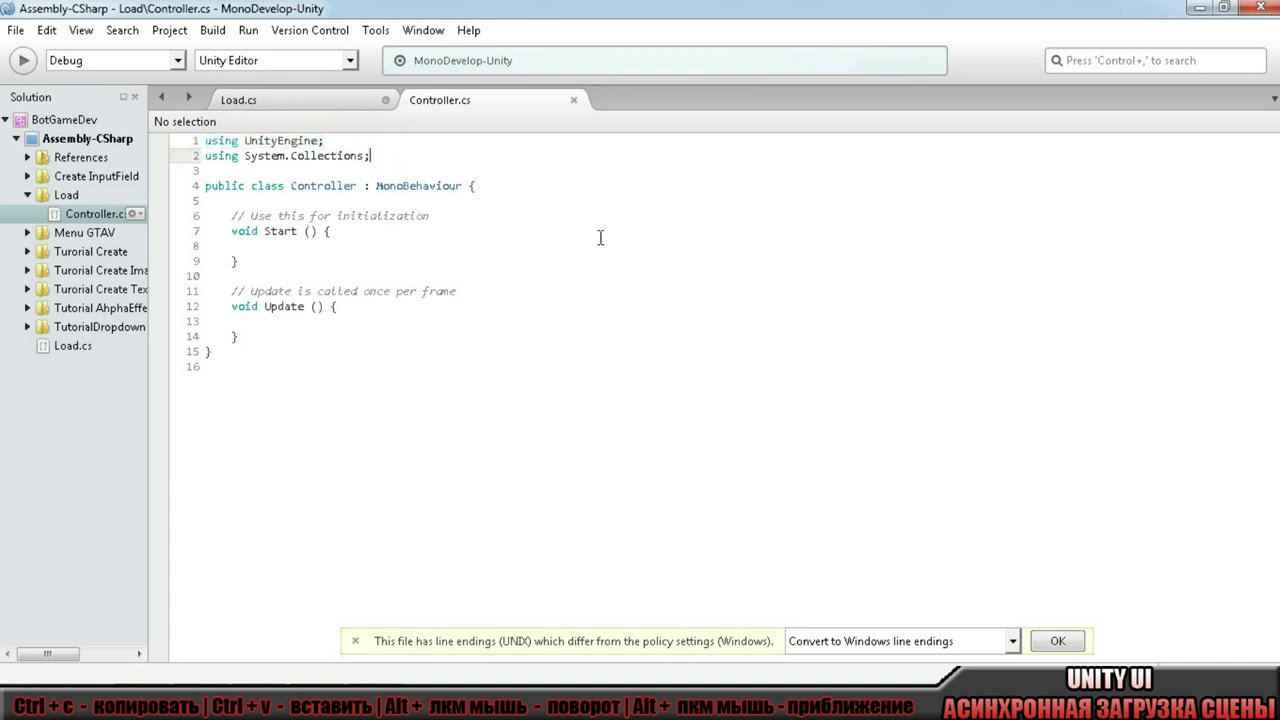
pyautogui.press('Return')
pyautogui.hotkey('ctrl', 'v')
pyautogui.click(323, 171)
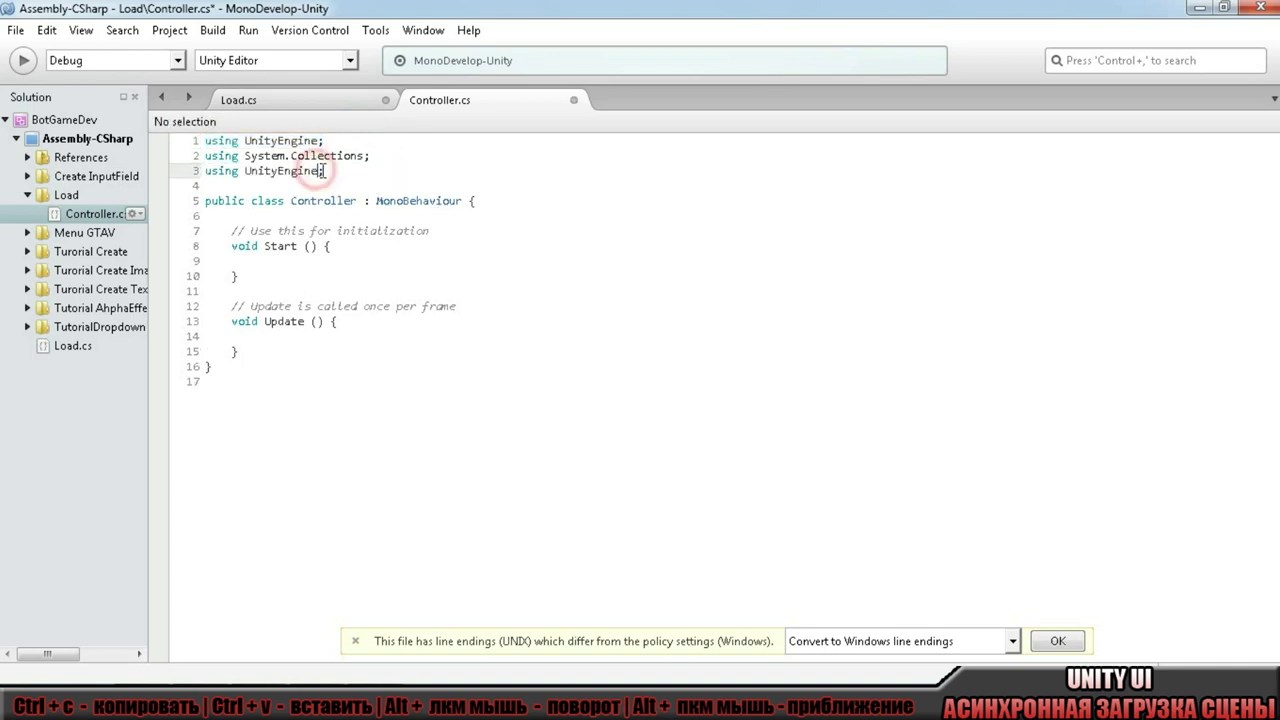
pyautogui.write('.')
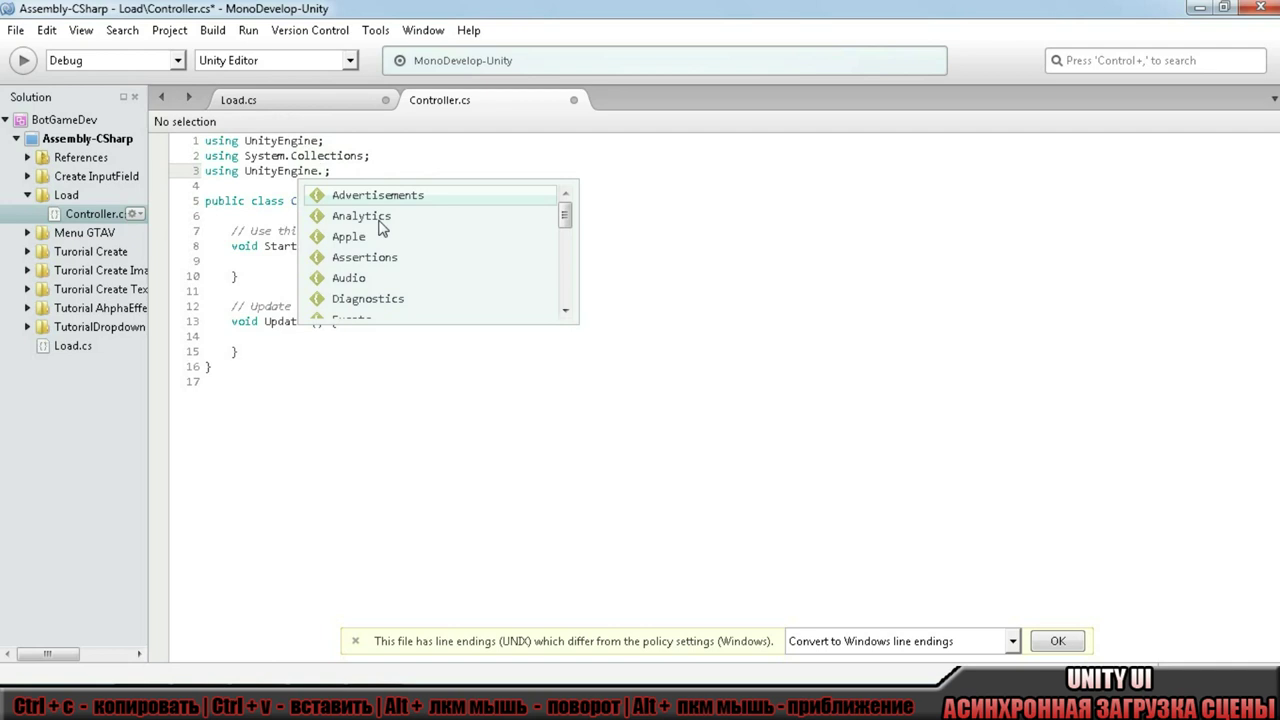
pyautogui.write('Sc')
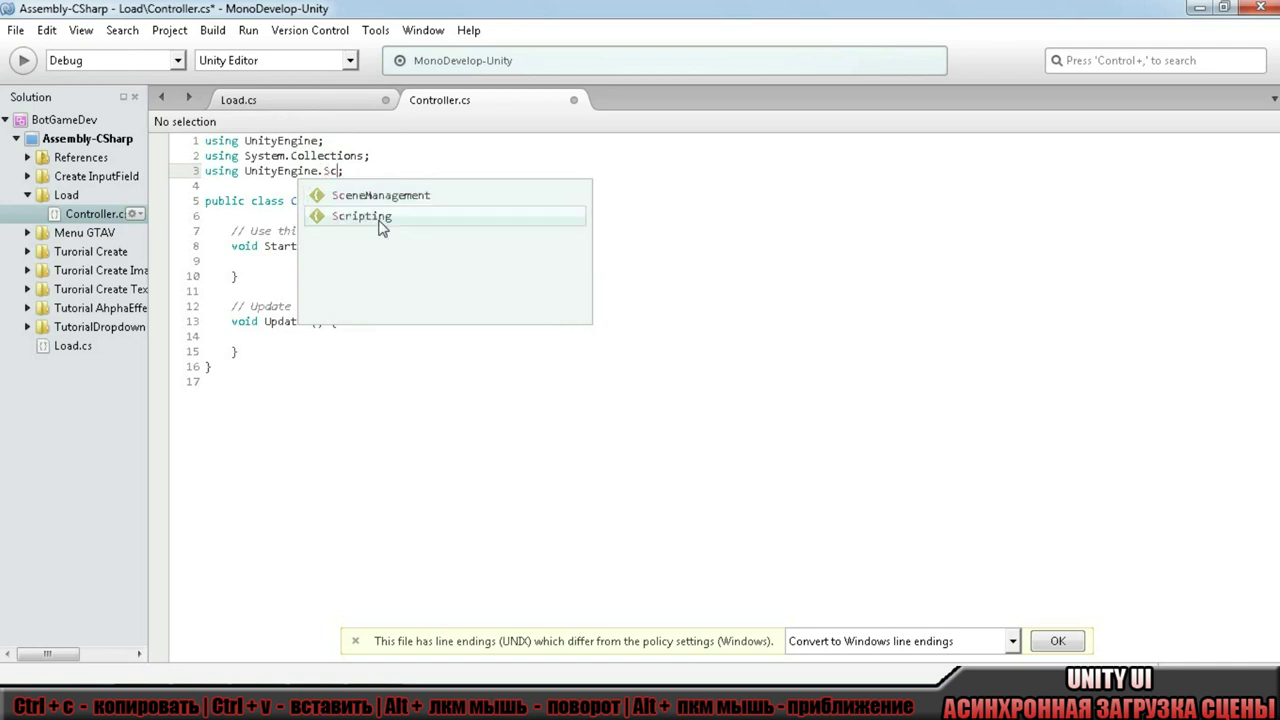
pyautogui.doubleClick(381, 197)
# Add a using UnityEngine.UI directive and open blank lines inside the class.
pyautogui.click(430, 172)
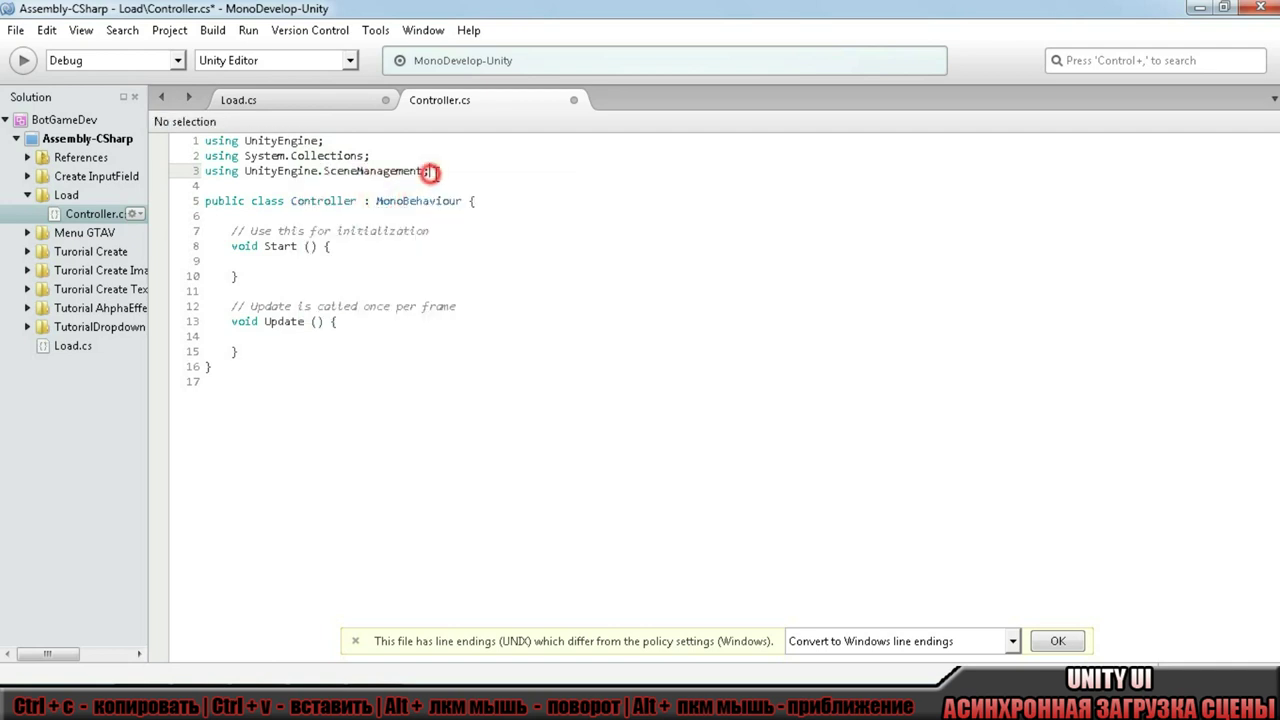
pyautogui.press('Return')
pyautogui.hotkey('ctrl', 'v')
pyautogui.click(320, 186)
pyautogui.write('.')
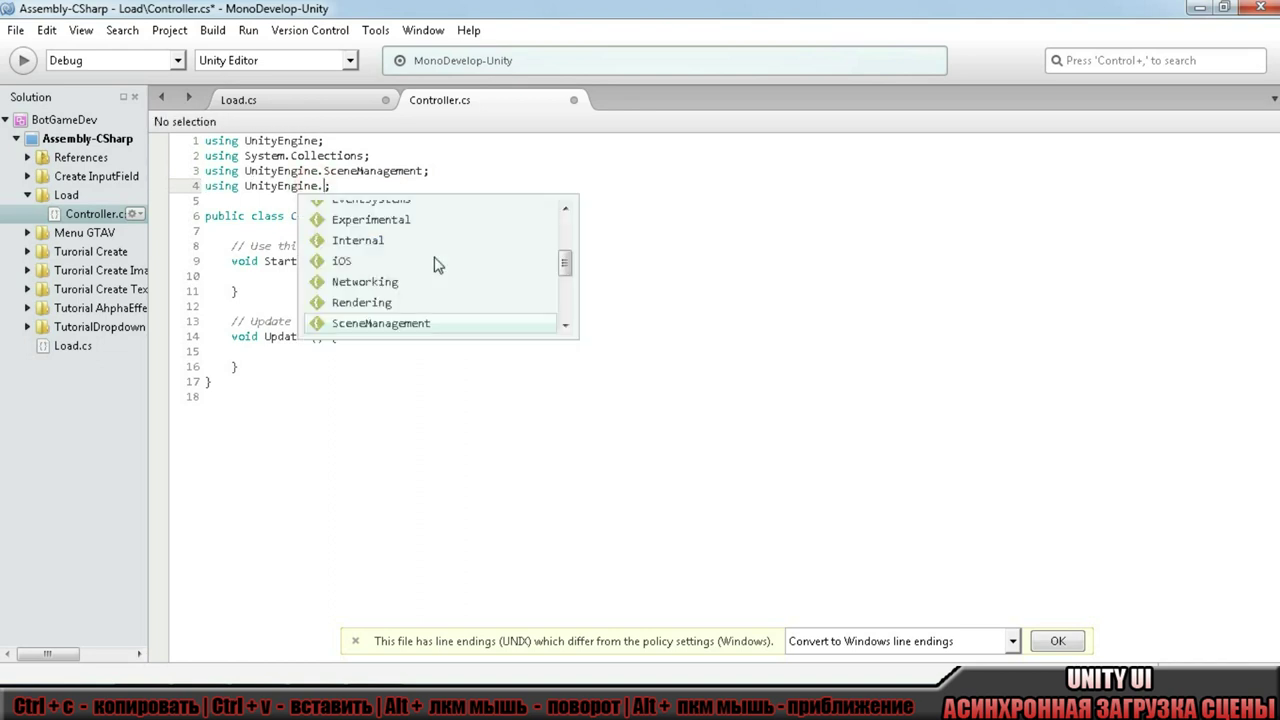
pyautogui.write('ui')
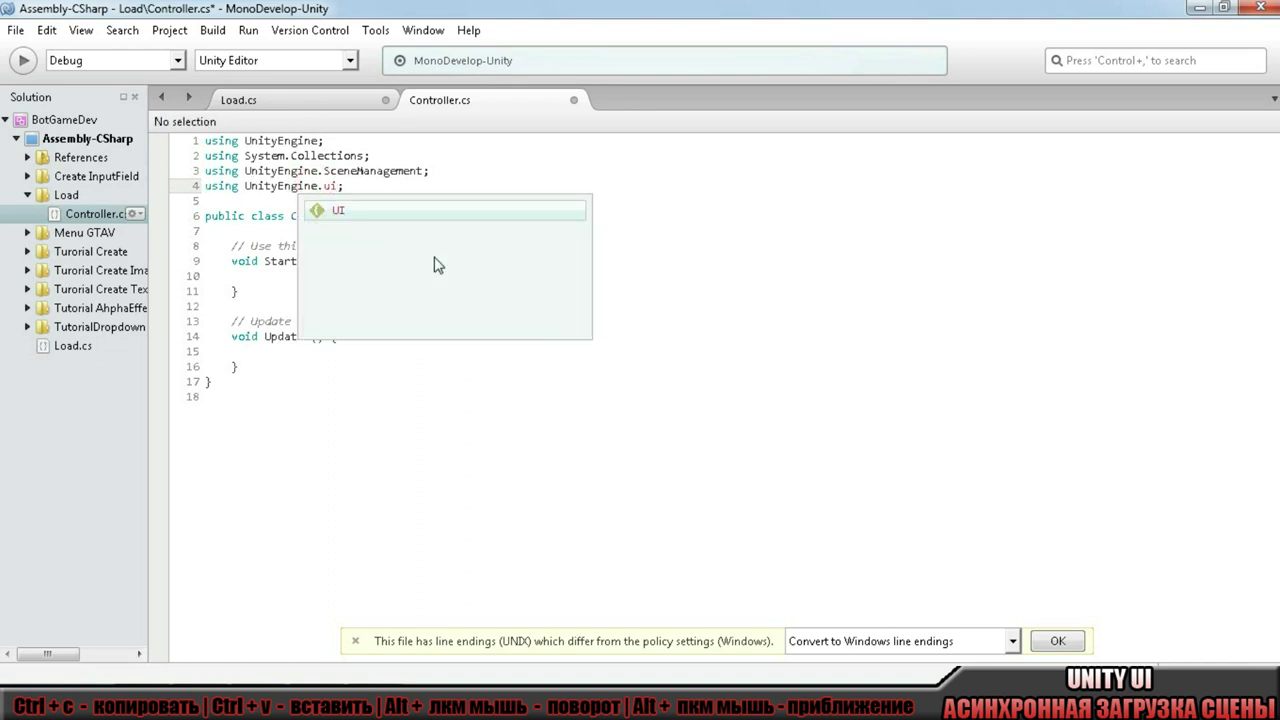
pyautogui.press('Return')
pyautogui.click(555, 216)
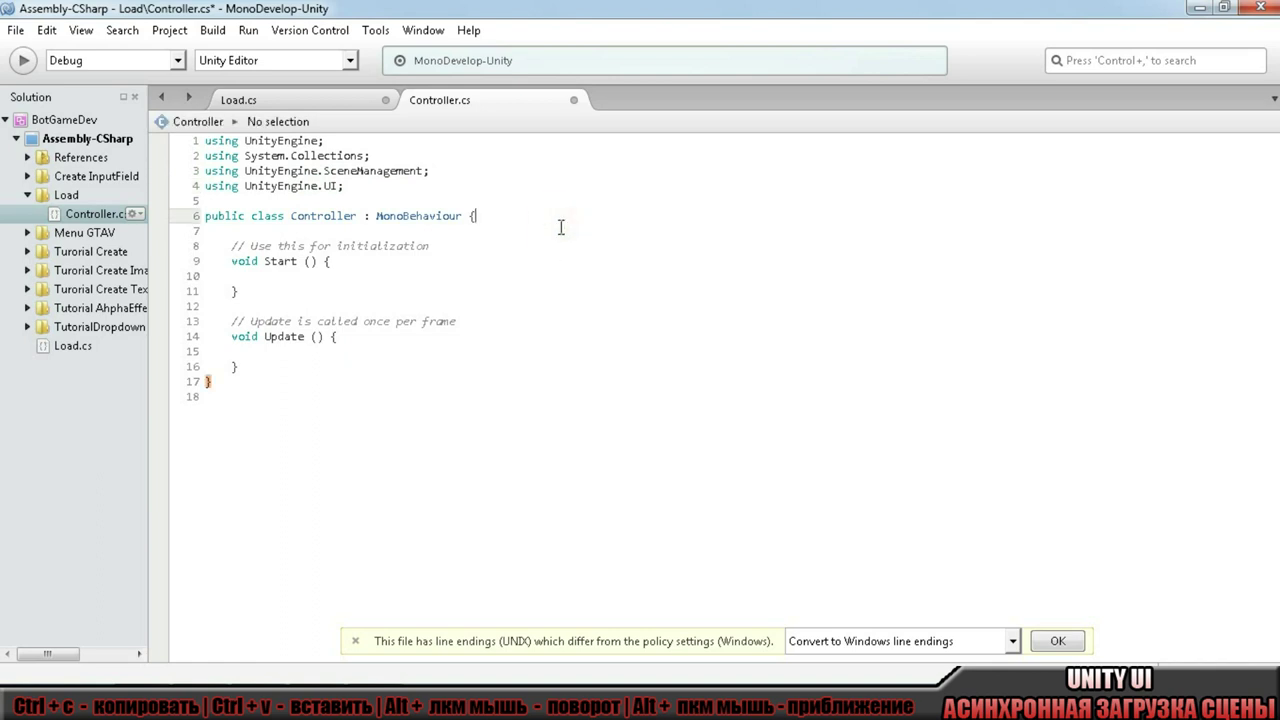
pyautogui.press('Return')
pyautogui.press('Return')
# Declare a public GameObject ButtonLoad field and duplicate the declaration below it.
pyautogui.write('public')
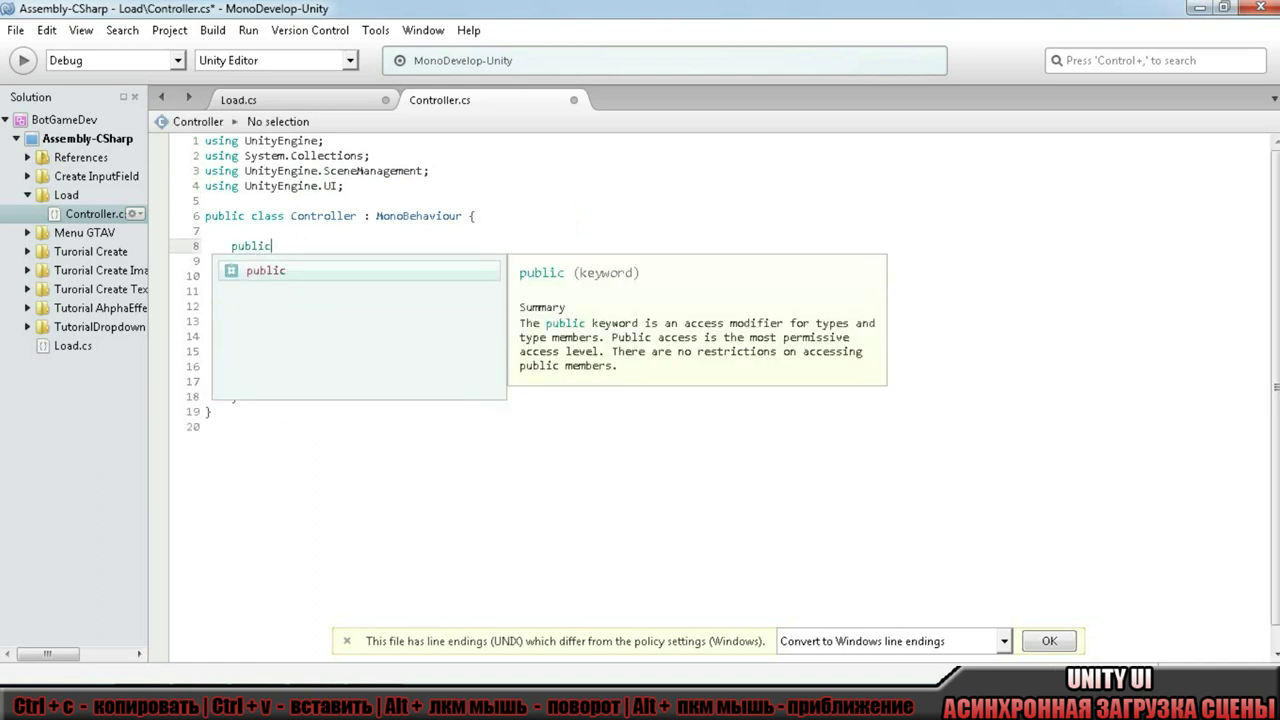
pyautogui.write(' Game')
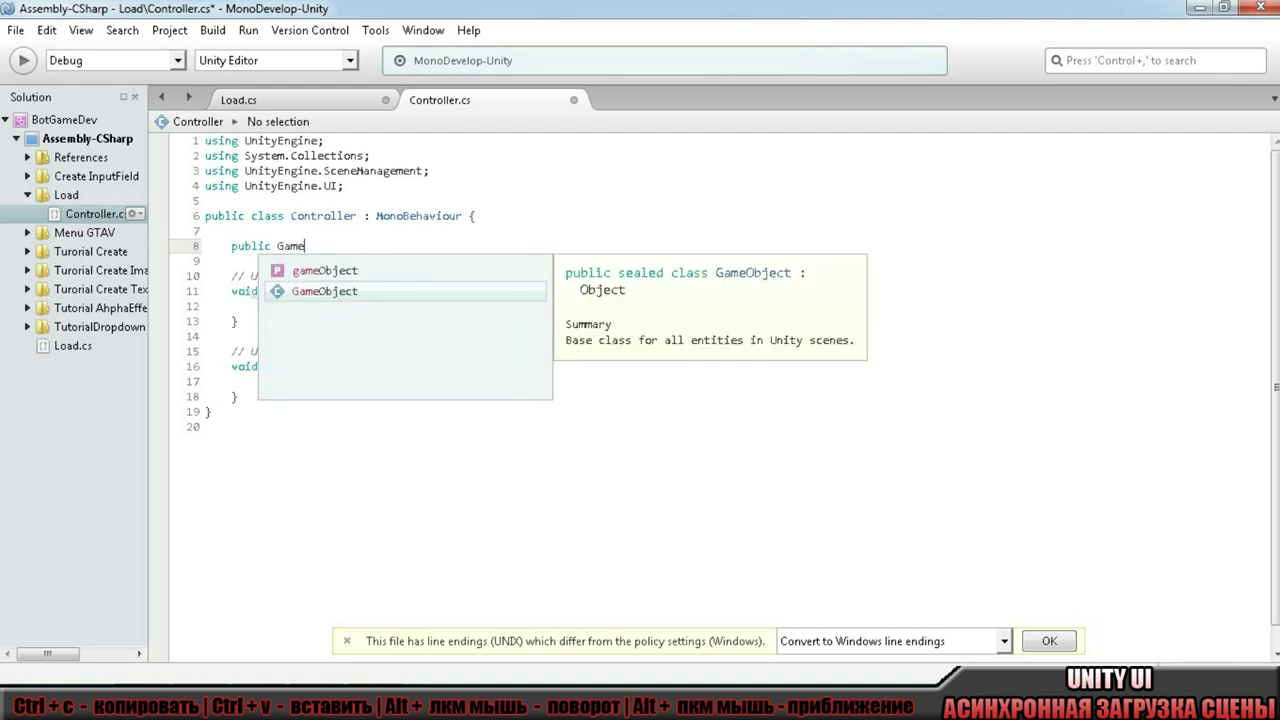
pyautogui.press('Return')
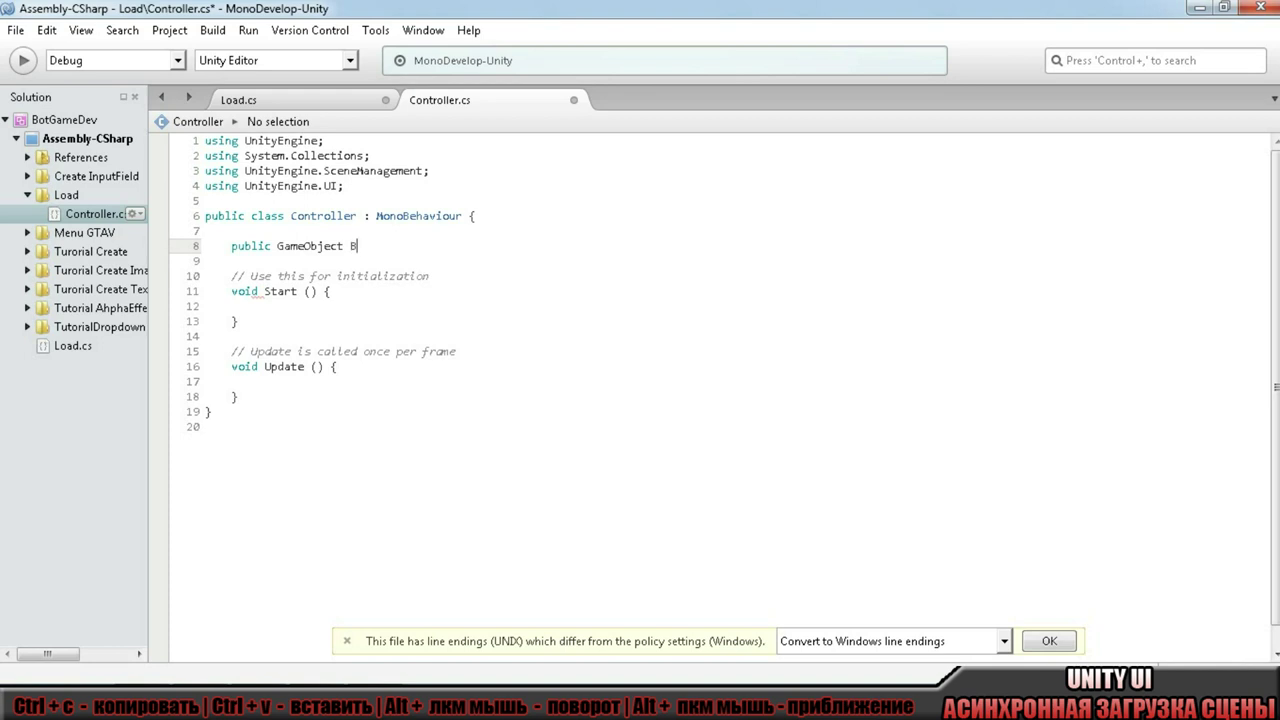
pyautogui.write('uttonLoad;')
pyautogui.moveTo(424, 246); pyautogui.dragTo(234, 250)
pyautogui.hotkey('ctrl', 'c')
pyautogui.click(448, 241)
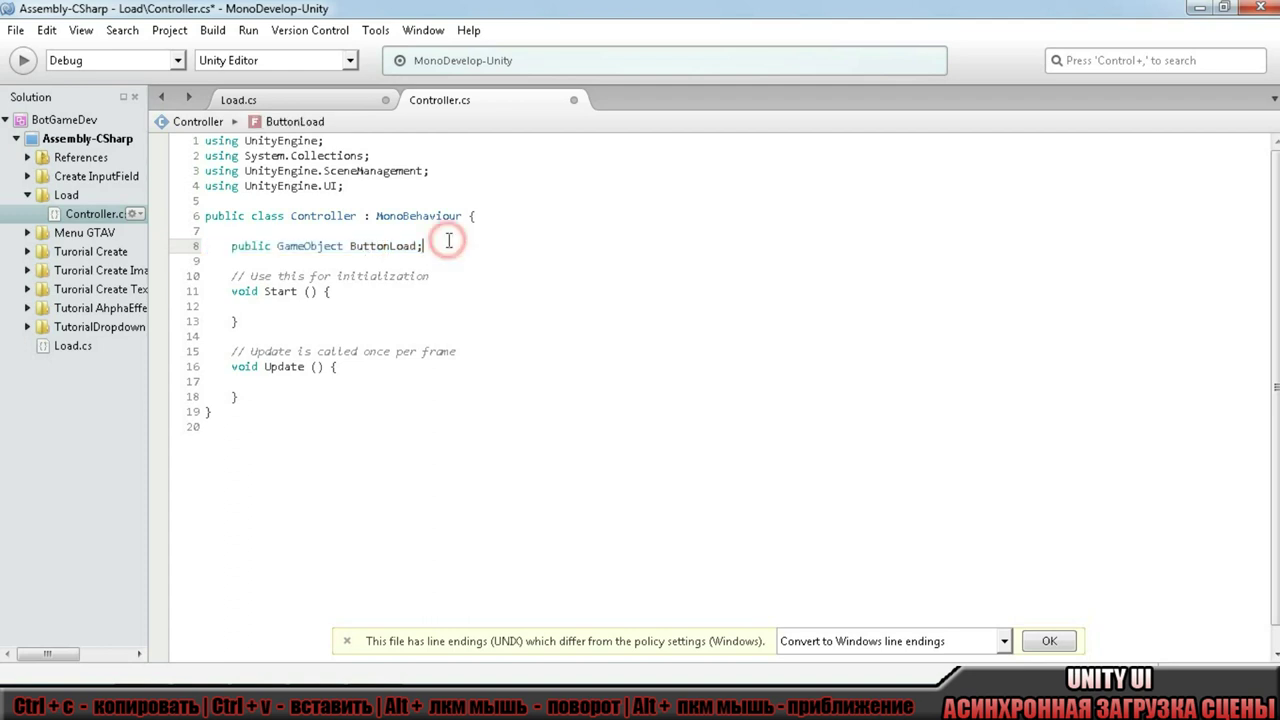
pyautogui.press('Return')
pyautogui.hotkey('ctrl', 'v')
# Rename the copy to SliderLoad and add a third field declared as Slider Slider.
pyautogui.click(390, 261)
pyautogui.moveTo(390, 261); pyautogui.dragTo(350, 261)
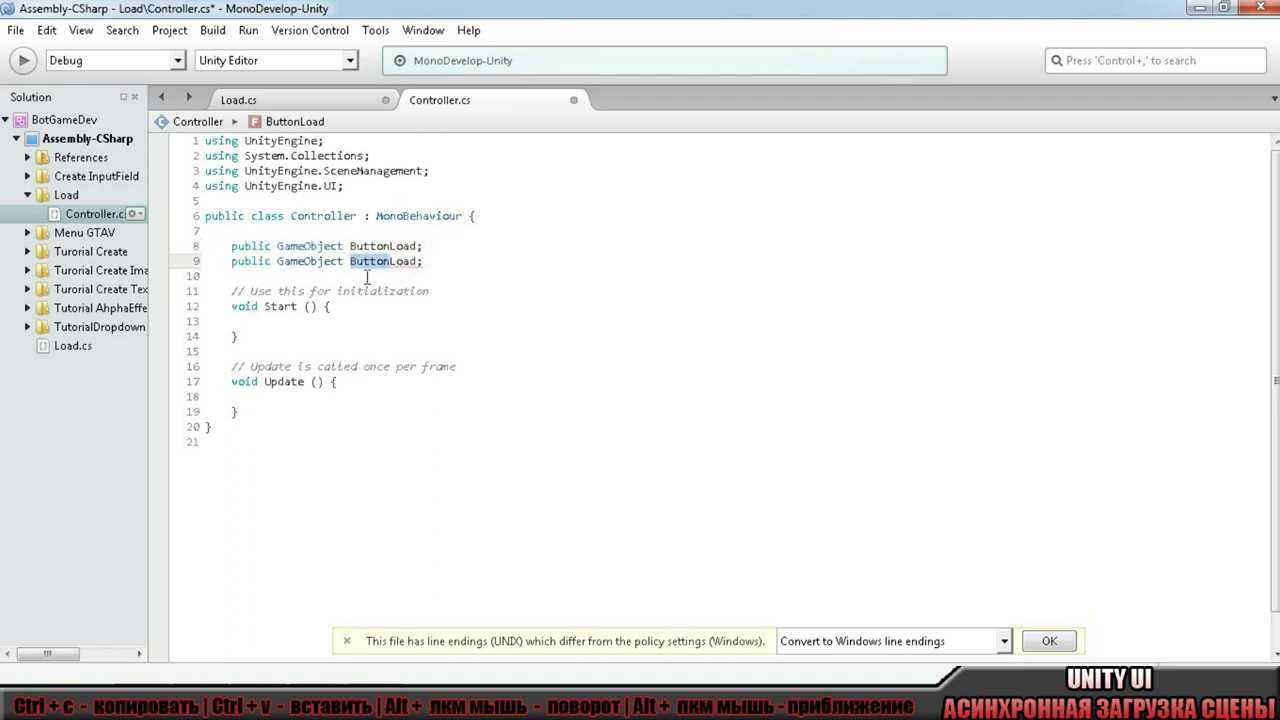
pyautogui.write('Slider')
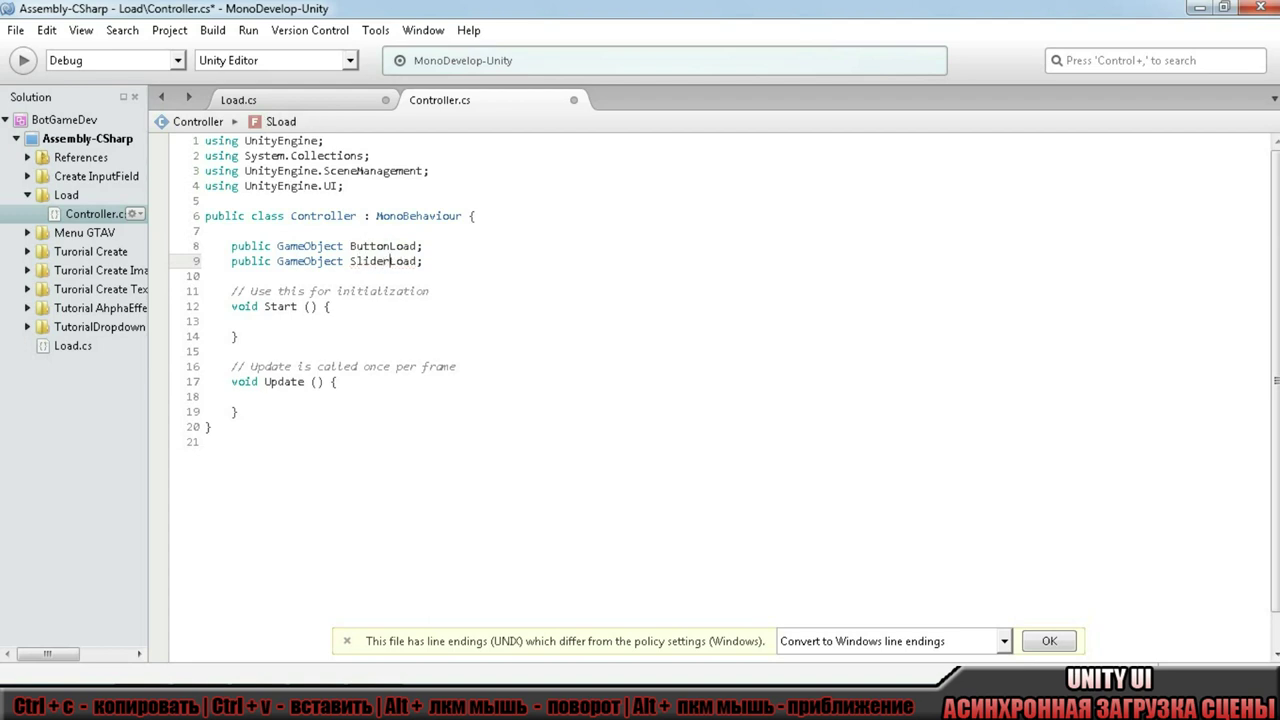
pyautogui.click(436, 264)
pyautogui.press('Return')
pyautogui.hotkey('ctrl', 'v')
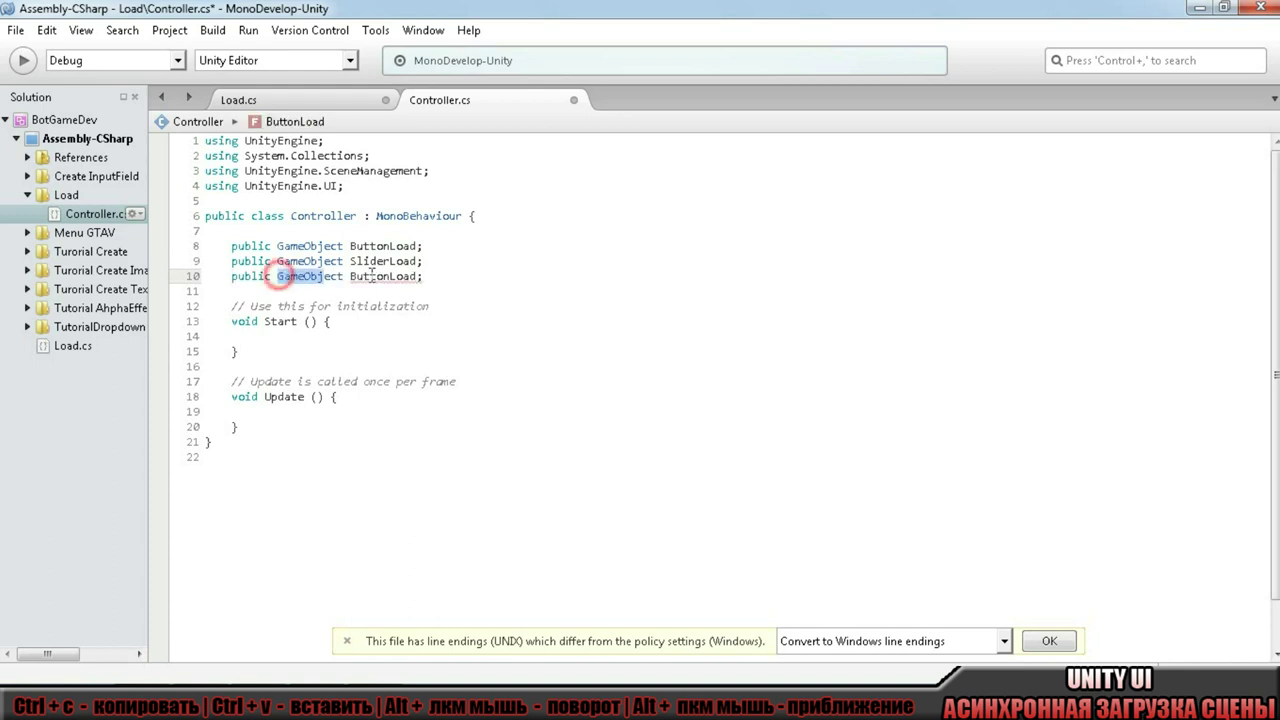
pyautogui.moveTo(278, 276); pyautogui.dragTo(416, 276)
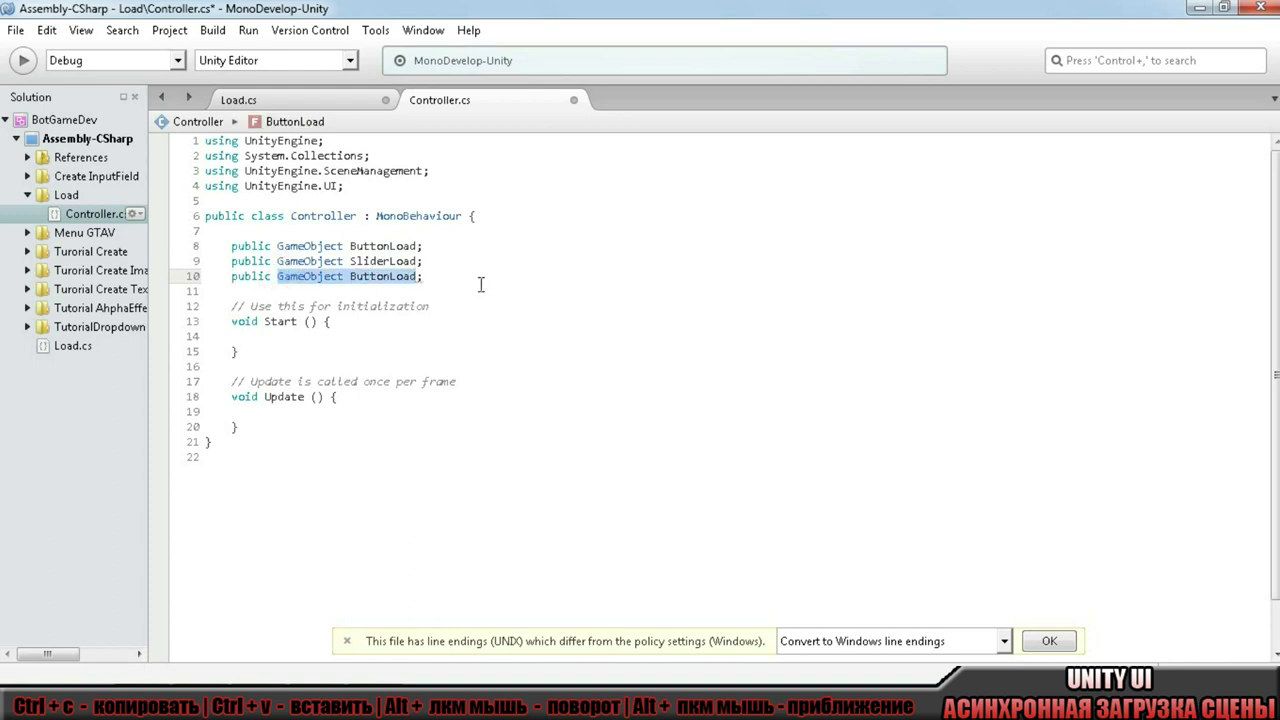
pyautogui.write('Slider ')
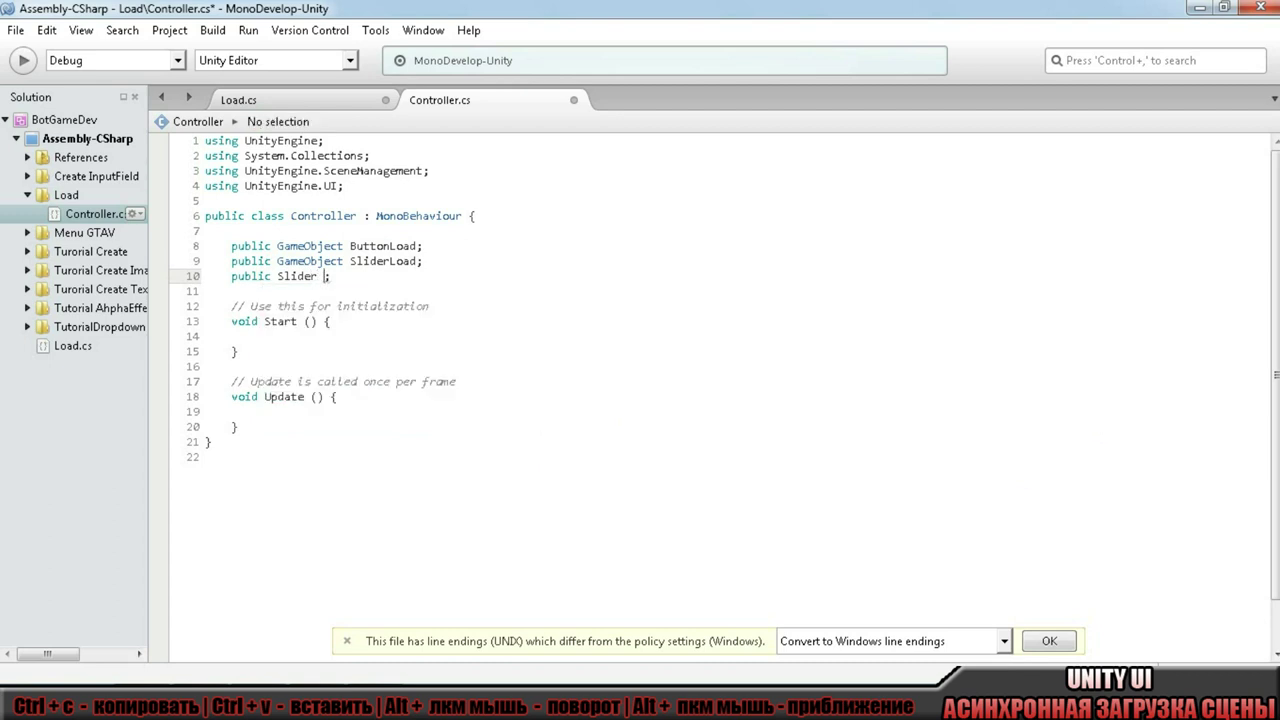
pyautogui.write('Slider')
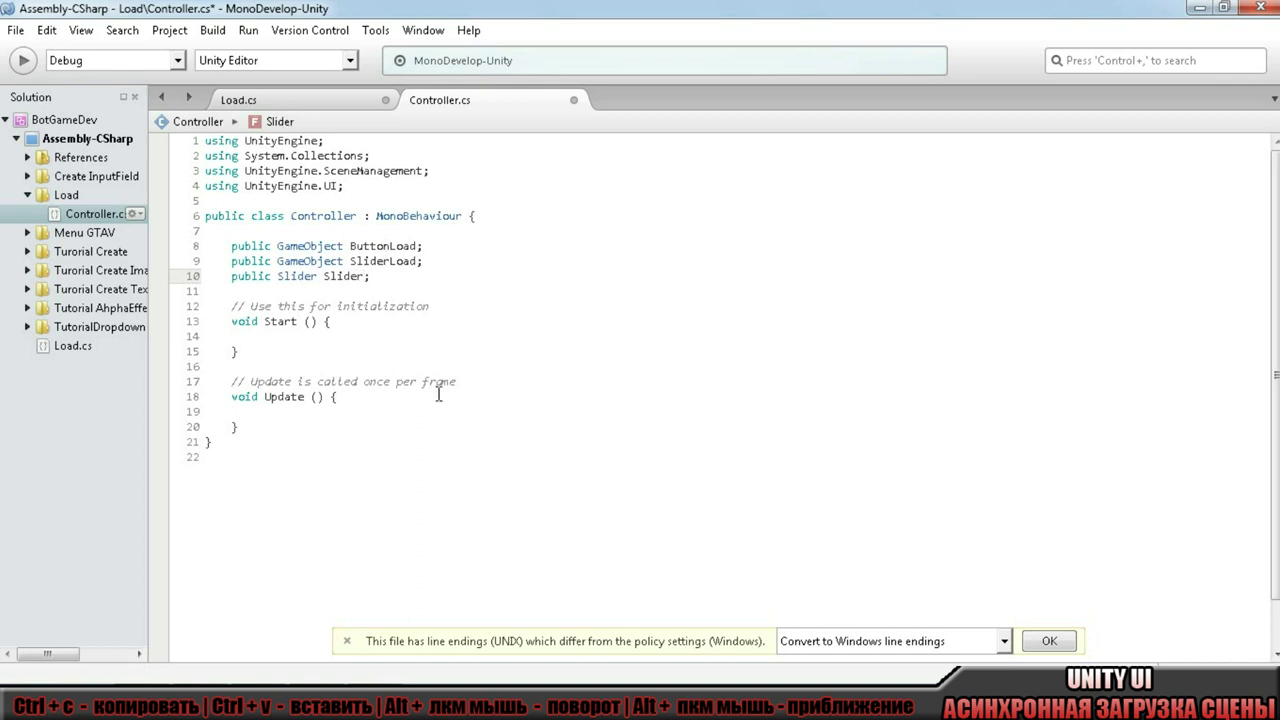
pyautogui.click(372, 321)
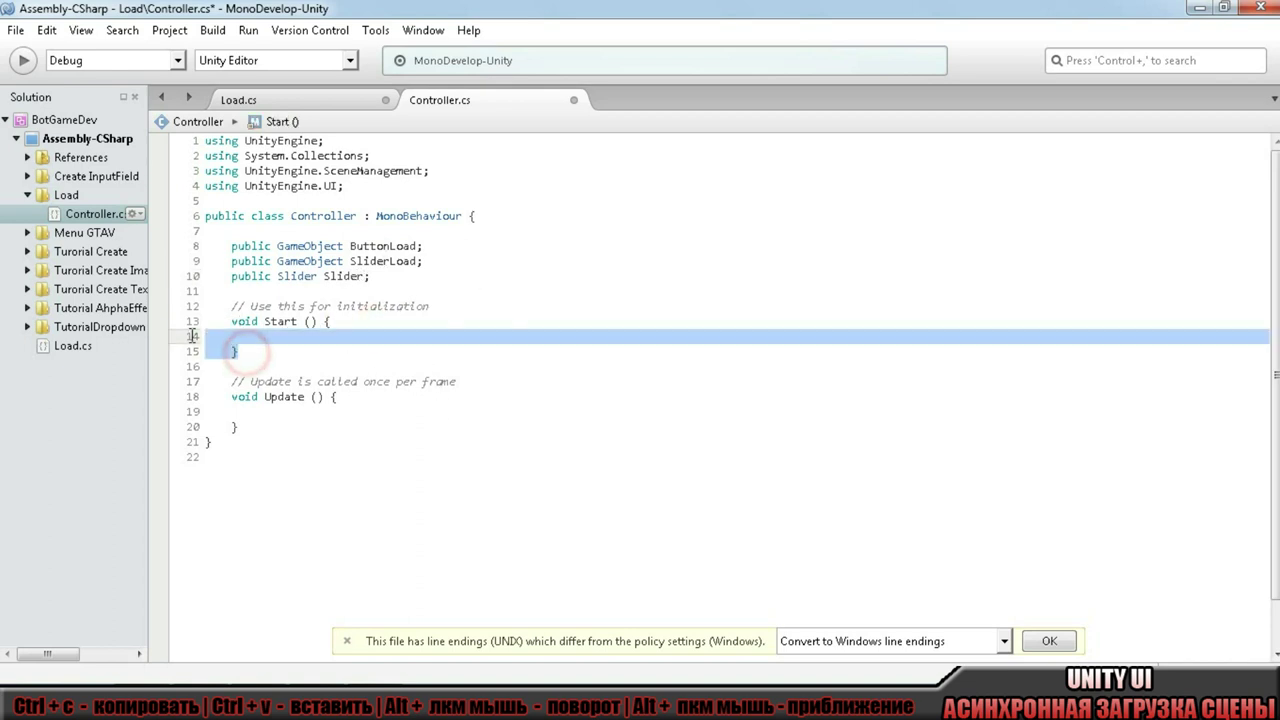
# Delete Start() and write an empty public void LoadScene(int sceneIndex) method in its place.
pyautogui.moveTo(254, 352); pyautogui.dragTo(200, 321)
pyautogui.press('Delete')
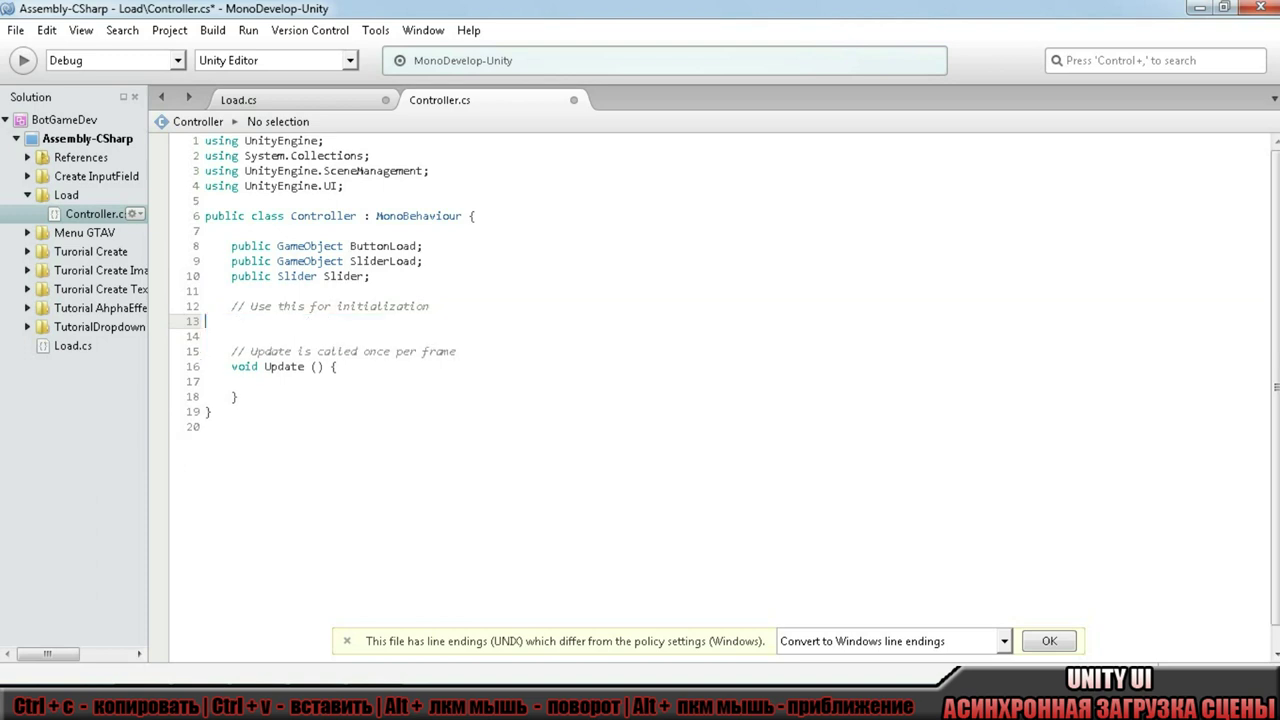
pyautogui.write('public v')
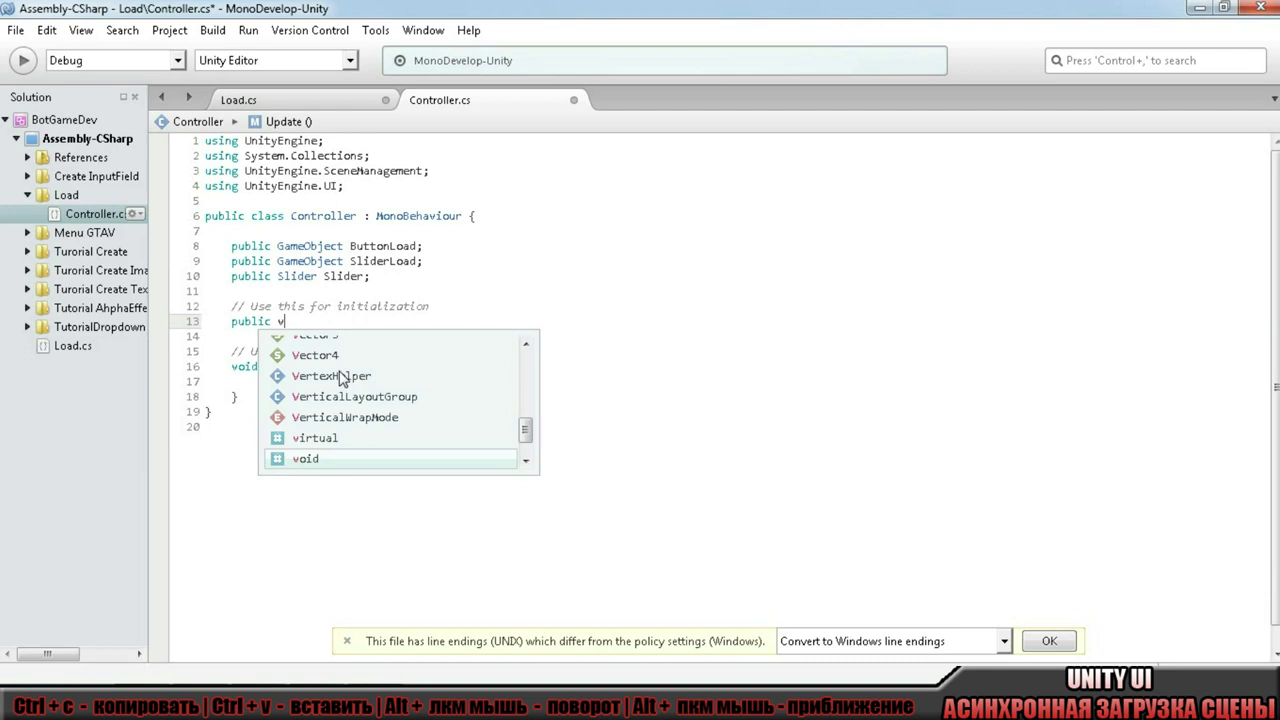
pyautogui.write('oid LoadSc')
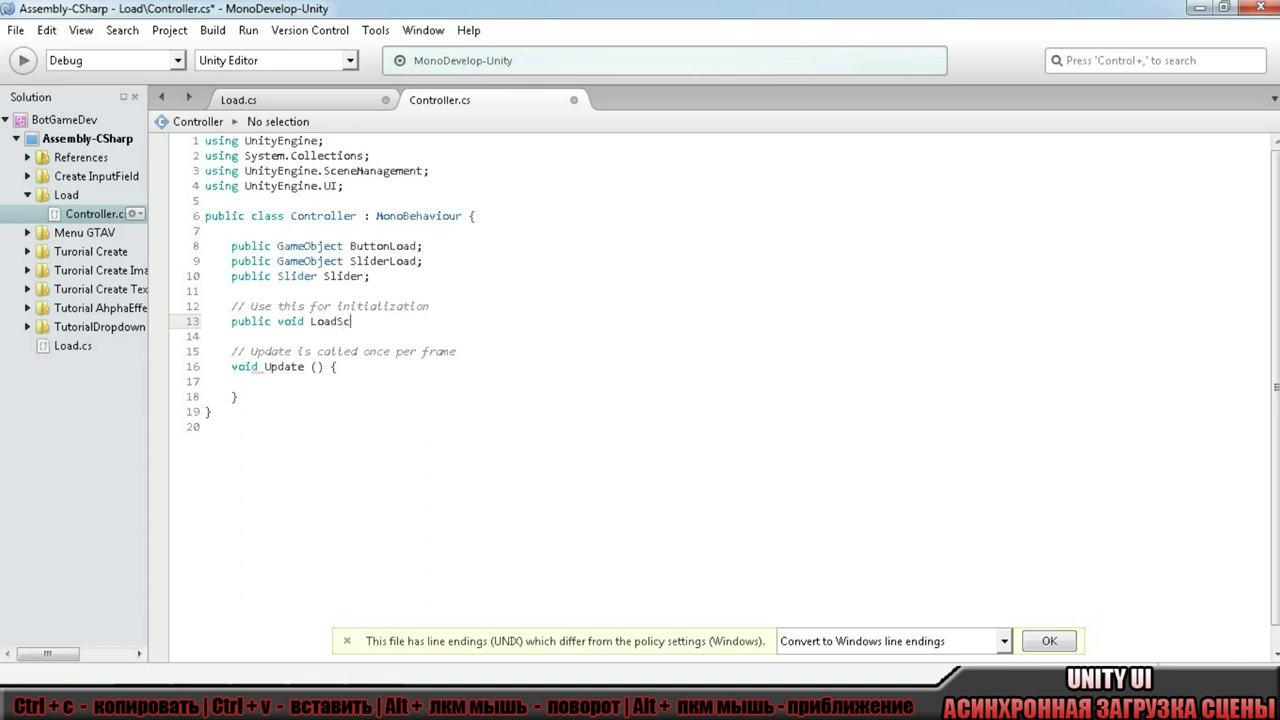
pyautogui.write('ene')
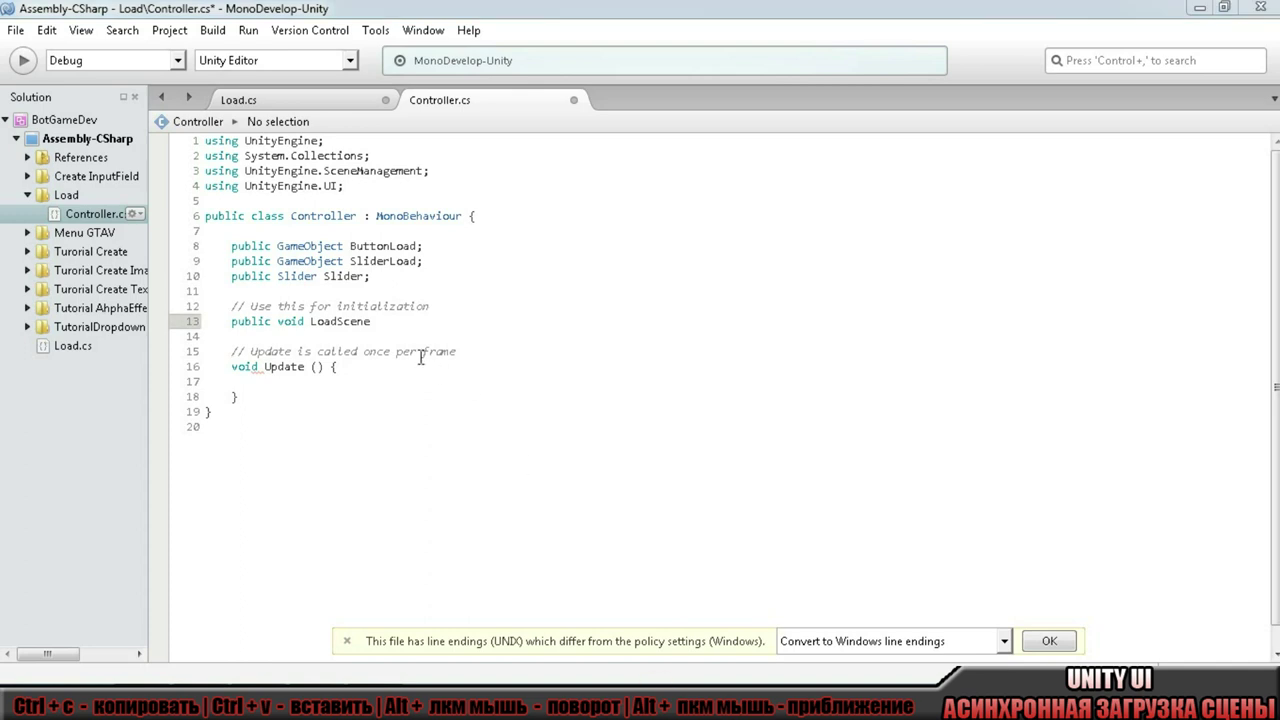
pyautogui.click(384, 321)
pyautogui.write('(')
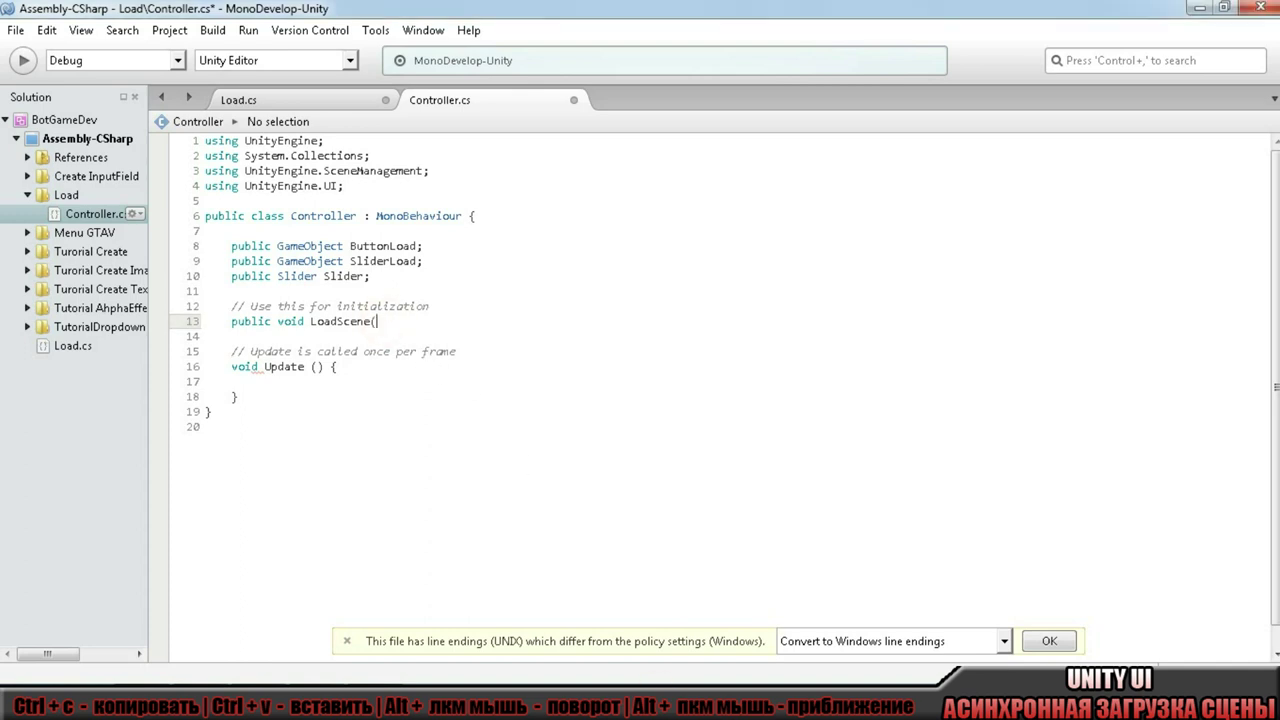
pyautogui.write('int')
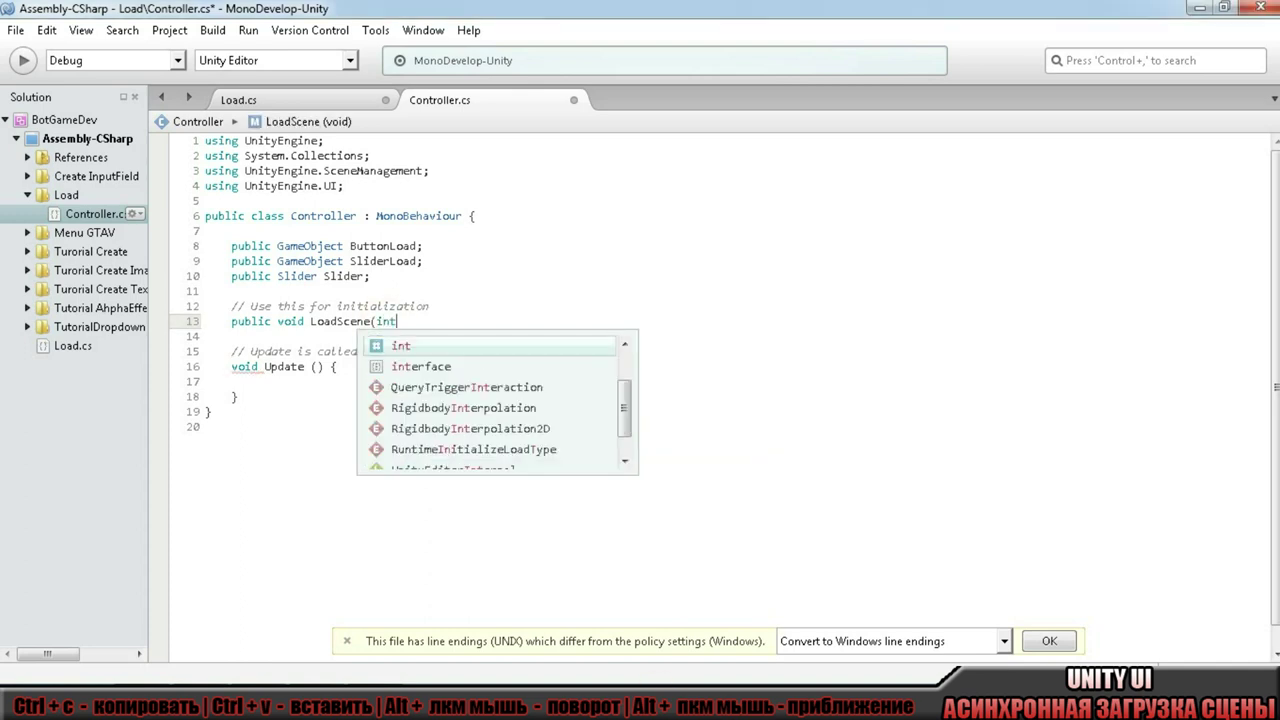
pyautogui.write(' sceneIndex)')
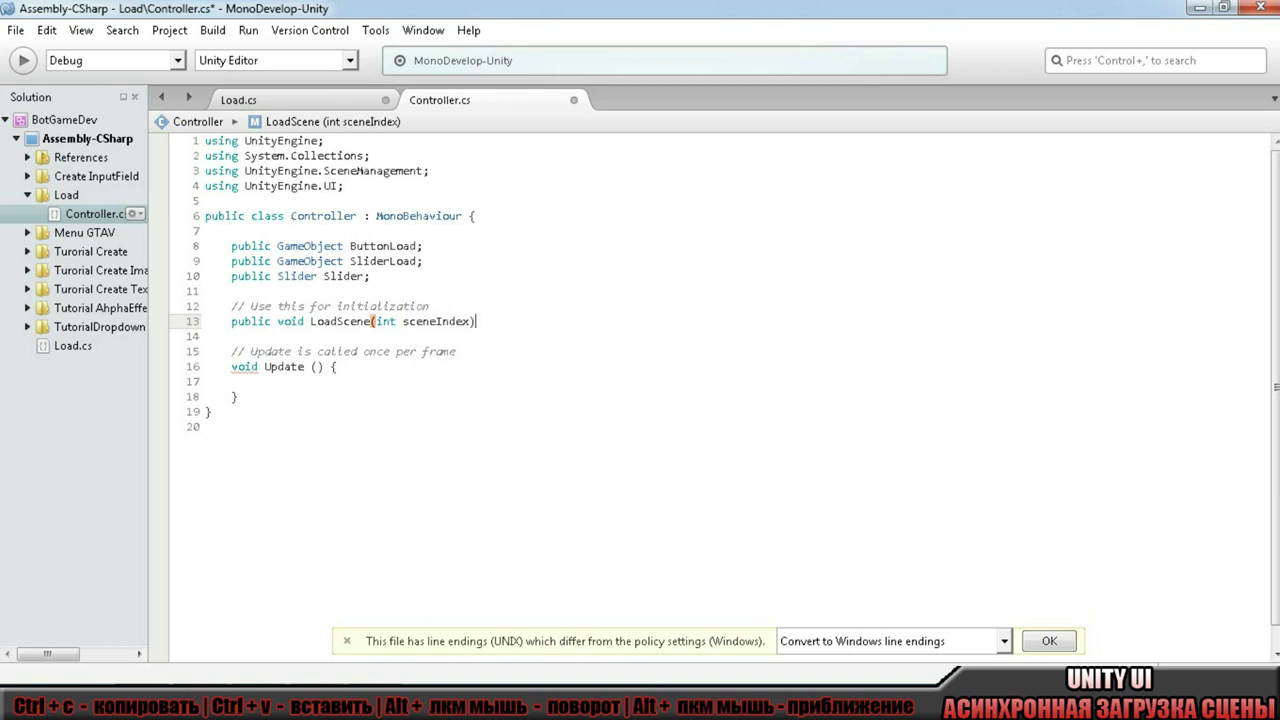
pyautogui.press('Return')
pyautogui.write('{')
pyautogui.press('Return')
pyautogui.press('Return')
pyautogui.write('}')
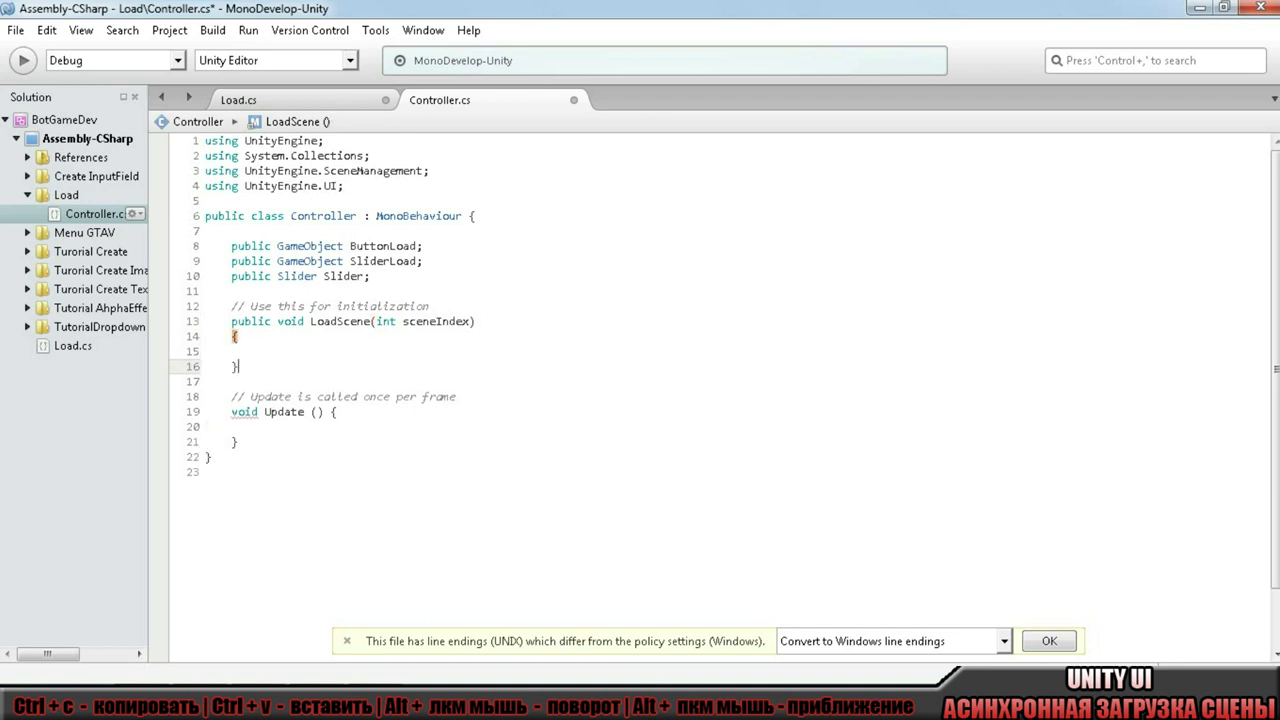
pyautogui.click(264, 368)
pyautogui.press('Return')
pyautogui.press('Return')
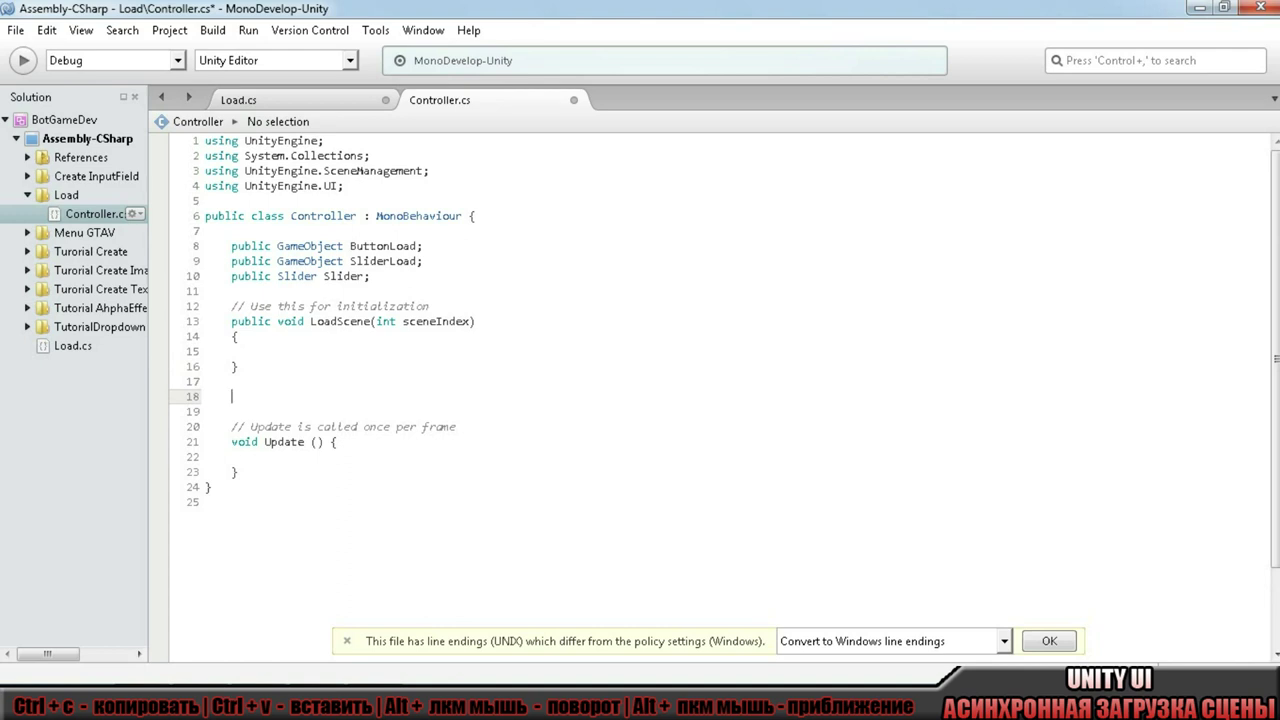
# Type the signature IEnumerator LoadAsync(int sceneIndex) below LoadScene.
pyautogui.write('Ie')
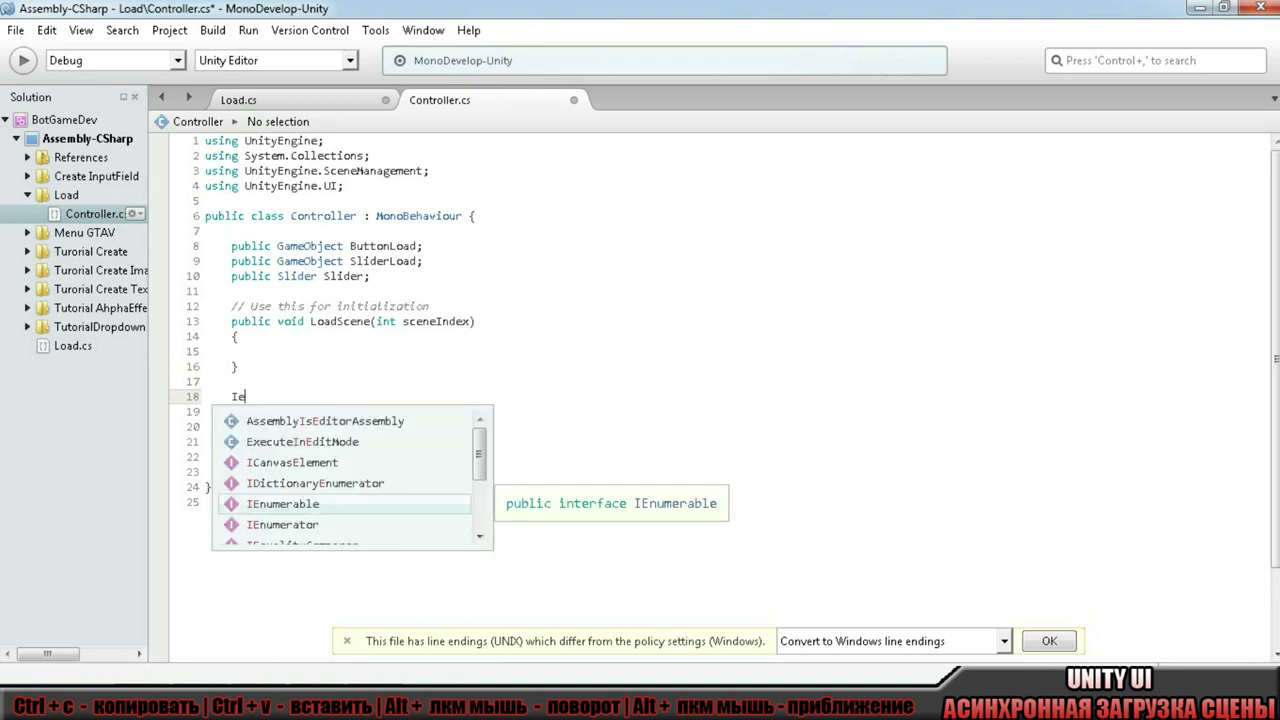
pyautogui.press('Down')
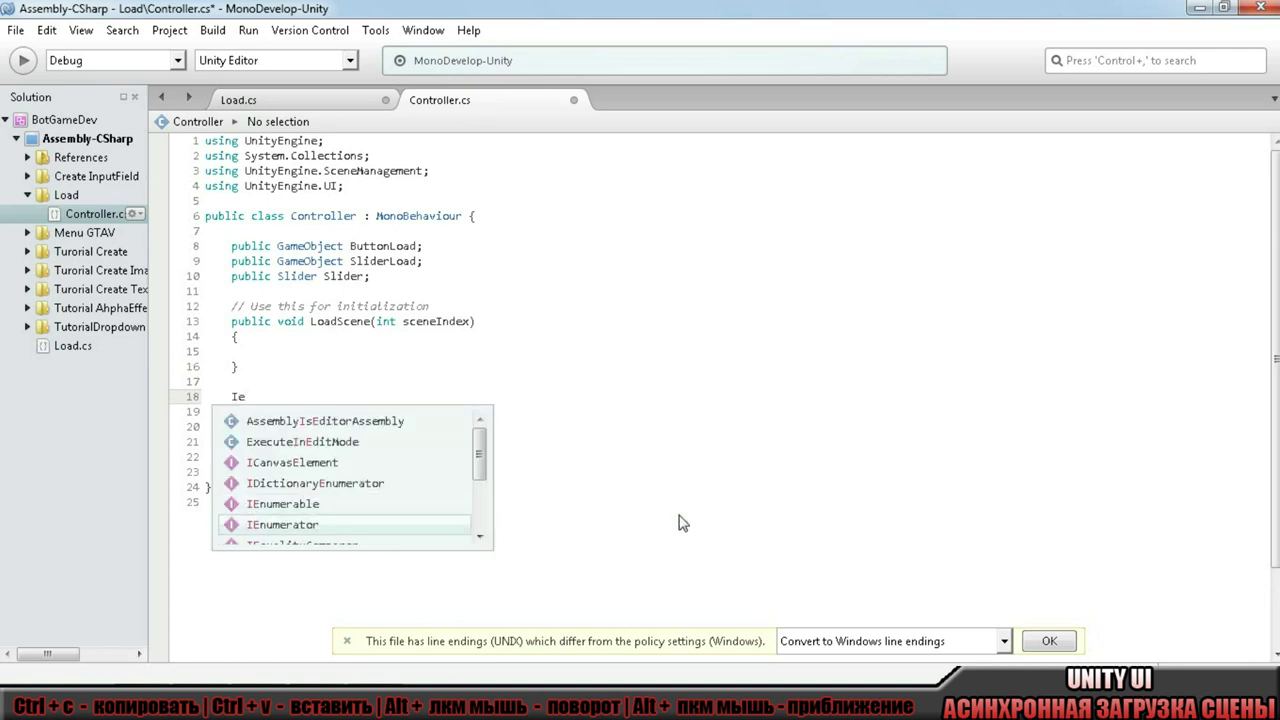
pyautogui.press('Return')
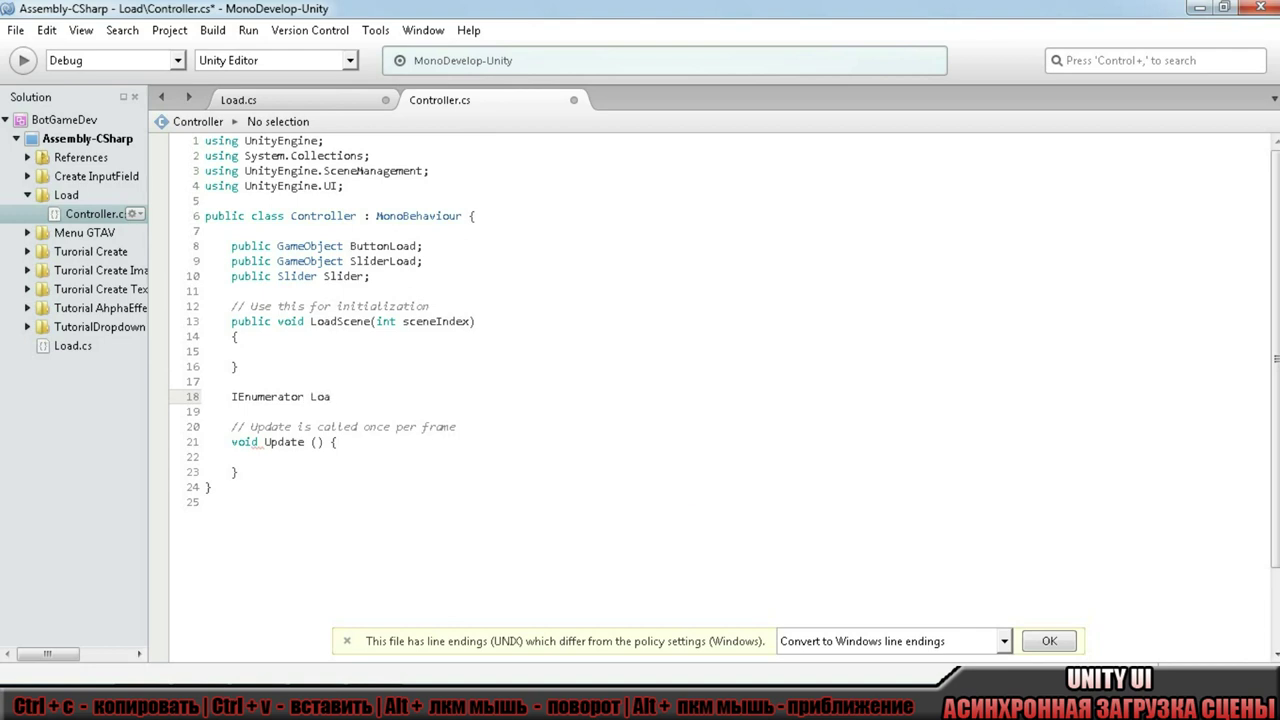
pyautogui.write('d')
pyautogui.click(372, 393)
pyautogui.write('As')
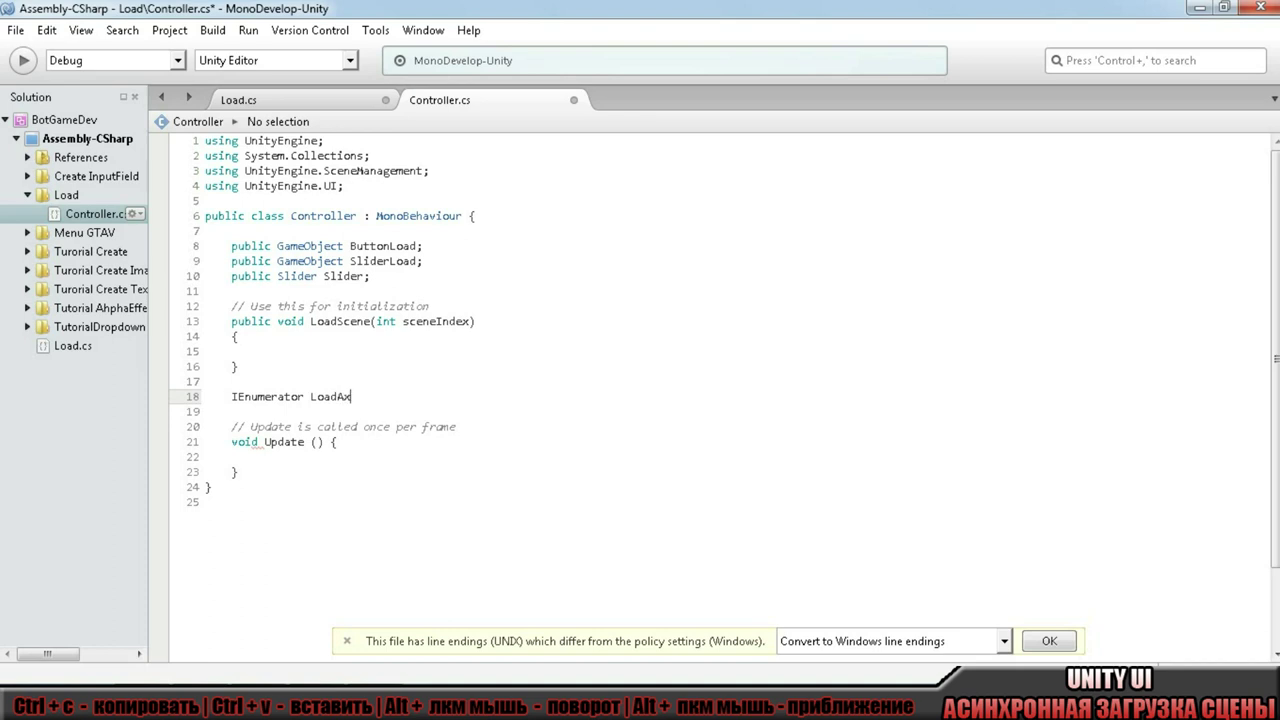
pyautogui.press('BackSpace')
pyautogui.write('sync(')
pyautogui.write('int S')
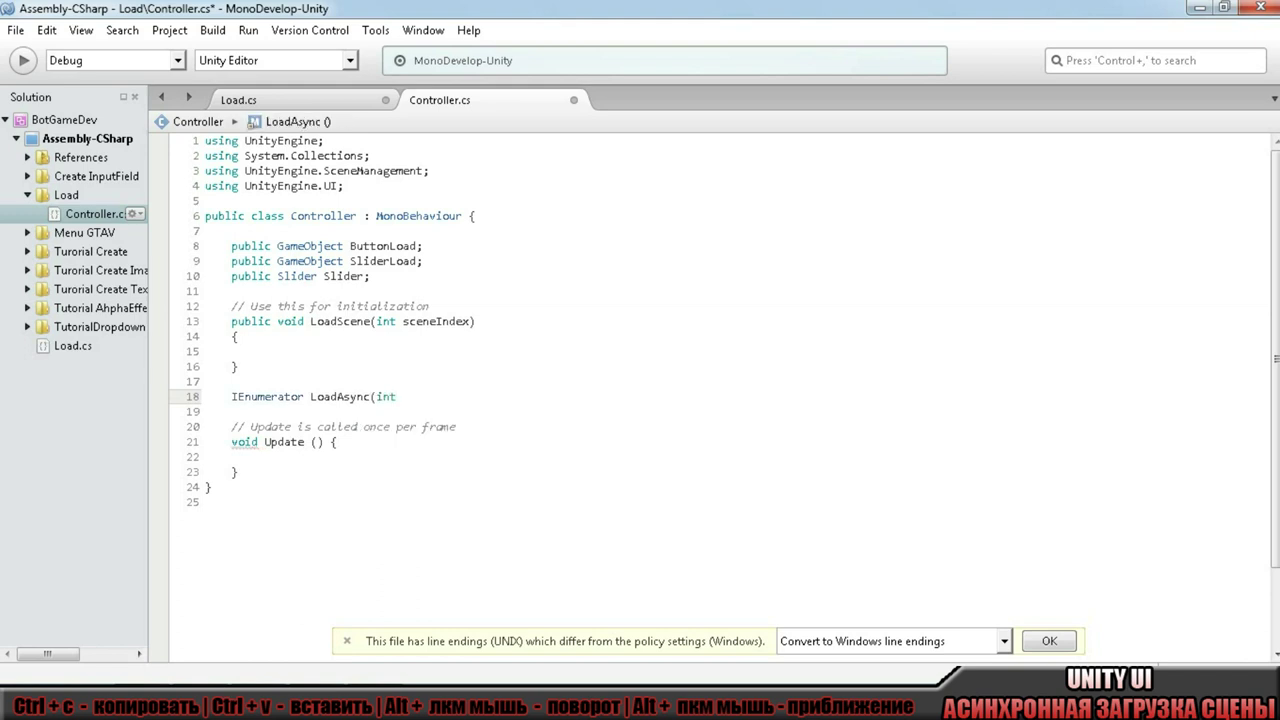
pyautogui.write('cene')
pyautogui.press('BackSpace')
pyautogui.press('BackSpace')
pyautogui.press('BackSpace')
pyautogui.press('BackSpace')
pyautogui.press('BackSpace')
pyautogui.write('sceneIndex)')
# Give LoadAsync an empty body with opening and closing braces.
pyautogui.press('Return')
pyautogui.write('{')
pyautogui.press('Return')
pyautogui.press('Return')
pyautogui.write('}')
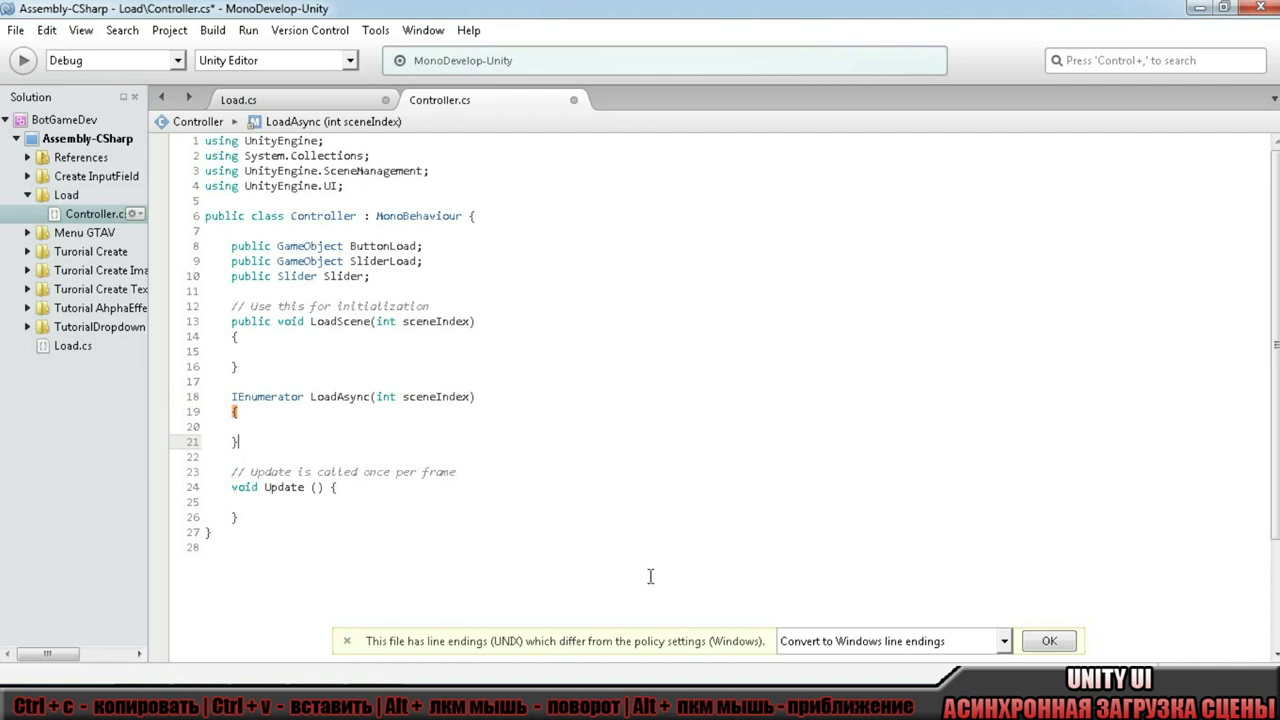
pyautogui.click(340, 352)
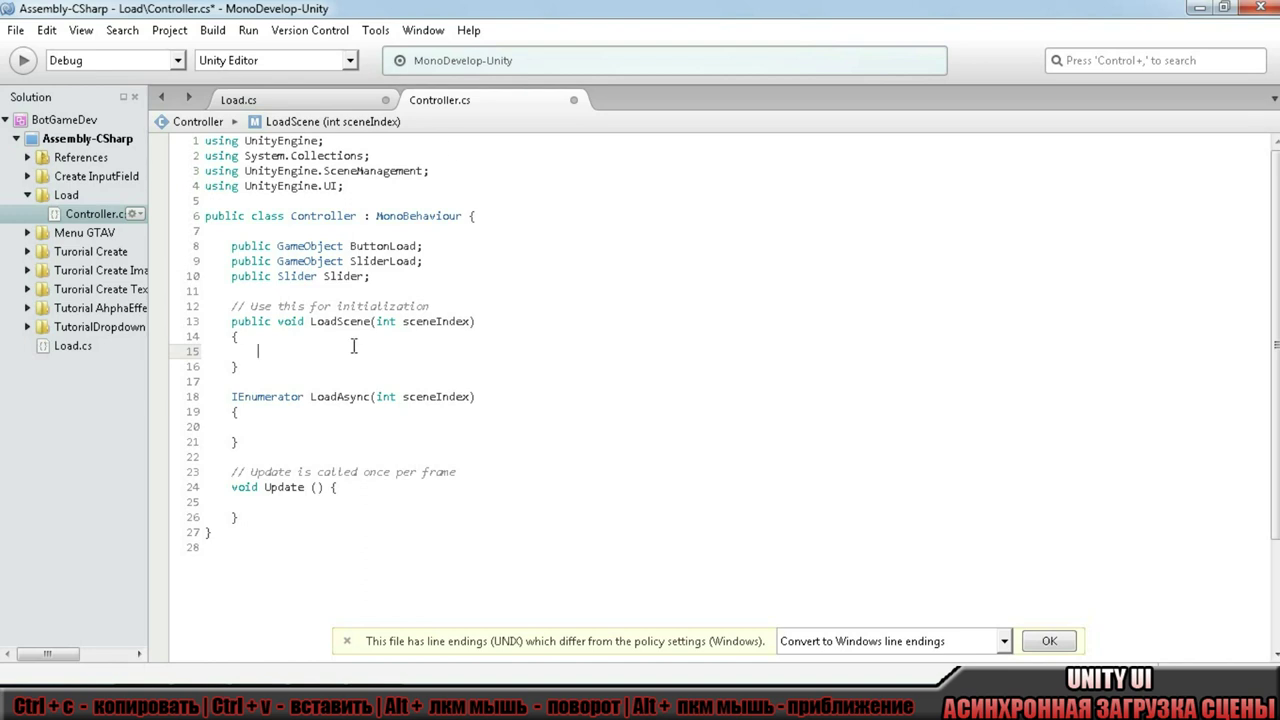
# In LoadScene's body, write StartCoroutine(LoadAsync(sceneIndex));.
pyautogui.write('S')
pyautogui.write('tar')
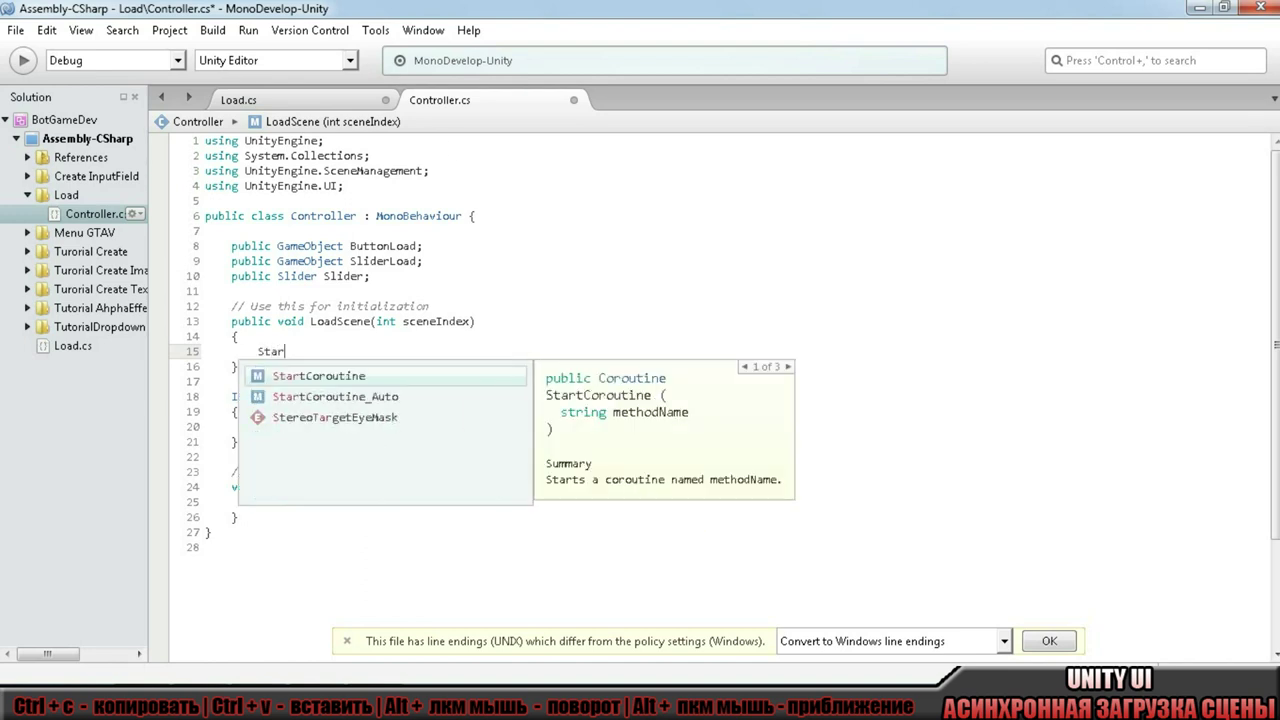
pyautogui.press('Return')
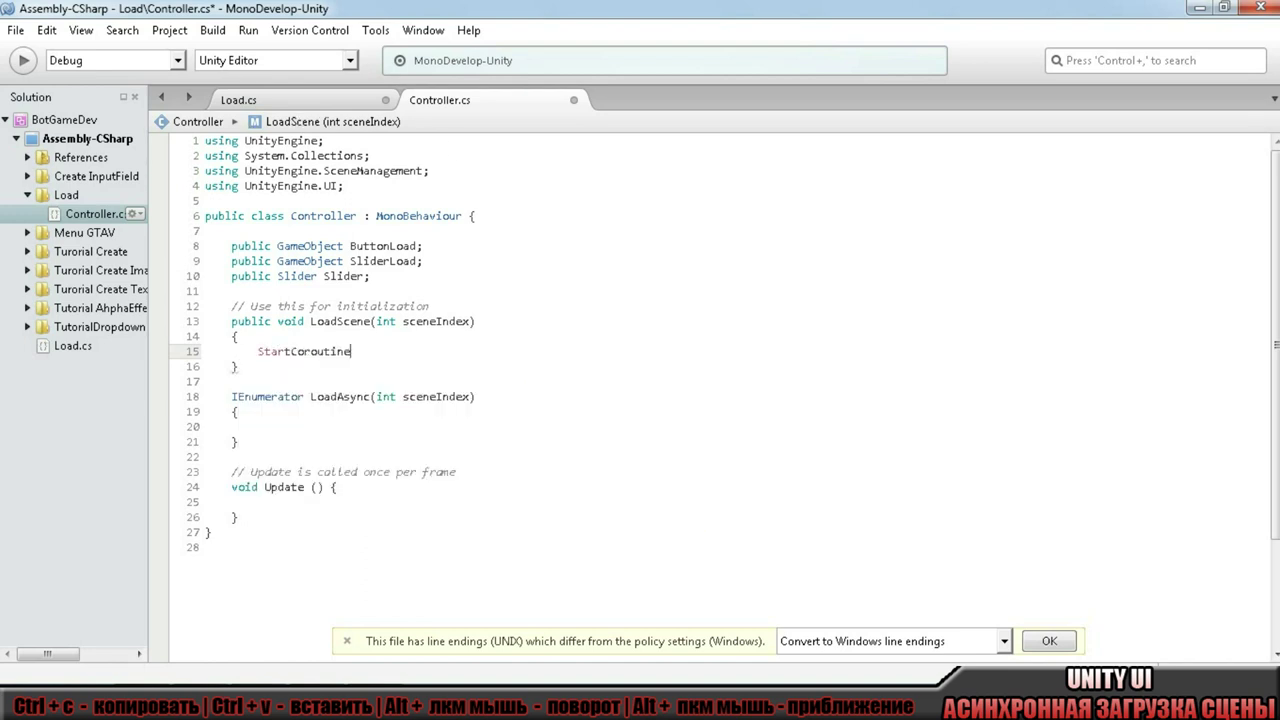
pyautogui.write('(')
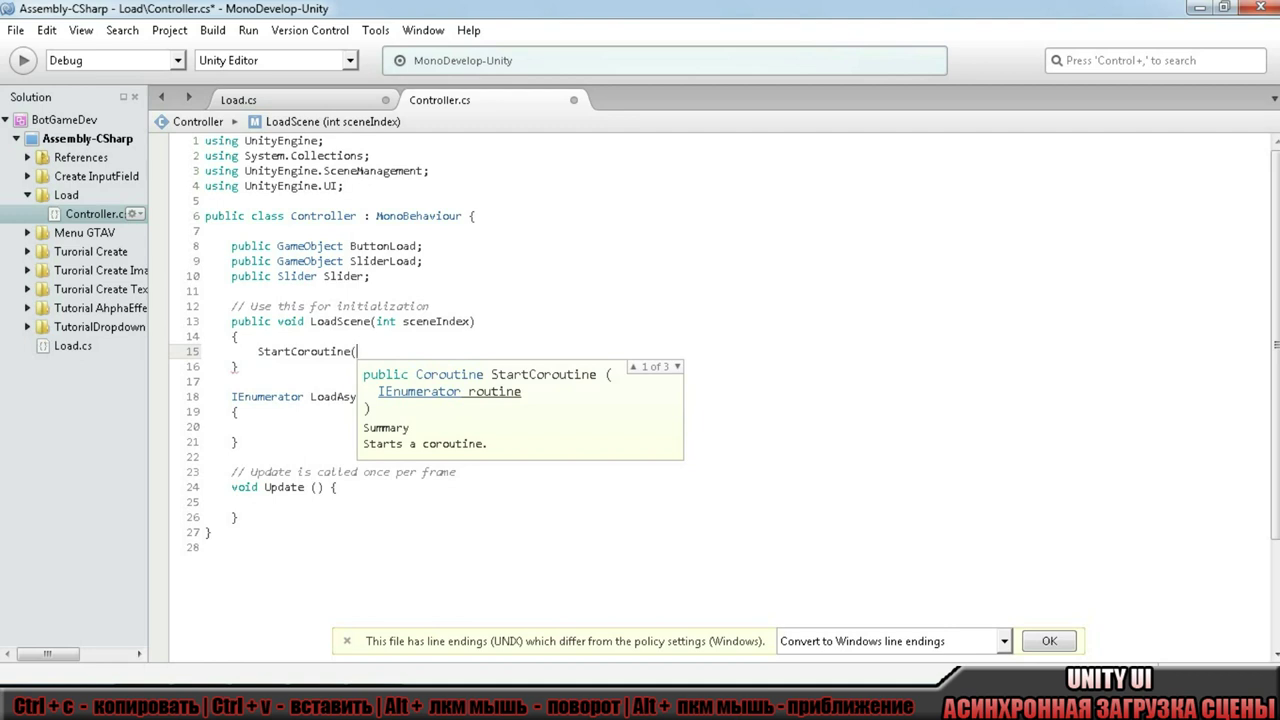
pyautogui.write('Load')
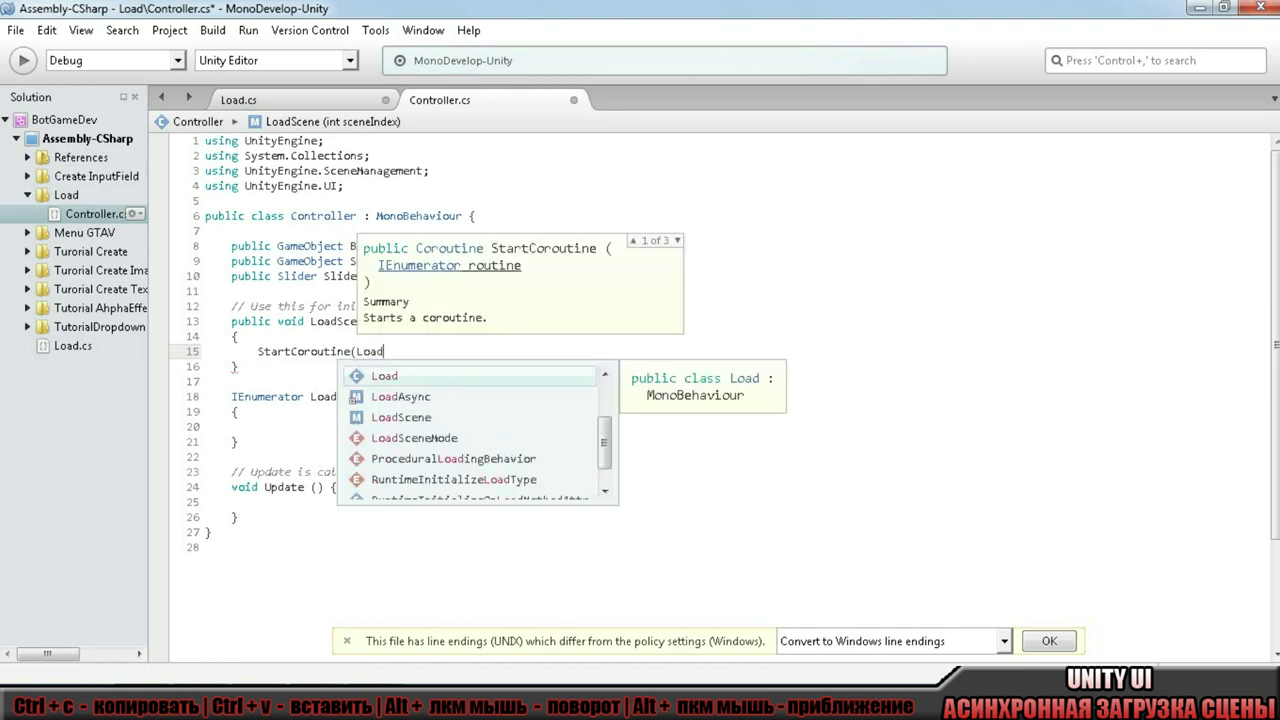
pyautogui.press('Down')
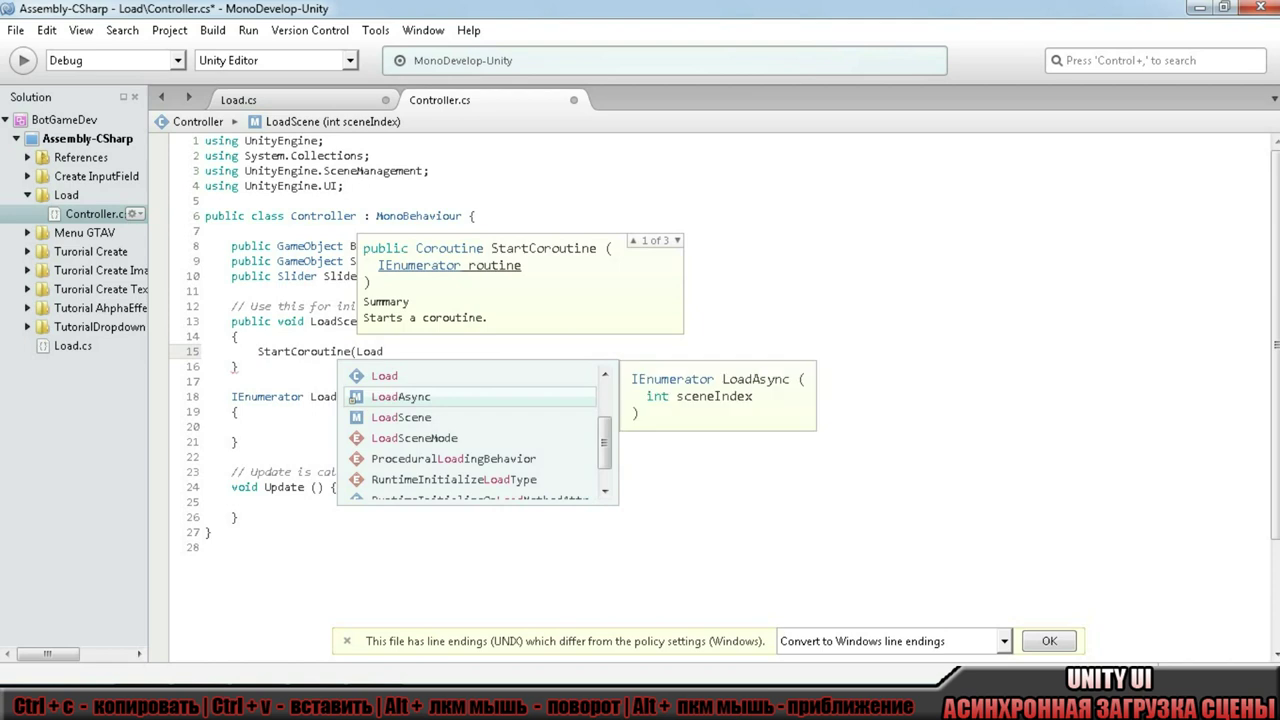
pyautogui.press('Return')
pyautogui.write('(')
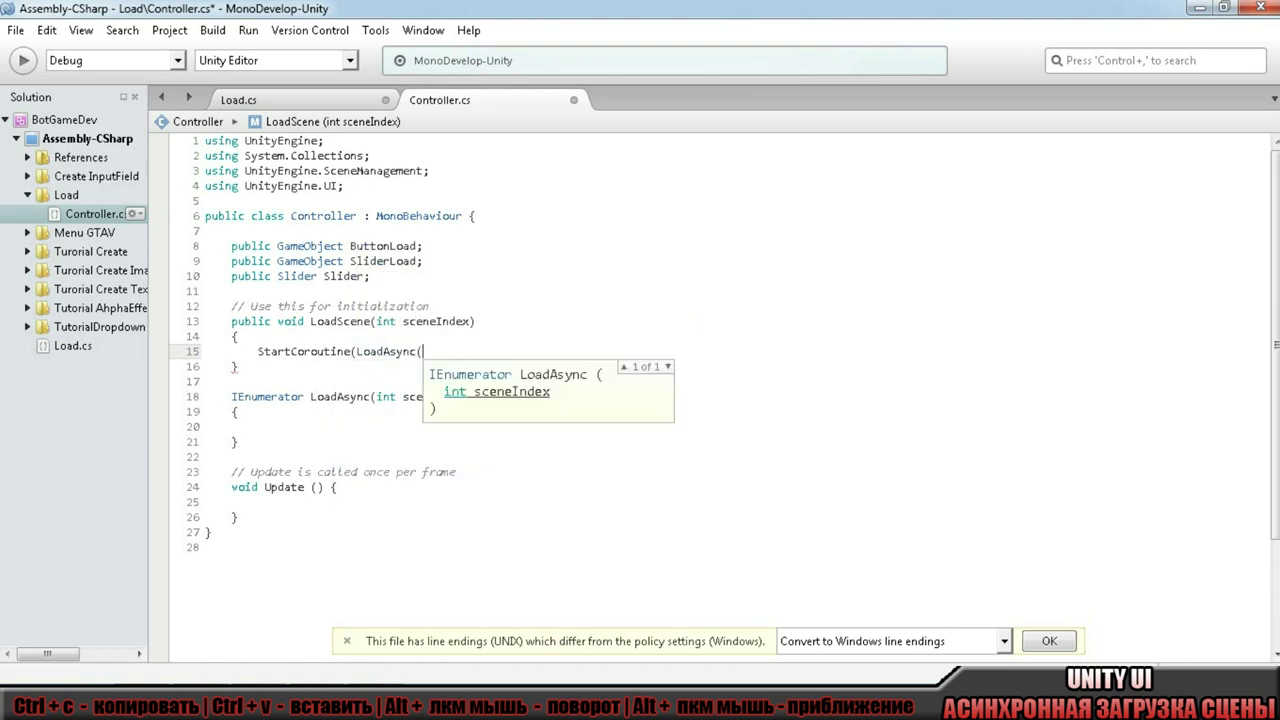
pyautogui.write('sc')
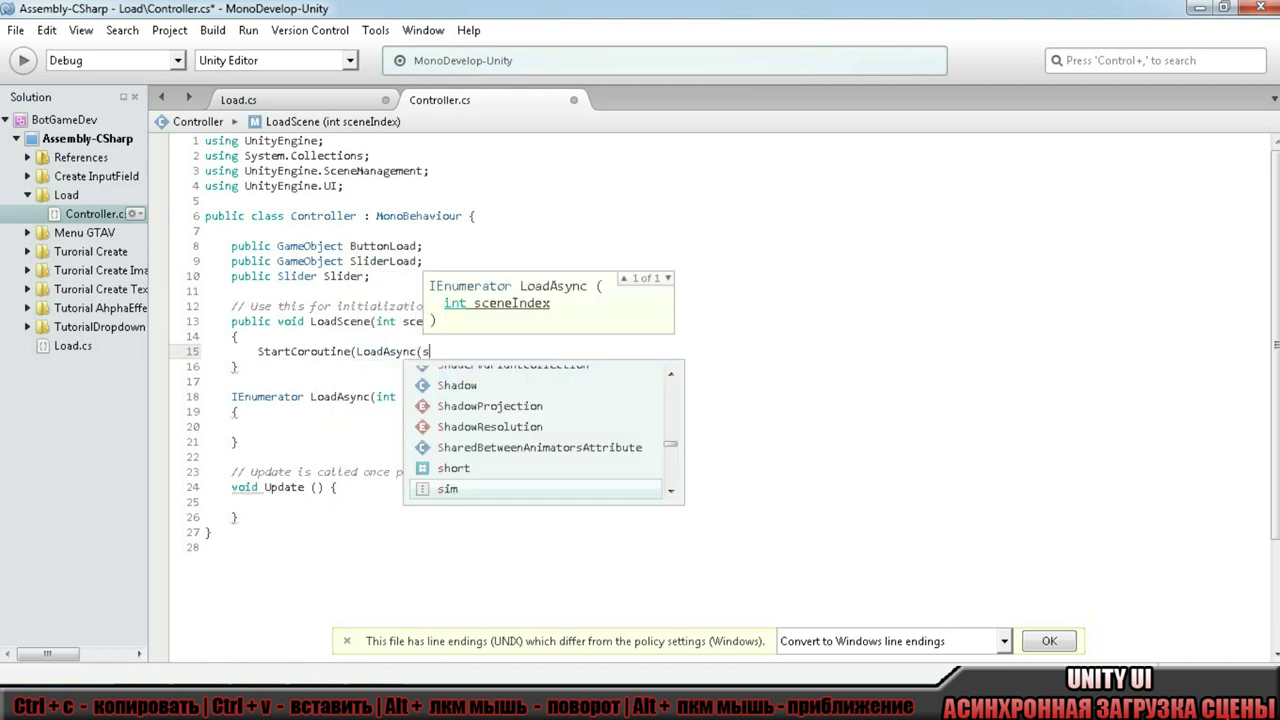
pyautogui.press('Return')
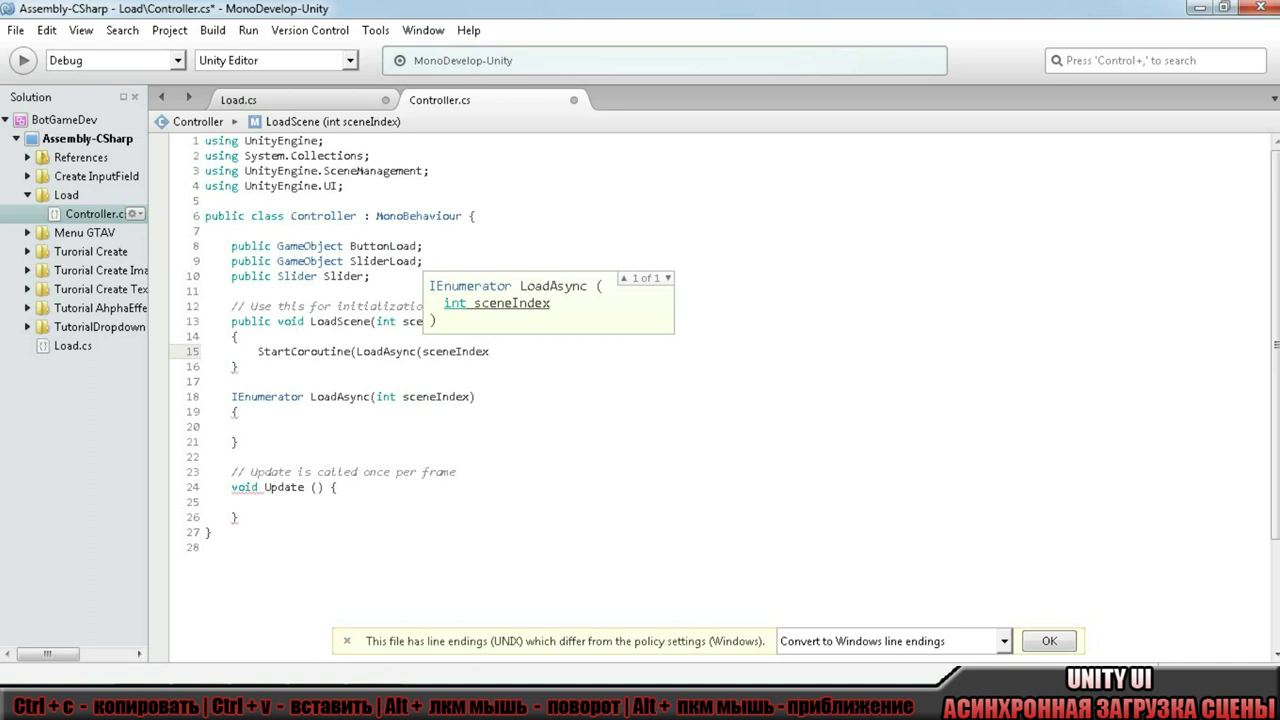
pyautogui.write('))')
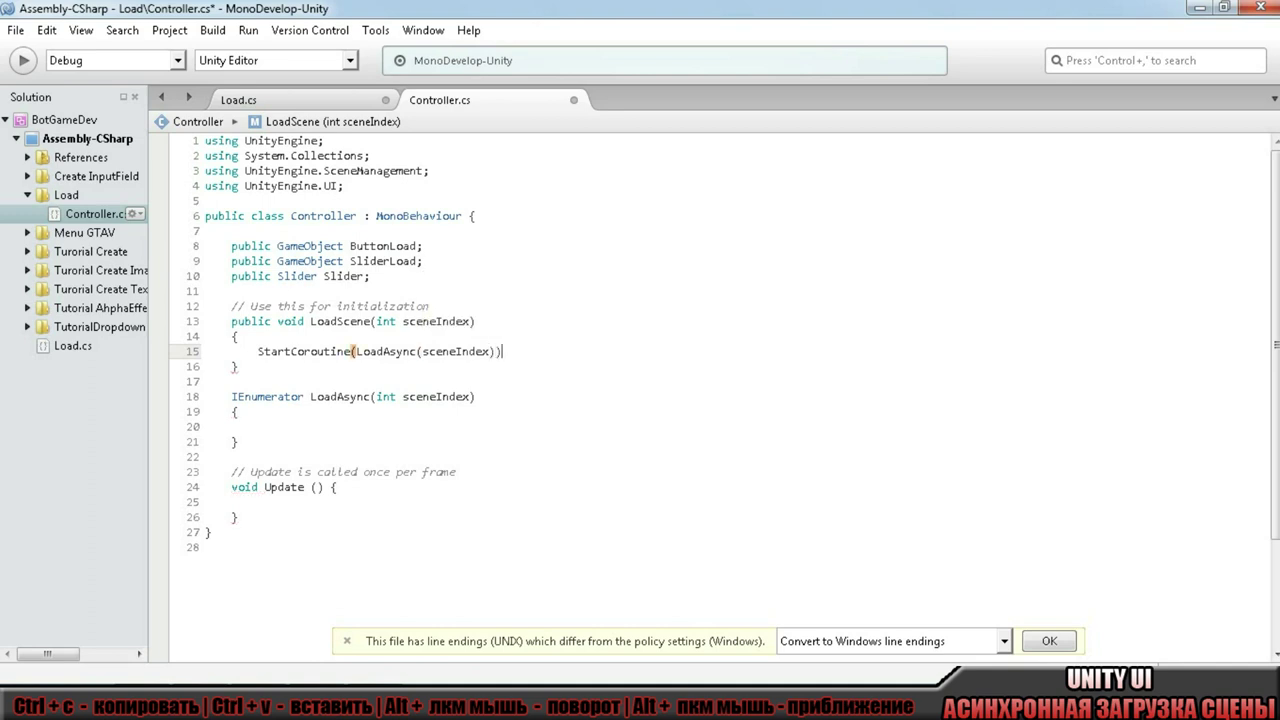
pyautogui.write(';')
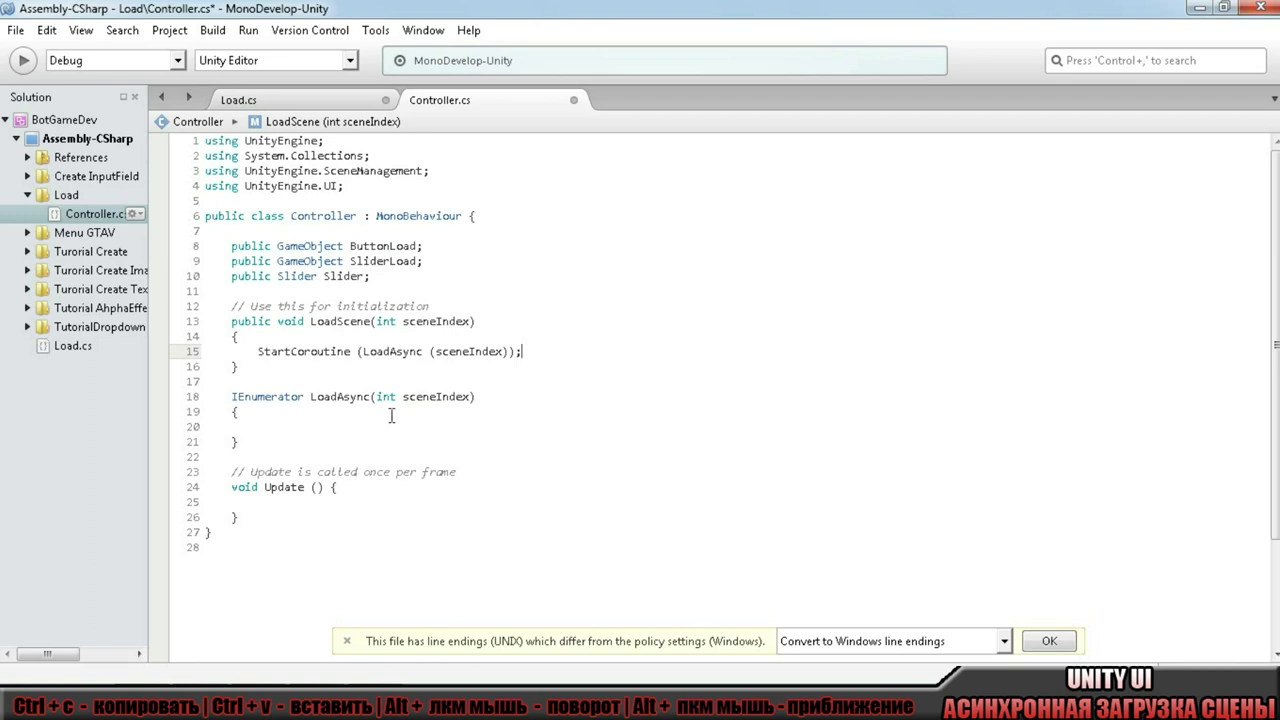
pyautogui.click(285, 424)
pyautogui.click(285, 424)
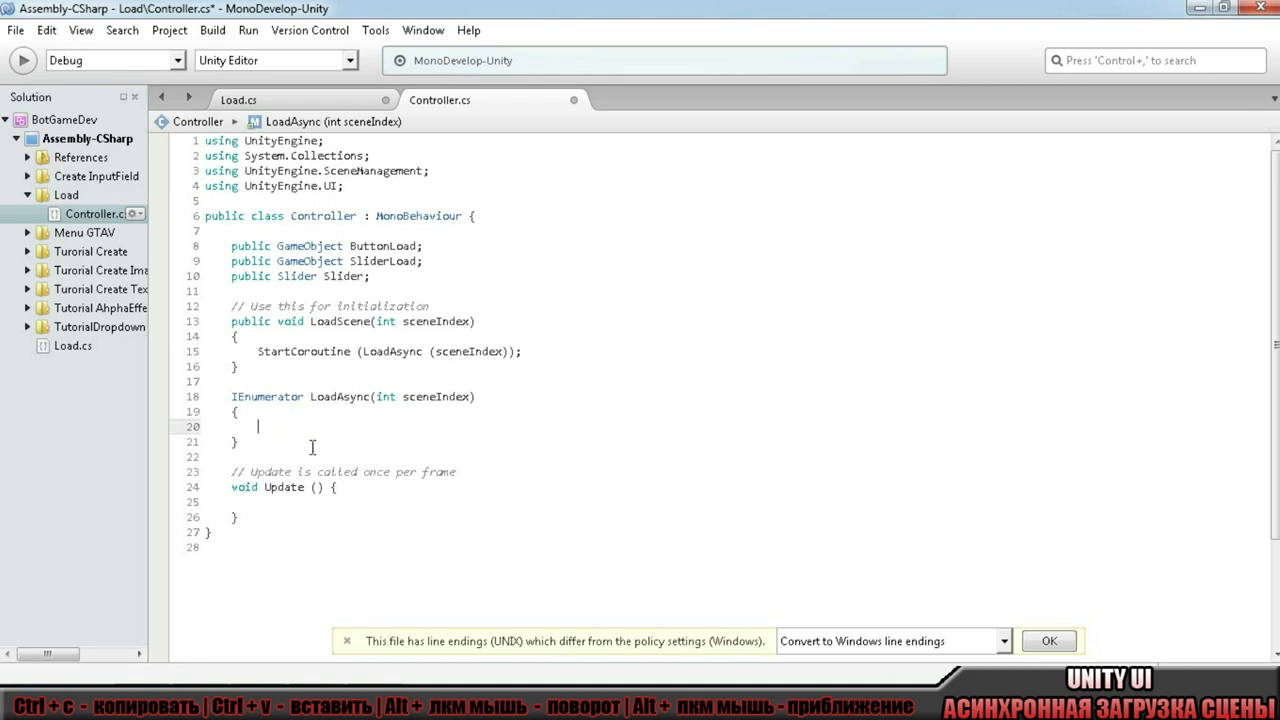
# In LoadAsync, write AsyncOperation operation = SceneManager.LoadSceneAsync(sceneIndex).
pyautogui.write('A')
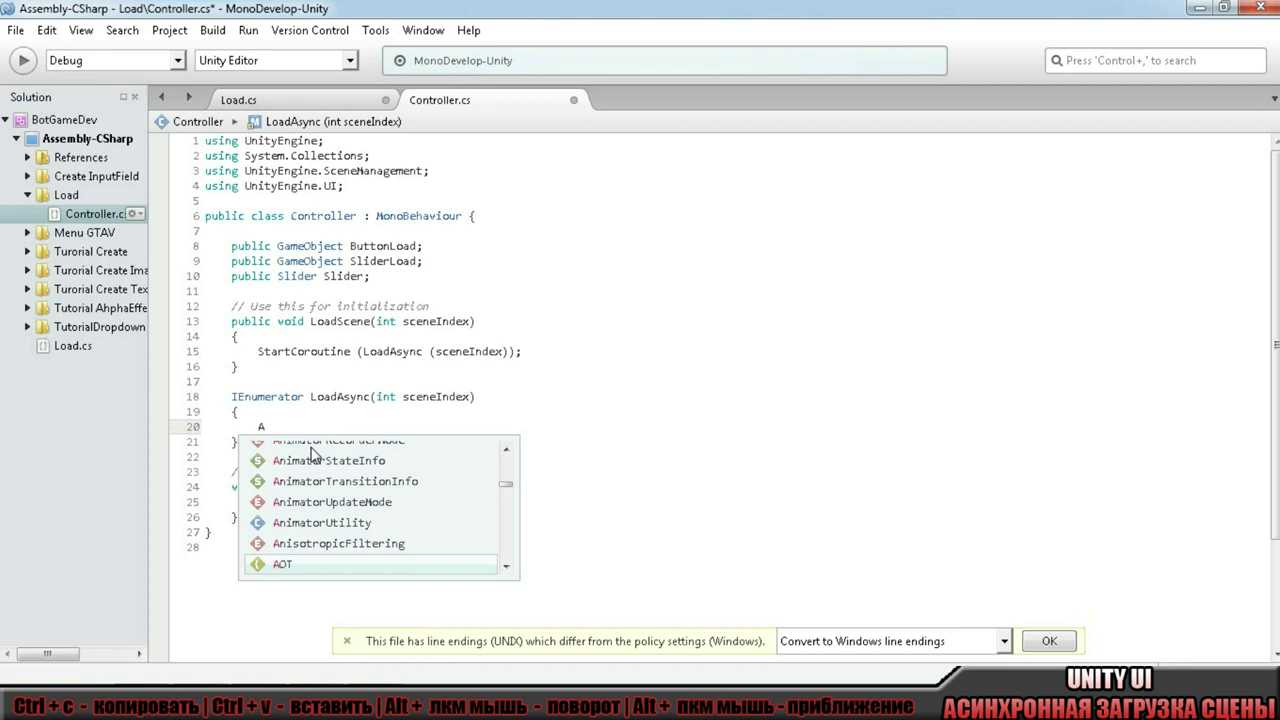
pyautogui.write('syn')
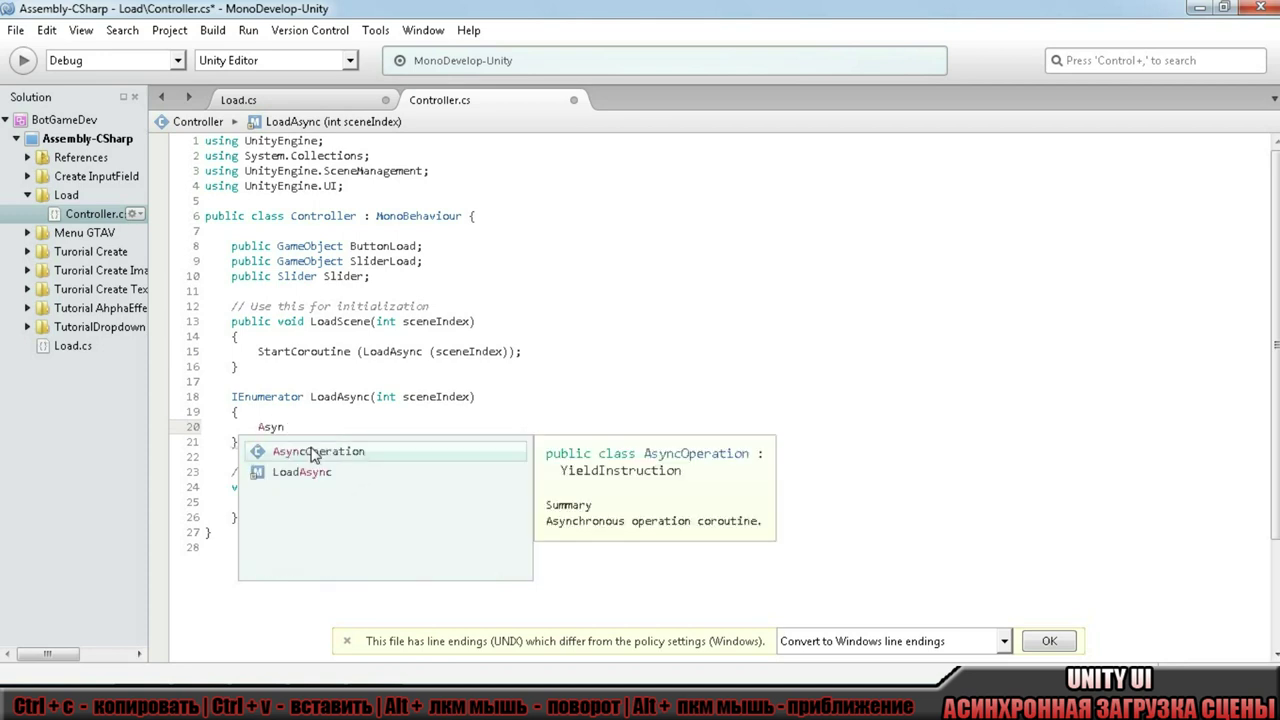
pyautogui.click(365, 451)
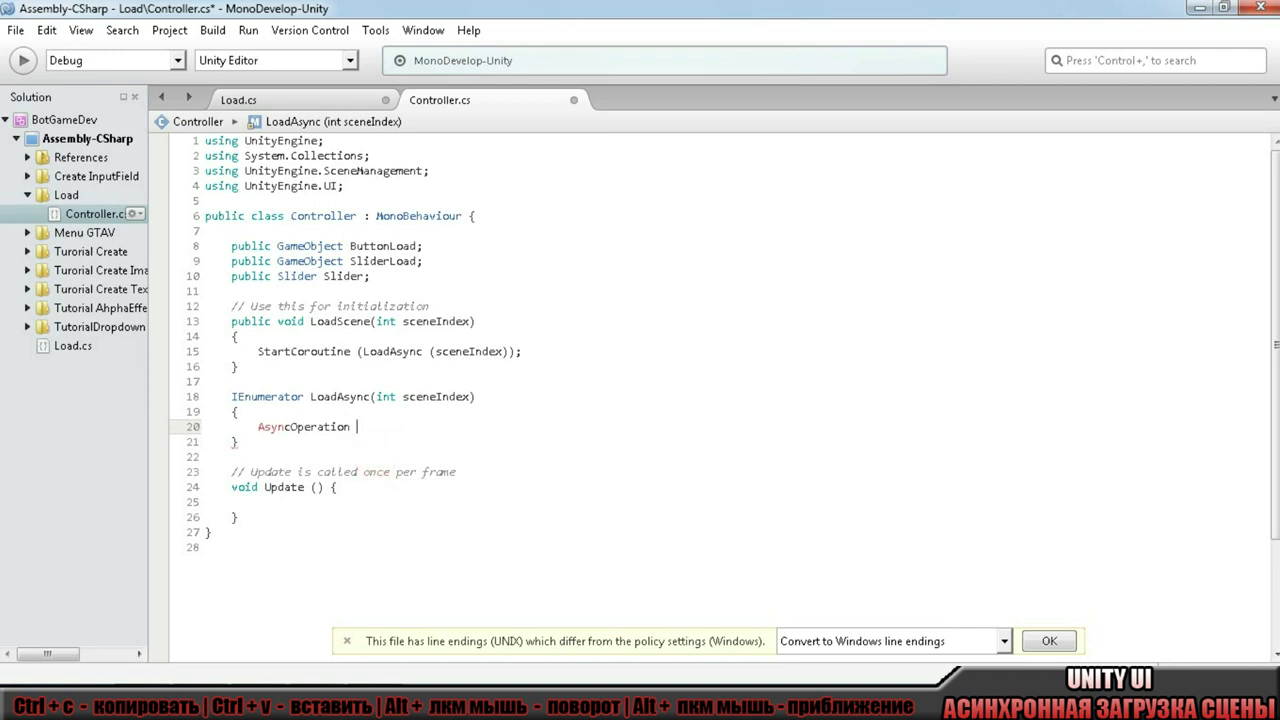
pyautogui.write('operation')
pyautogui.write(' = ')
pyautogui.write('sc')
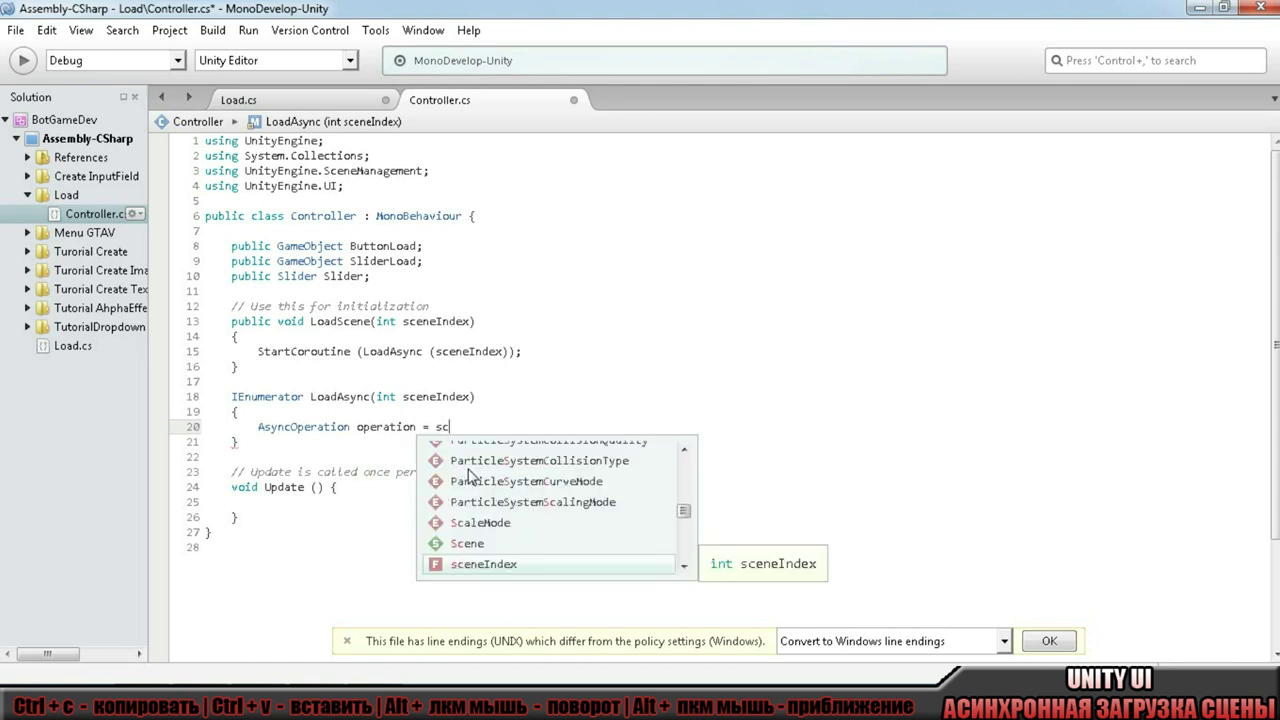
pyautogui.write('e')
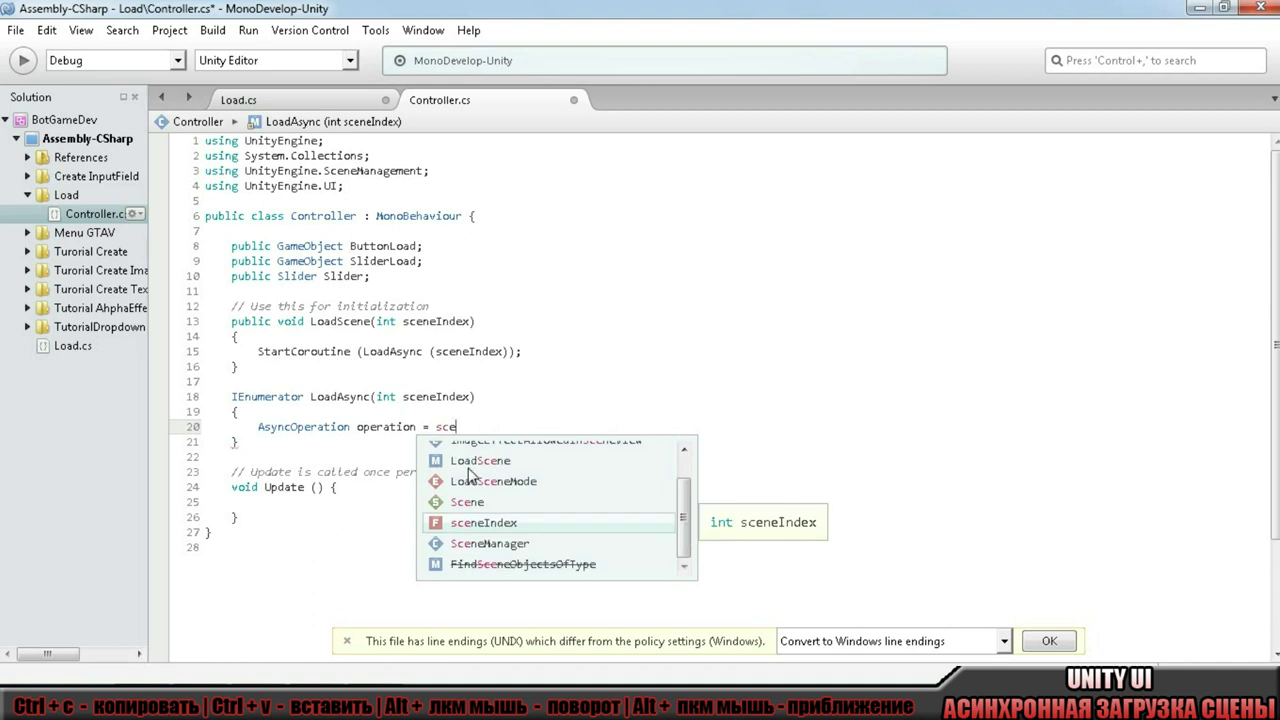
pyautogui.doubleClick(540, 543)
pyautogui.write('.')
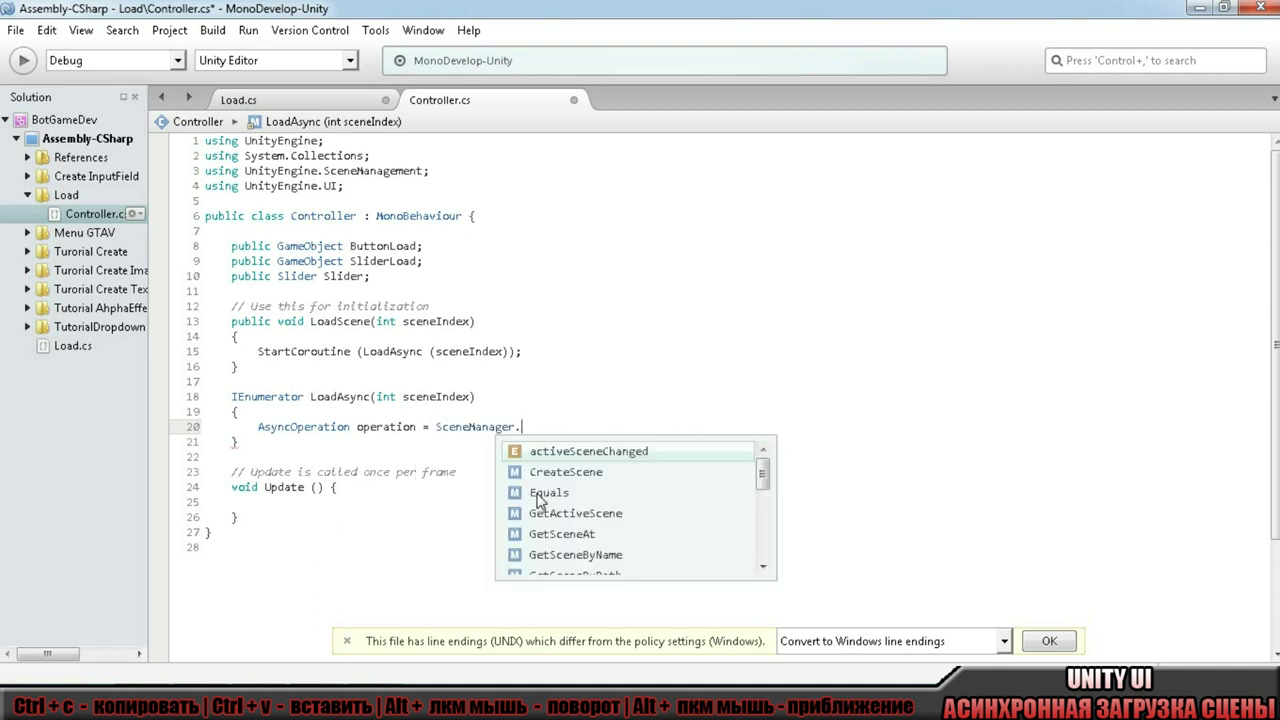
pyautogui.write('l')
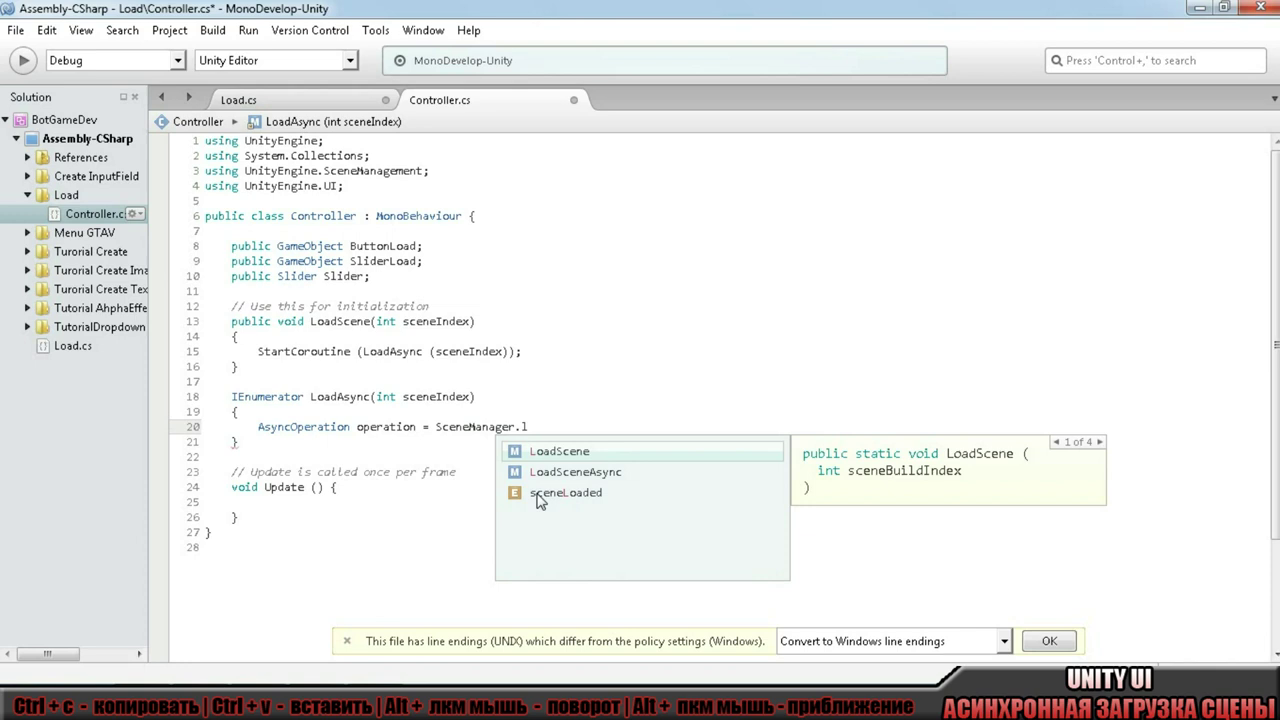
pyautogui.doubleClick(594, 472)
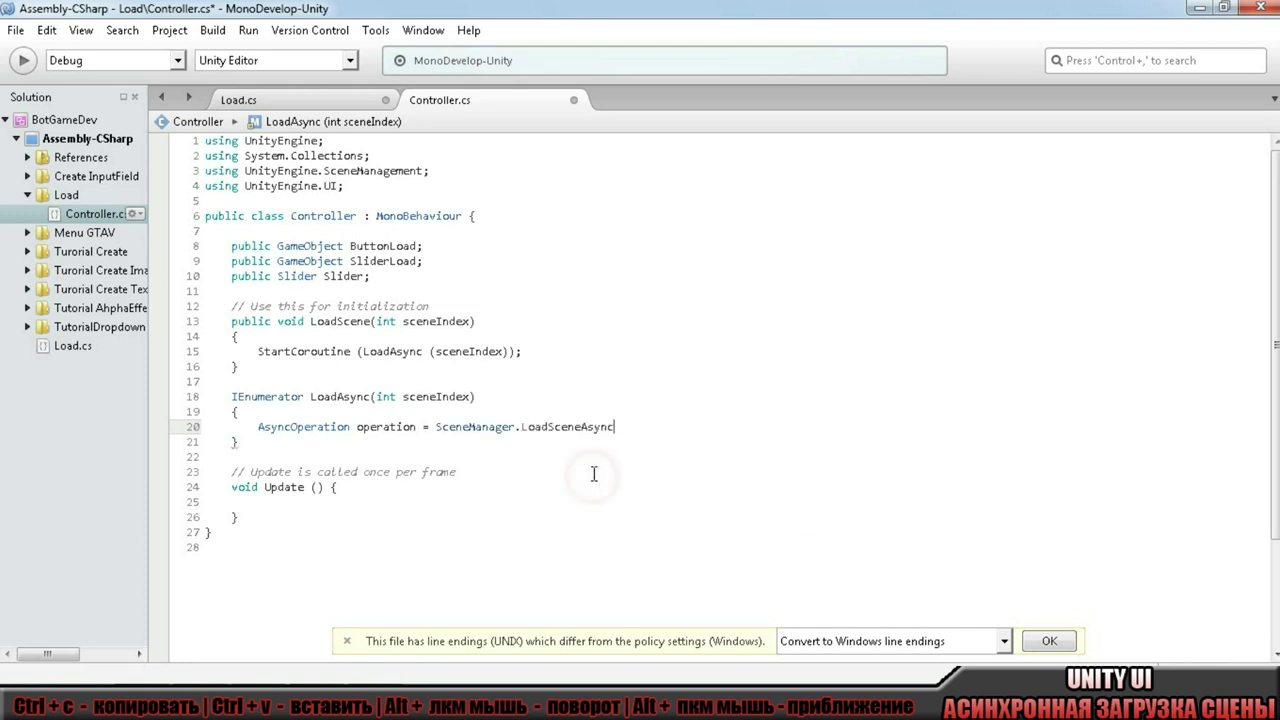
pyautogui.write('(')
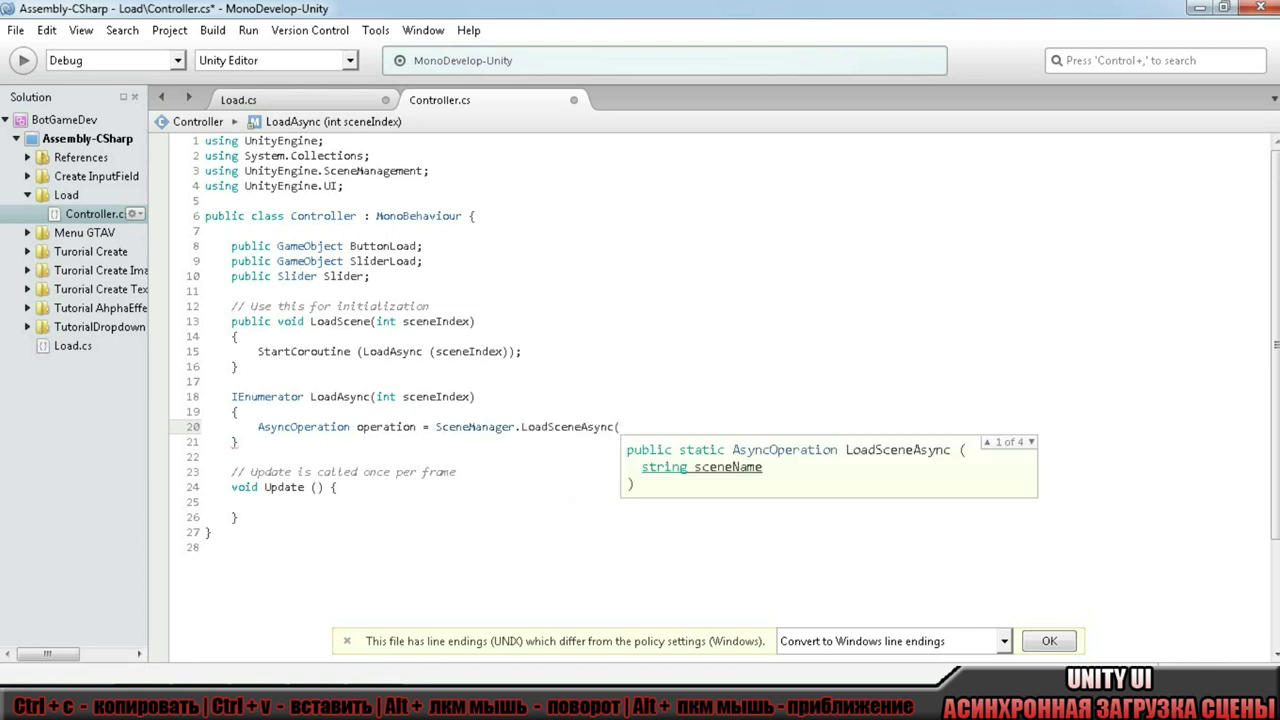
pyautogui.write('sc')
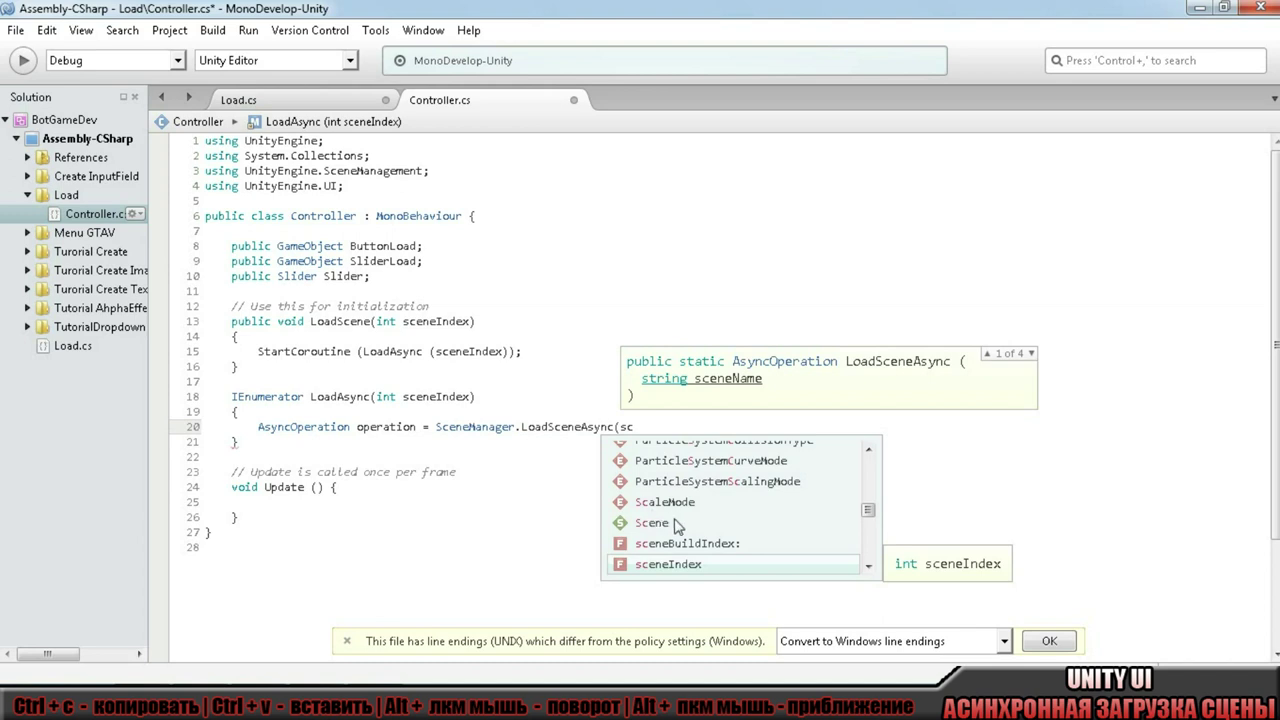
pyautogui.doubleClick(681, 563)
pyautogui.write(')')
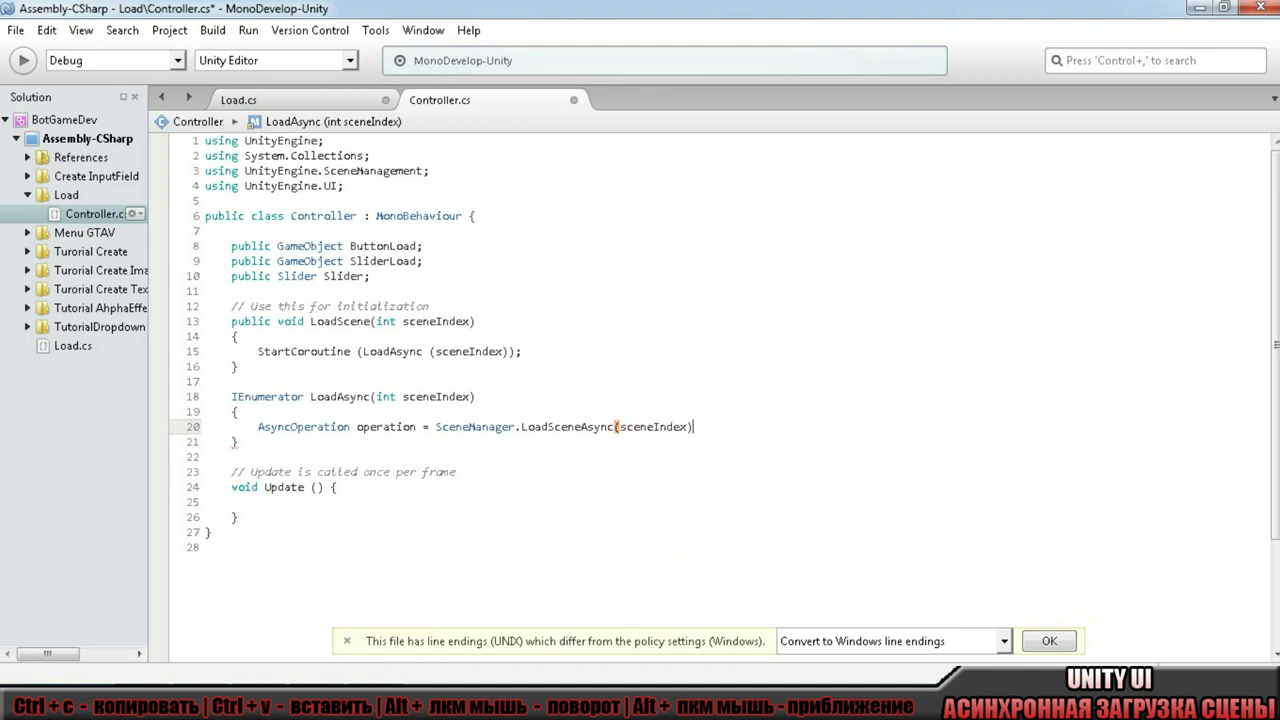
pyautogui.write(';')
# Add ButtonLoad.SetActive(false); below the load call.
pyautogui.press('Return')
pyautogui.write('b')
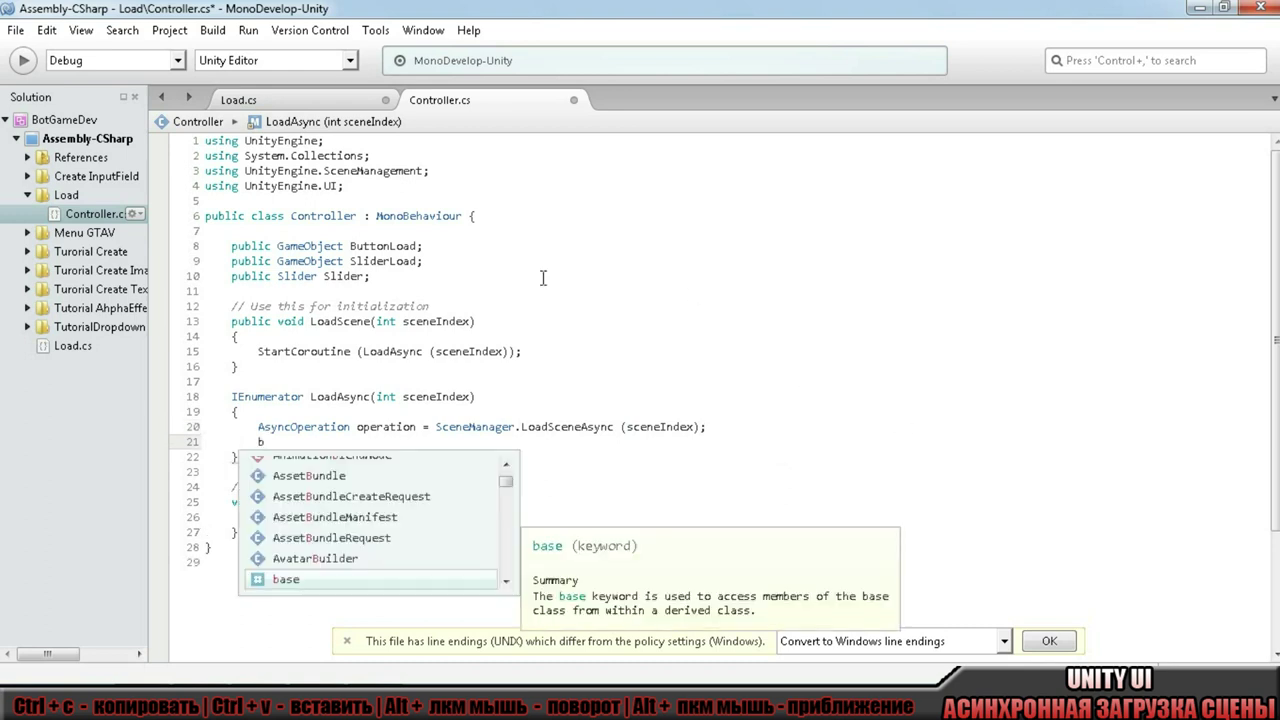
pyautogui.press('BackSpace')
pyautogui.doubleClick(405, 246)
pyautogui.hotkey('ctrl', 'c')
pyautogui.click(310, 441)
pyautogui.hotkey('ctrl', 'v')
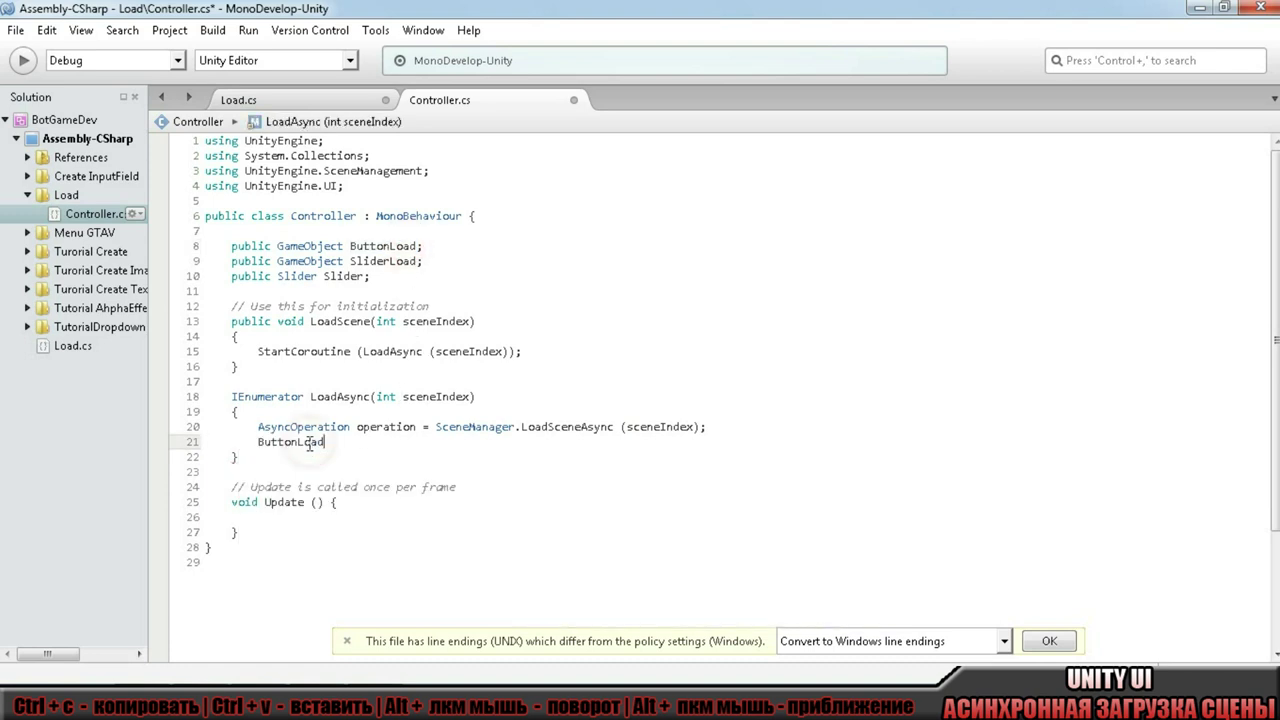
pyautogui.write('.se')
pyautogui.press('Return')
pyautogui.write('(false);')
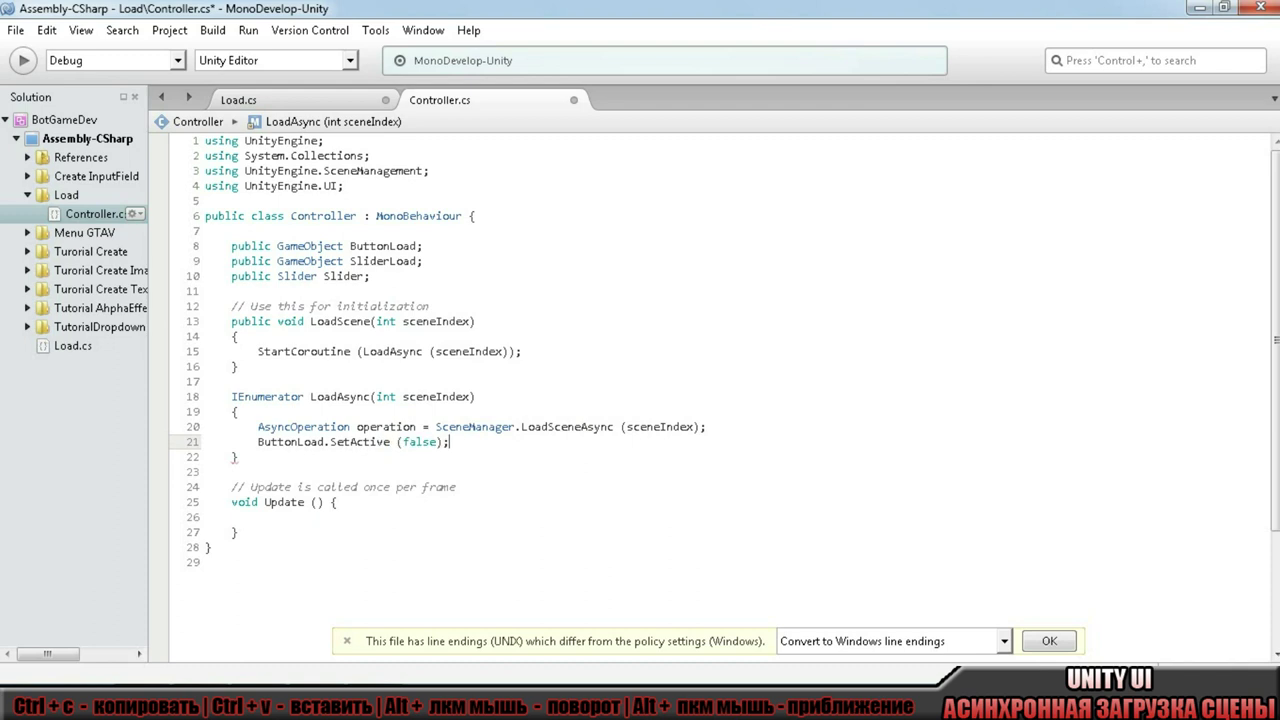
# Duplicate that line as SliderLoad.SetActive(true); and start a new line below.
pyautogui.hotkey('shift', 'Home')
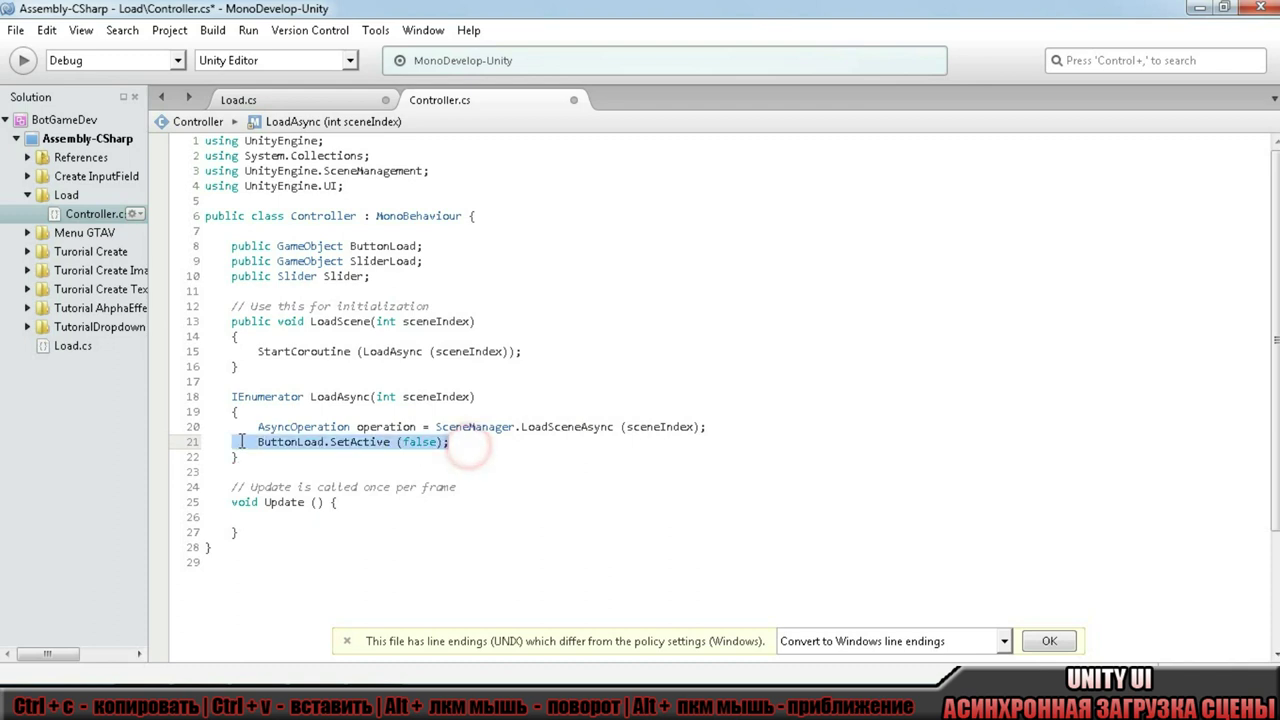
pyautogui.hotkey('ctrl', 'c')
pyautogui.click(460, 441)
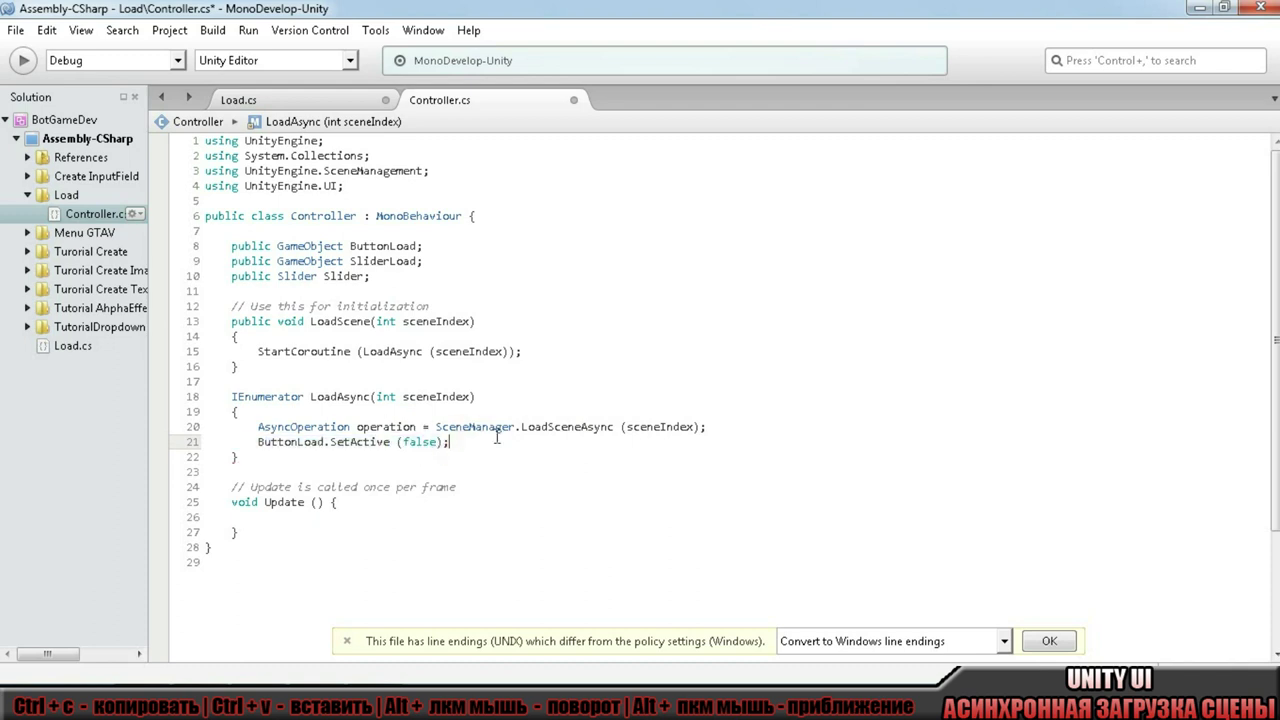
pyautogui.press('Return')
pyautogui.hotkey('ctrl', 'v')
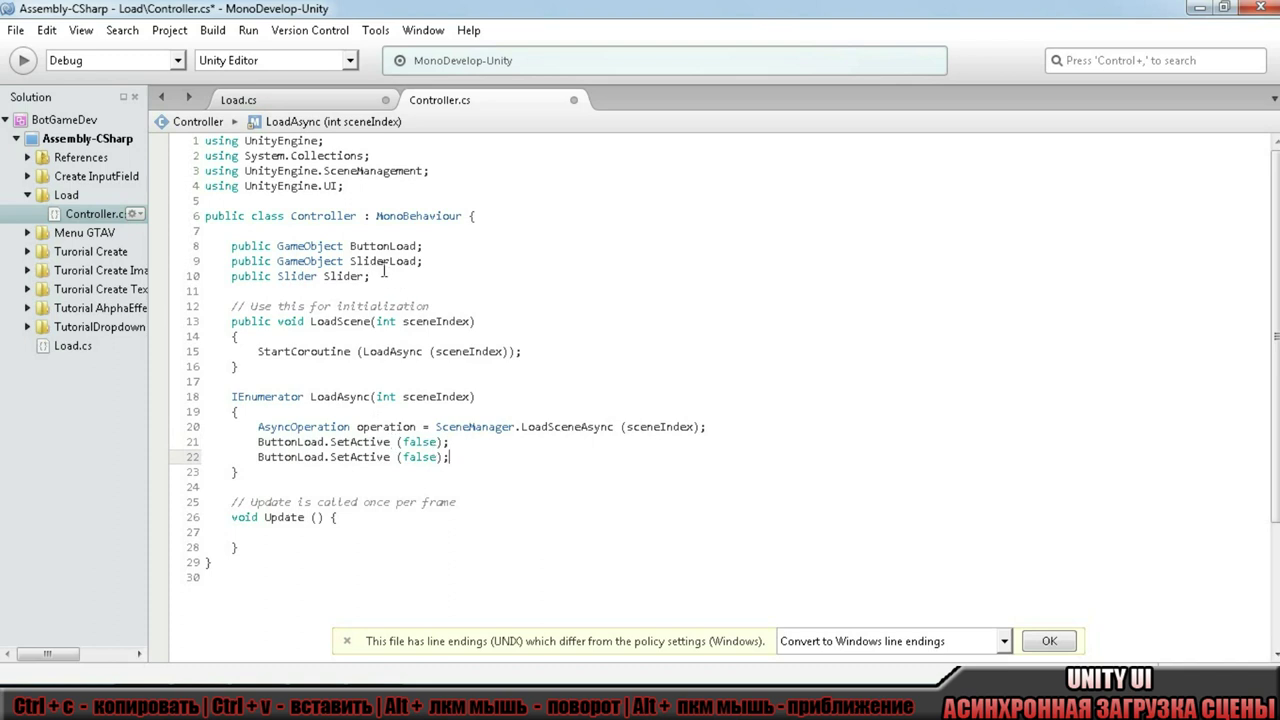
pyautogui.doubleClick(381, 261)
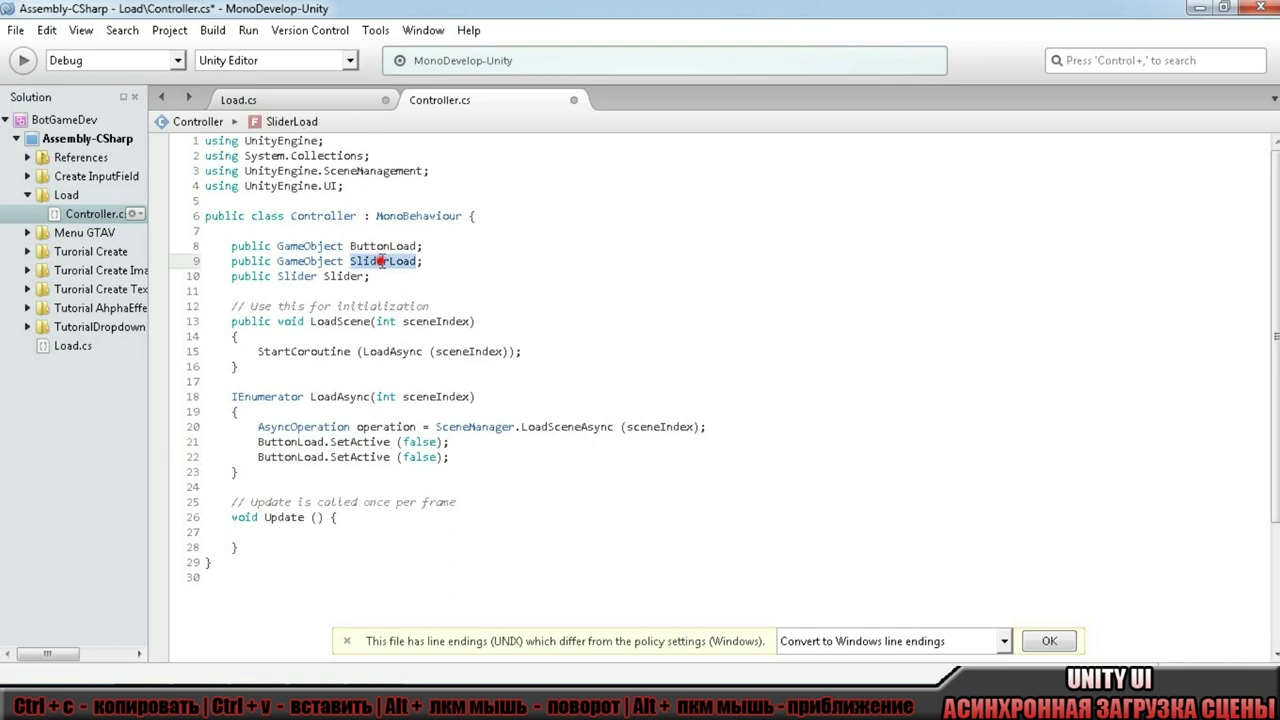
pyautogui.doubleClick(310, 458)
pyautogui.hotkey('ctrl', 'v')
pyautogui.doubleClick(420, 457)
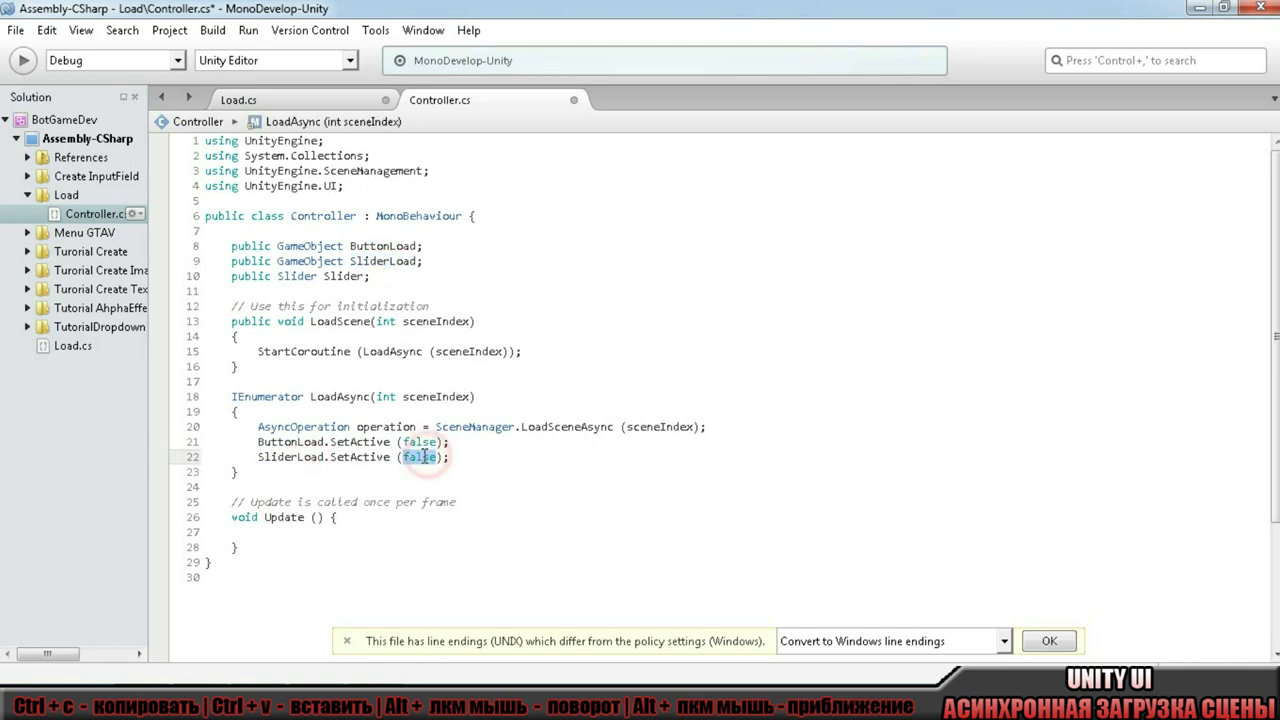
pyautogui.write('true')
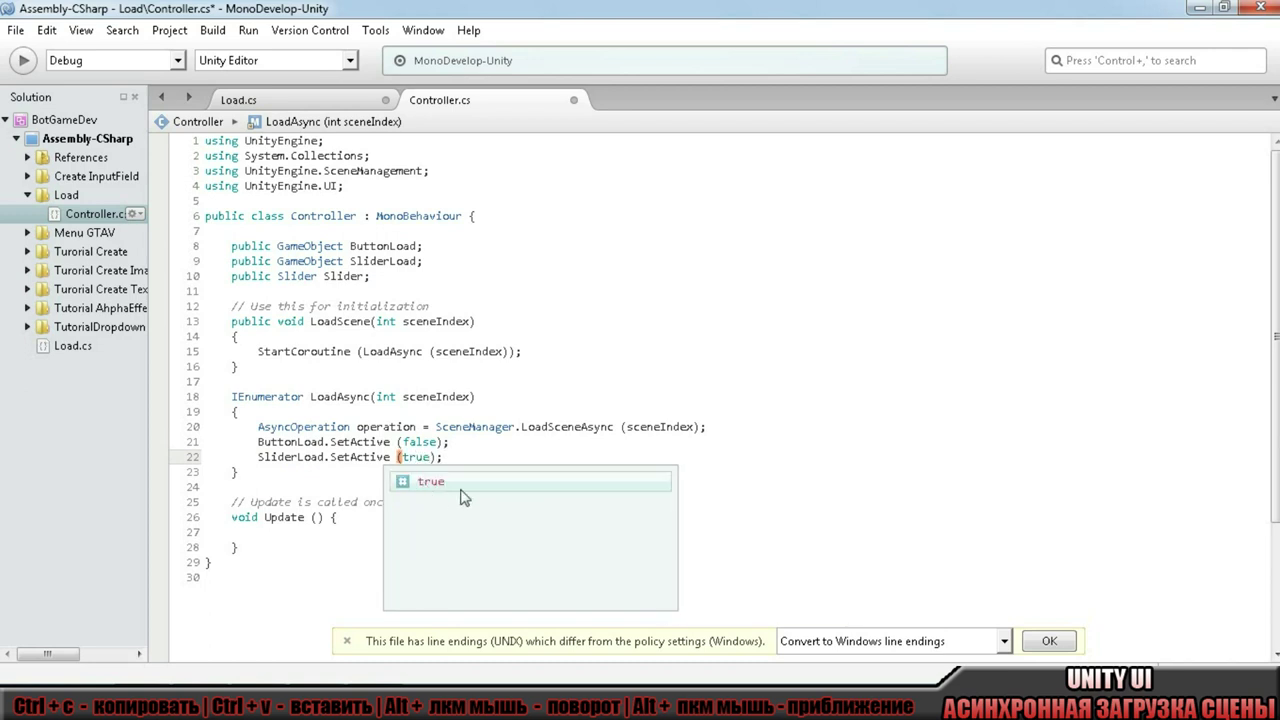
pyautogui.click(462, 484)
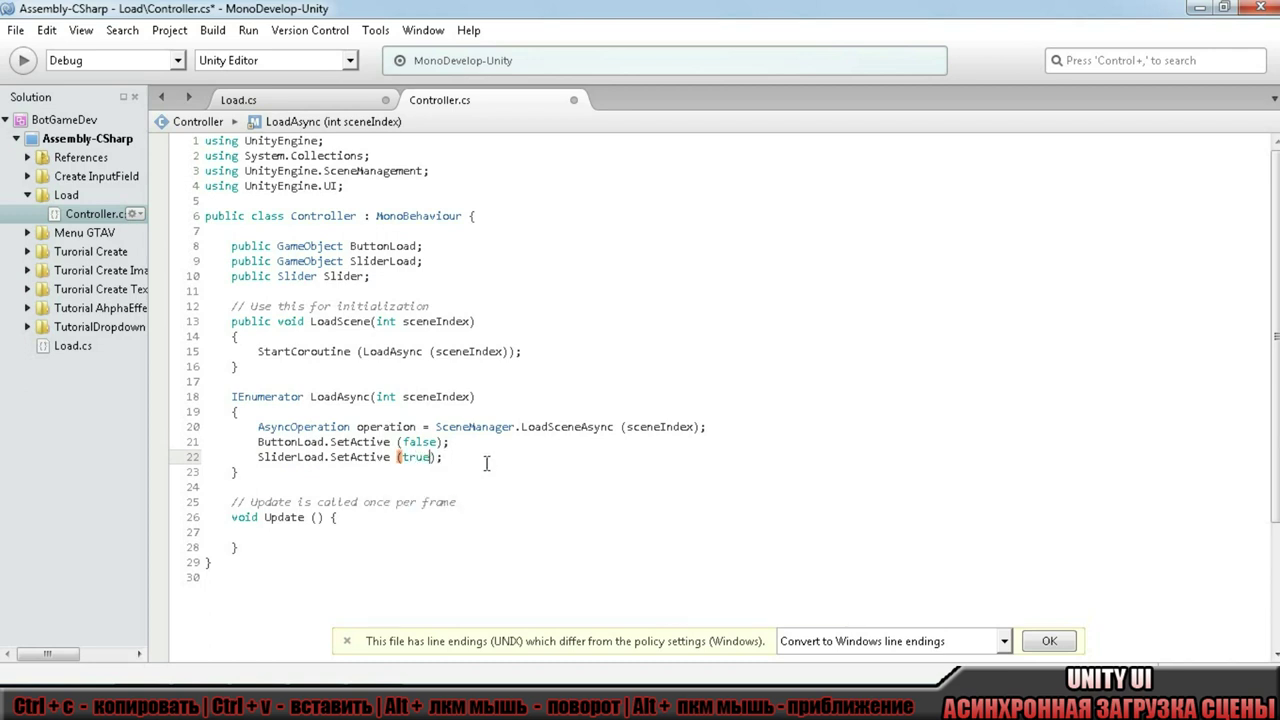
pyautogui.click(540, 457)
pyautogui.press('Return')
# Write a while (!operation.isDone) loop in LoadAsync with an empty braced body.
pyautogui.write('while')
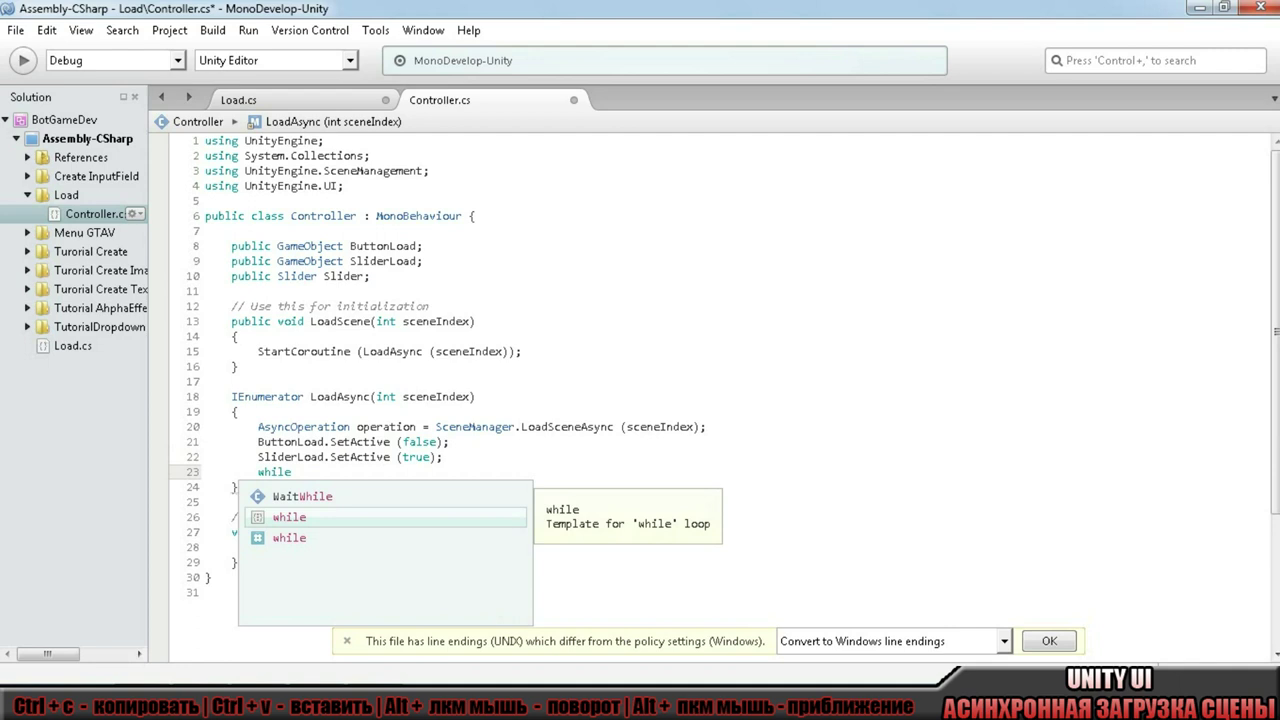
pyautogui.write('(l')
pyautogui.write('op')
pyautogui.press('Return')
pyautogui.write('.isDone)')
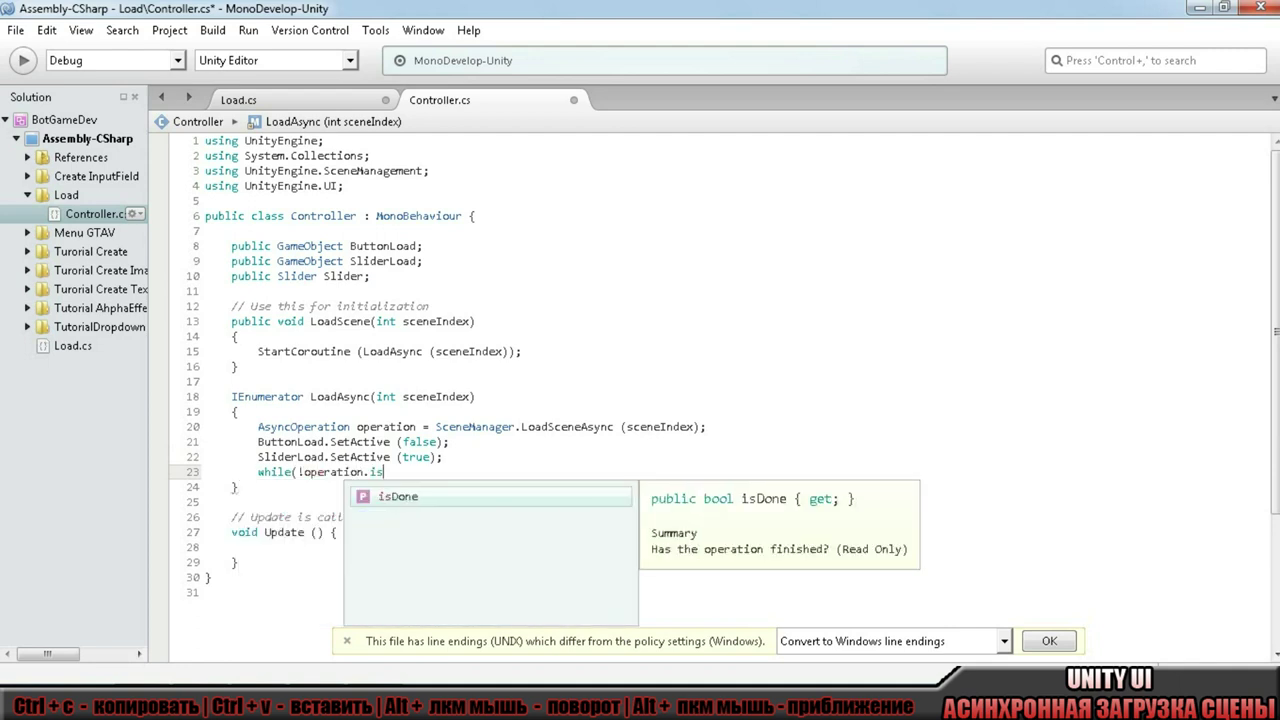
pyautogui.press('Return')
pyautogui.write(')')
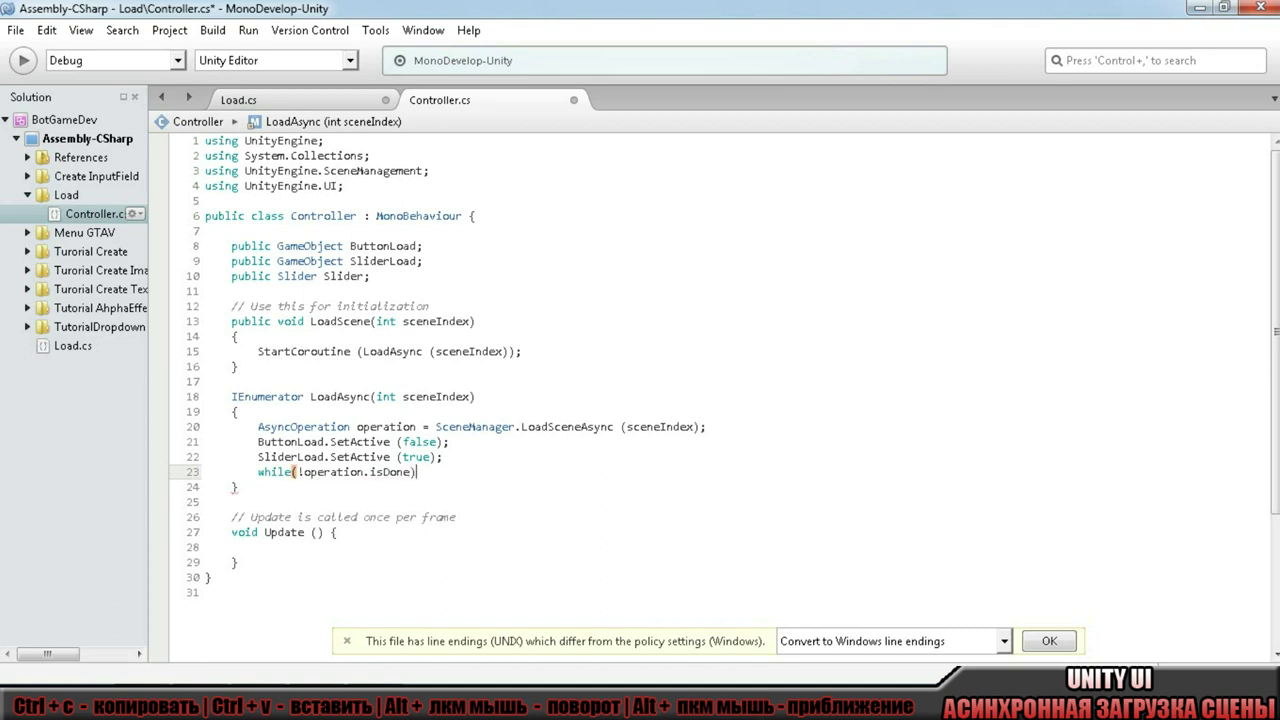
pyautogui.press('Return')
pyautogui.press('Return')
pyautogui.press('BackSpace')
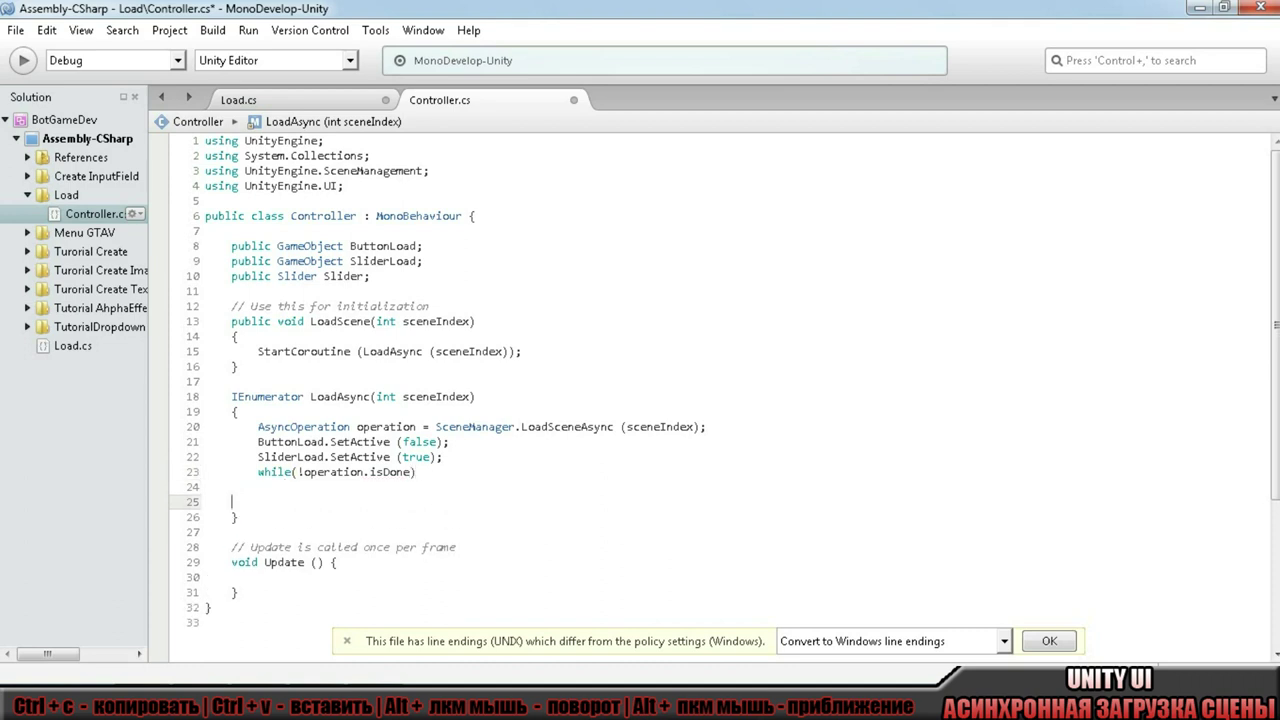
pyautogui.press('BackSpace')
pyautogui.press('BackSpace')
pyautogui.write('{')
pyautogui.press('Return')
pyautogui.write('}')
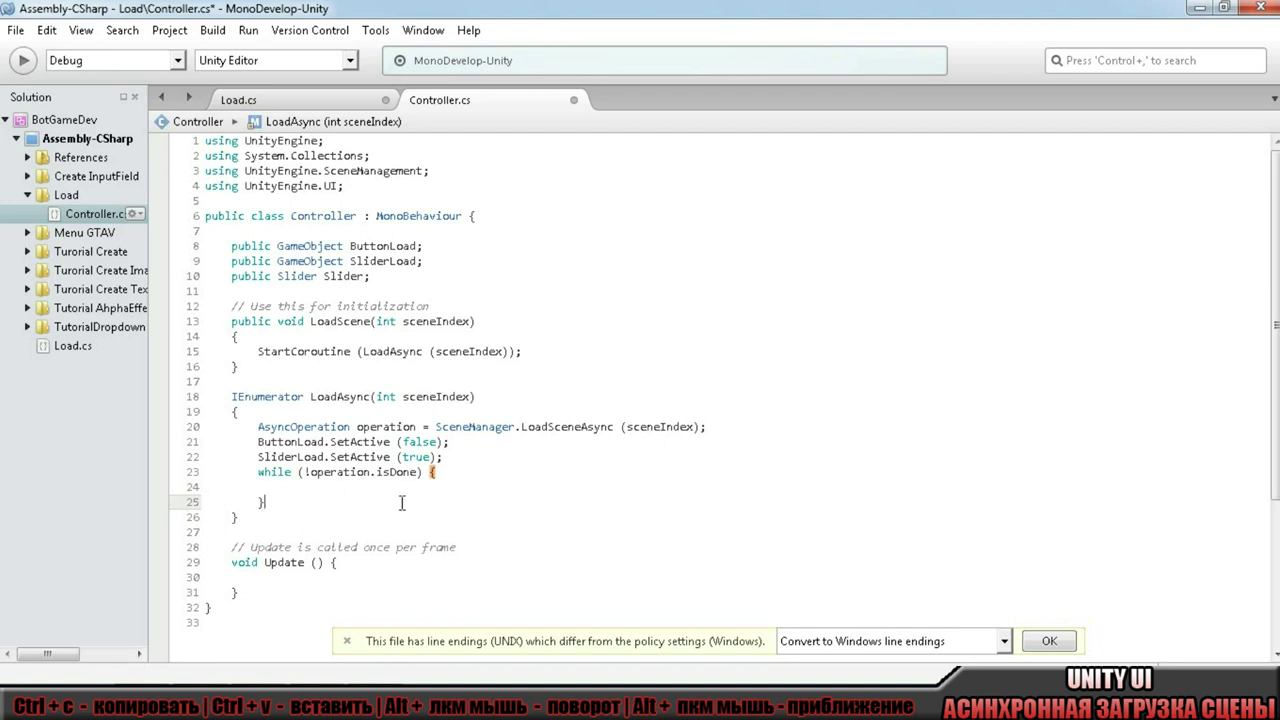
# Inside the loop, add float progress = Mathf.Clamp01 (operation.progress / .9f);.
pyautogui.click(372, 488)
pyautogui.write('float p')
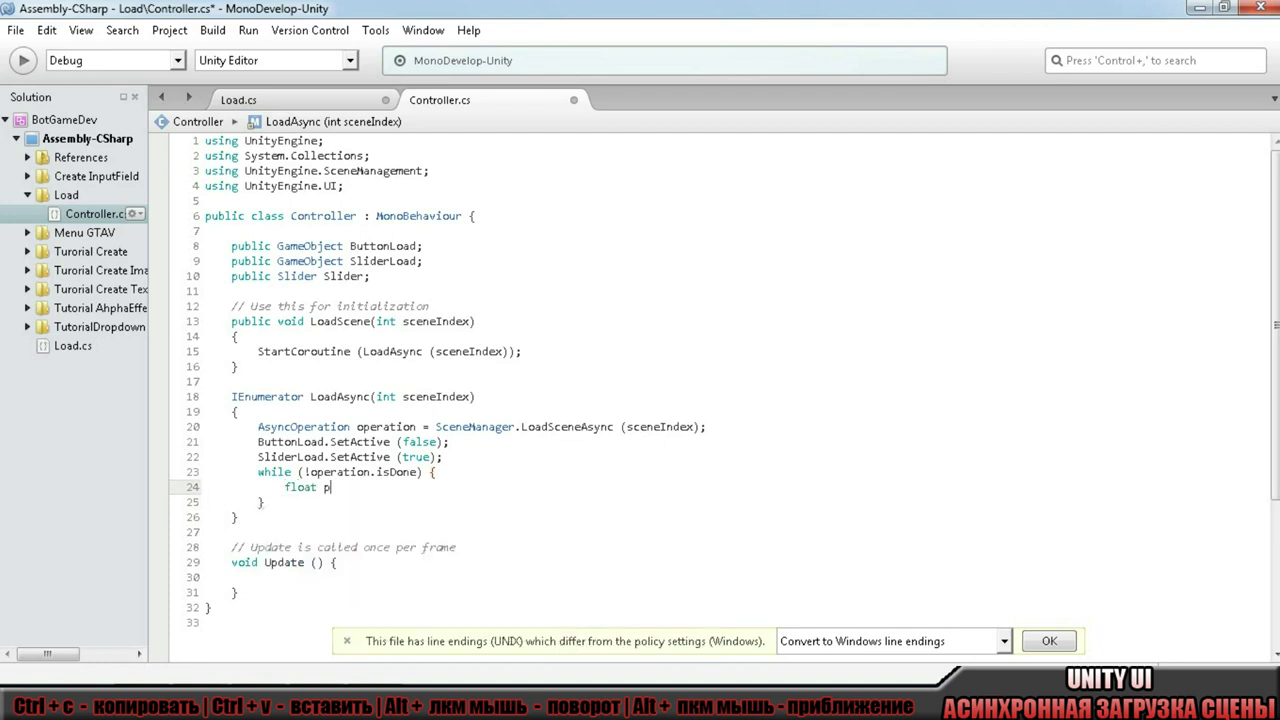
pyautogui.write('rogress=')
pyautogui.write('ma')
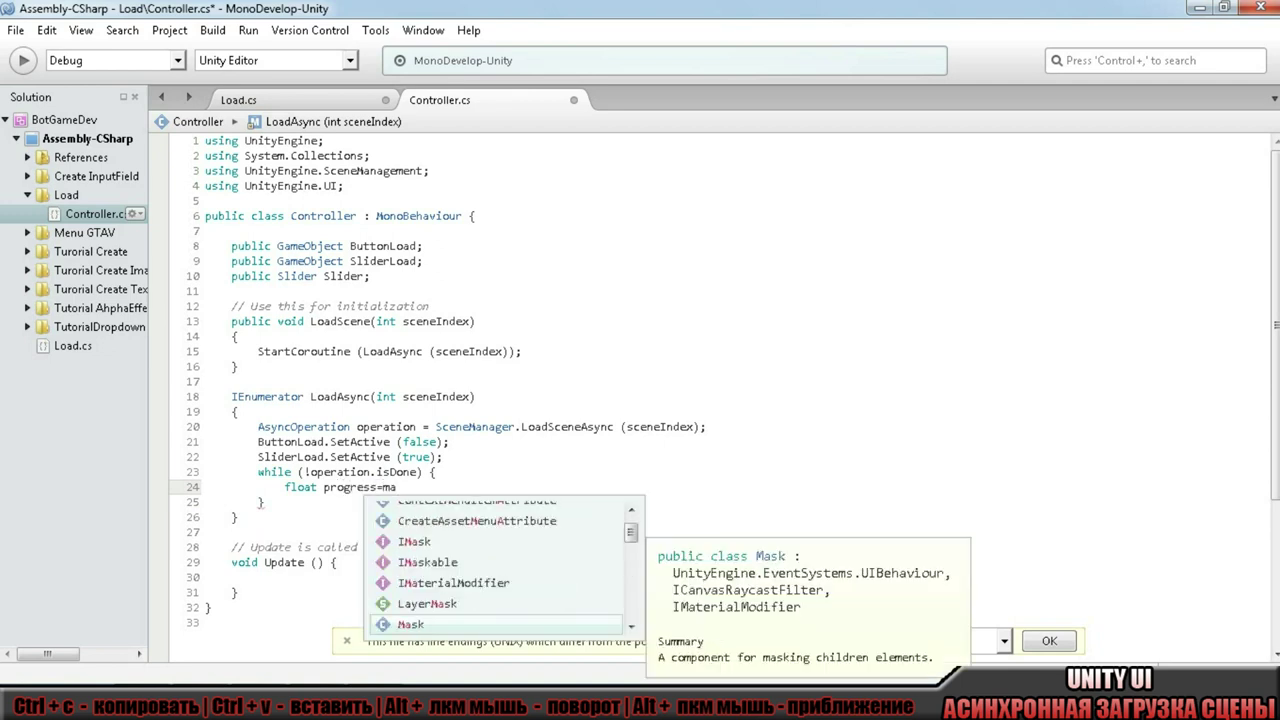
pyautogui.write('t')
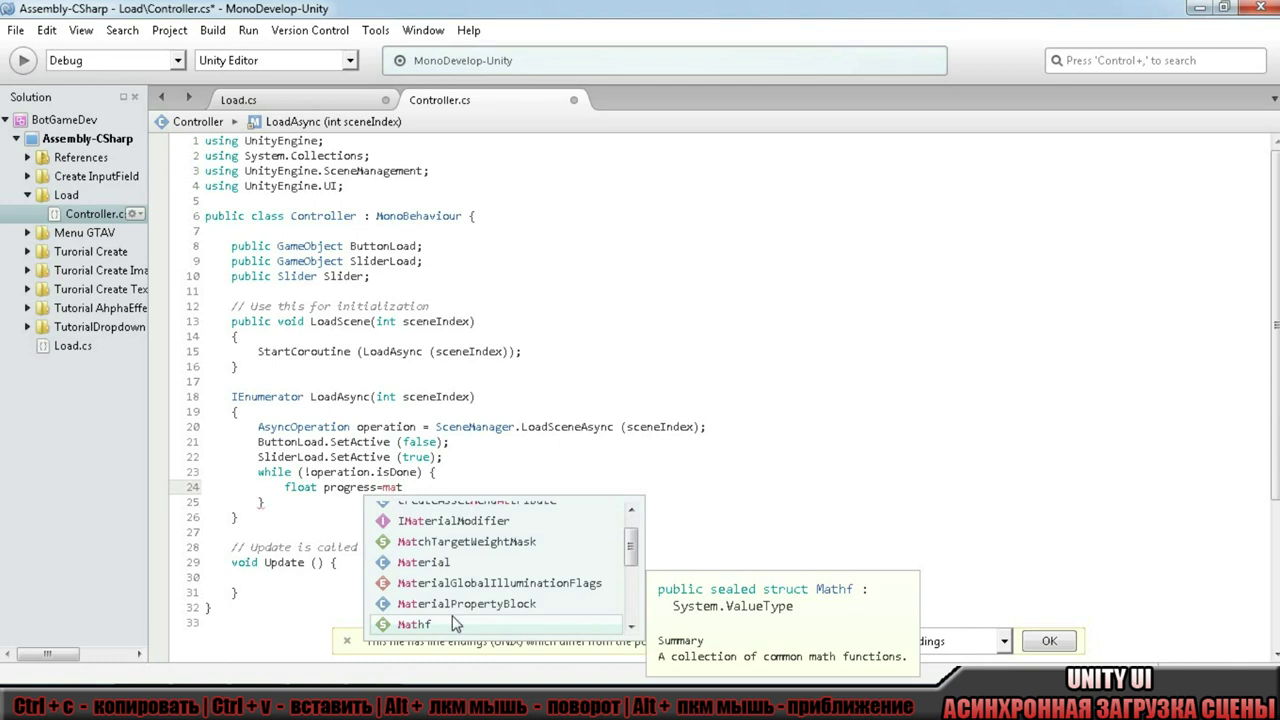
pyautogui.doubleClick(486, 625)
pyautogui.write('.cl')
pyautogui.doubleClick(460, 533)
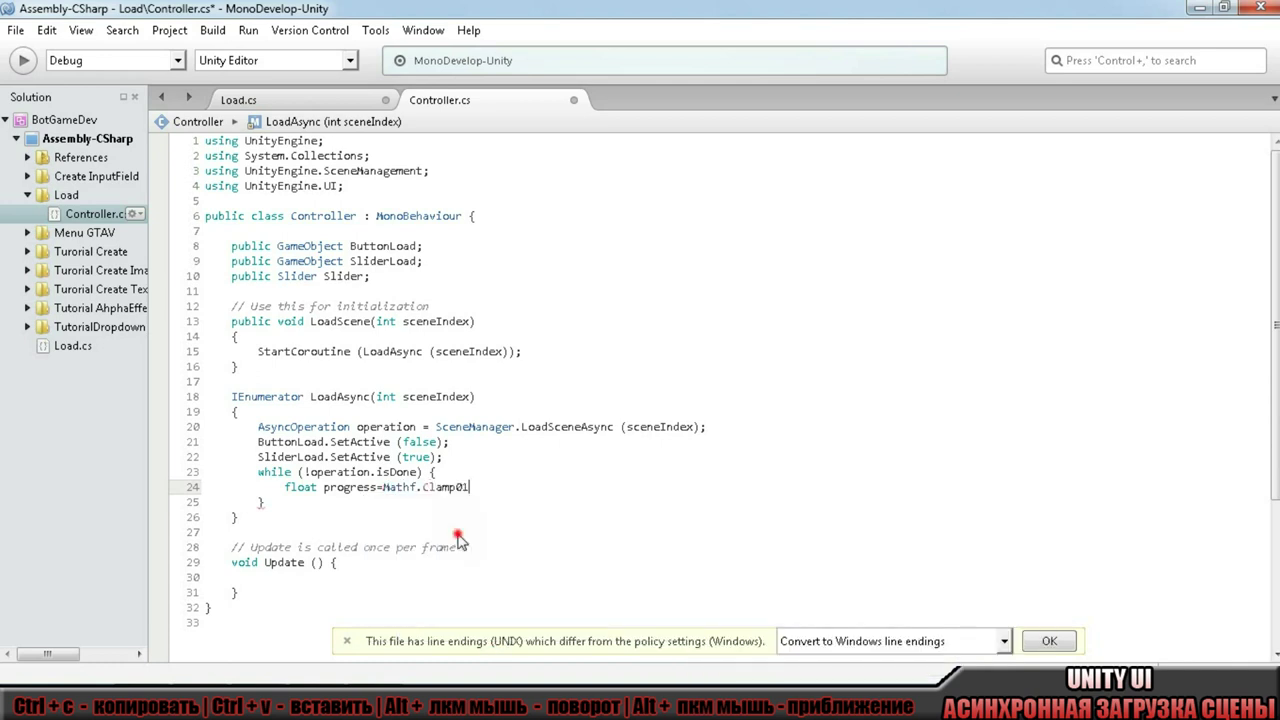
pyautogui.write('(op')
pyautogui.press('Return')
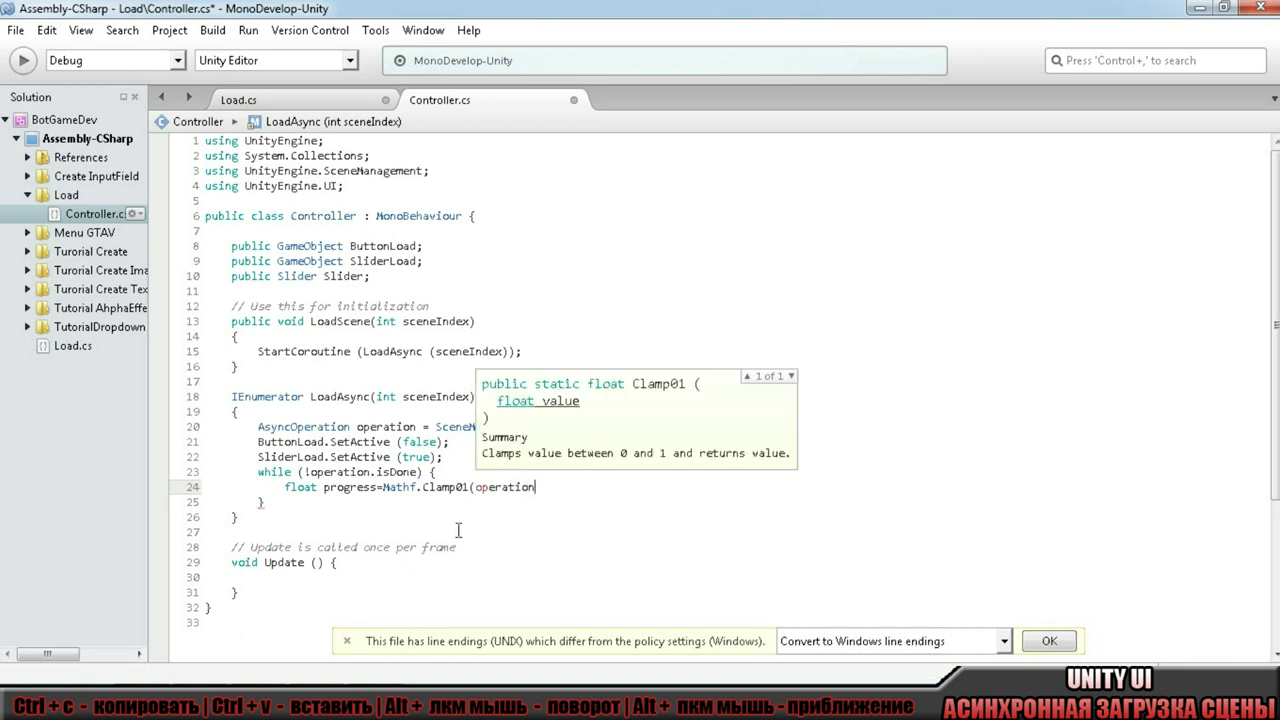
pyautogui.click(548, 487)
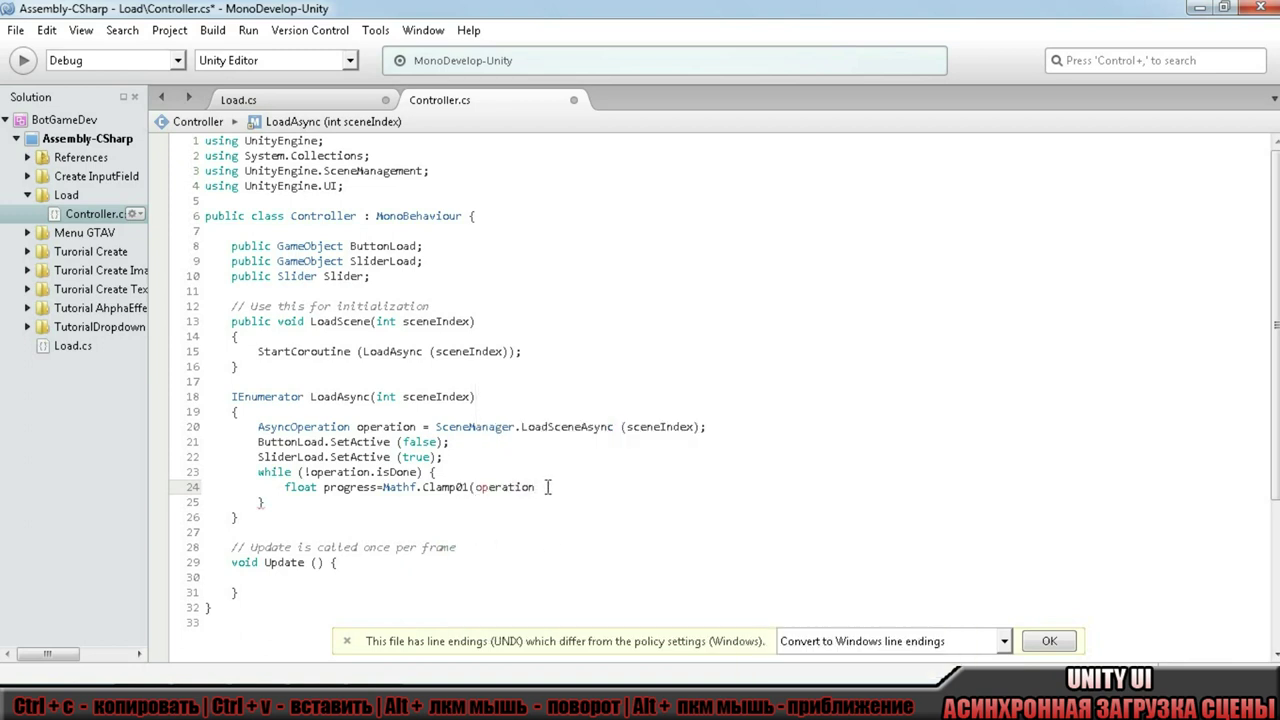
pyautogui.write('.pro')
pyautogui.press('Return')
pyautogui.write('/ .')
pyautogui.write('9f)')
pyautogui.write(';')
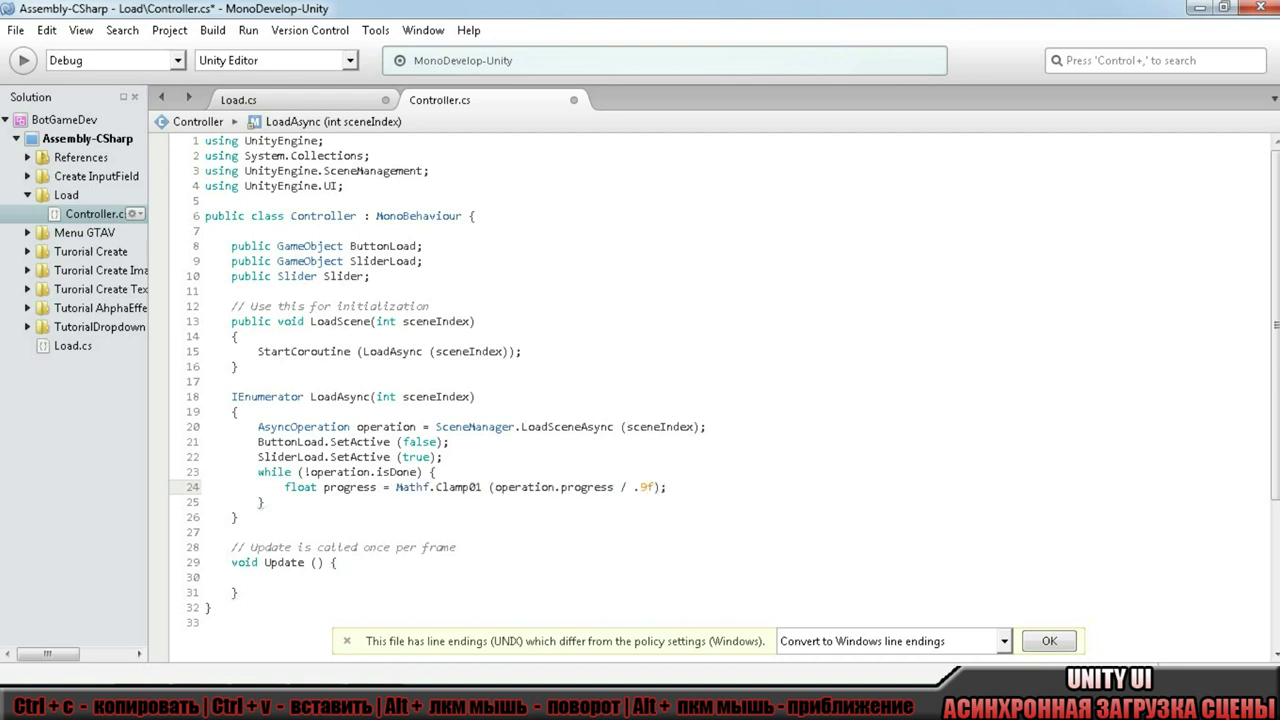
pyautogui.click(377, 488)
pyautogui.click(300, 502)
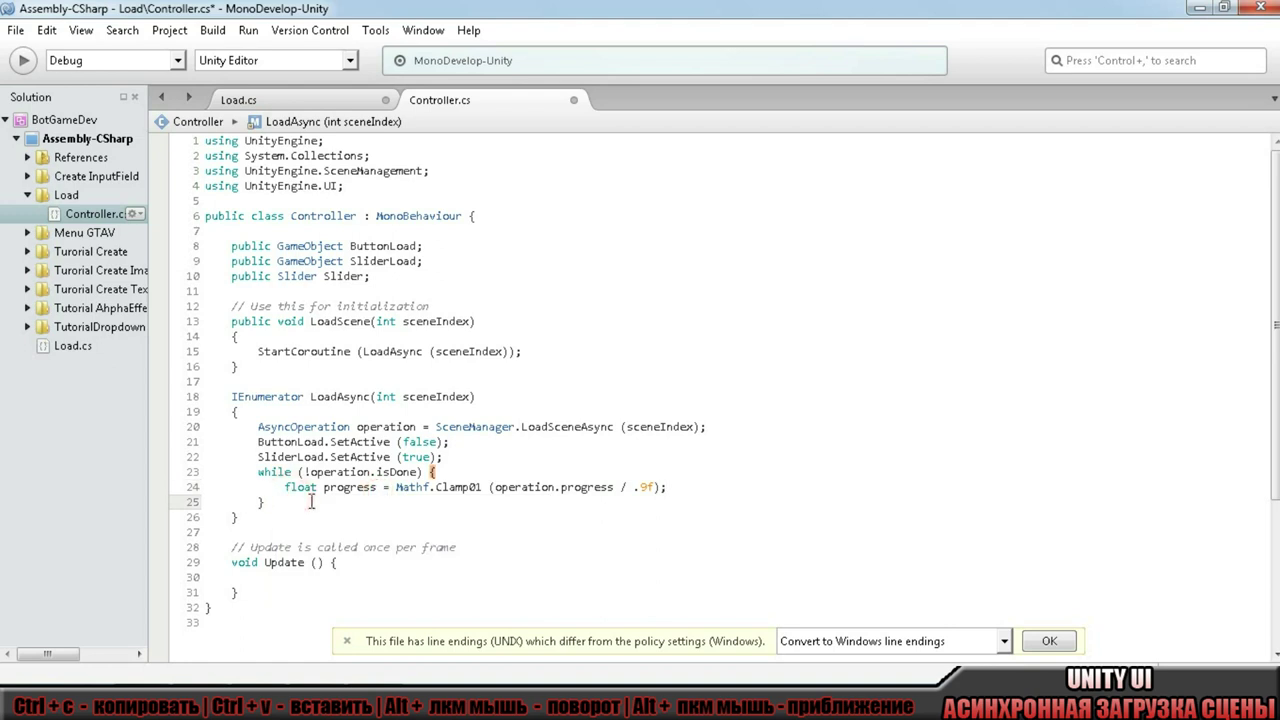
# Below the progress line, add Slider.value = progress;.
pyautogui.click(668, 487)
pyautogui.press('Return')
pyautogui.write('Slid')
pyautogui.press('Return')
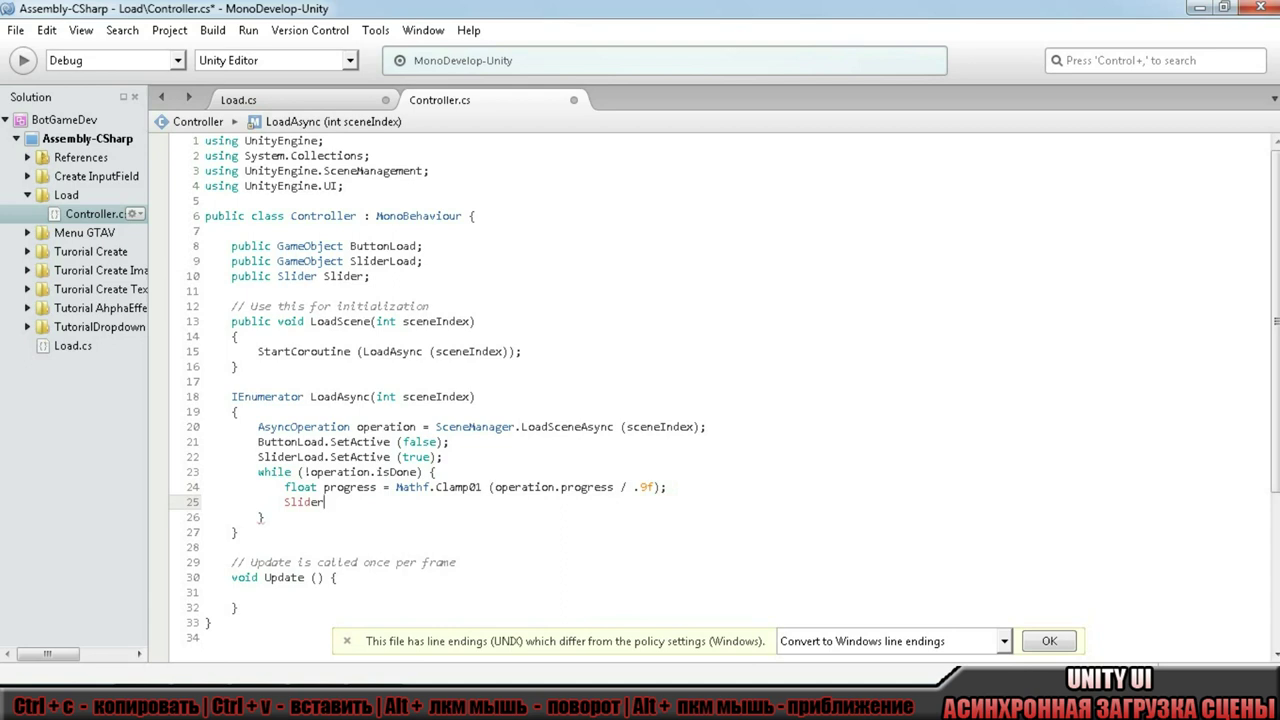
pyautogui.write('.value = ')
pyautogui.write('prog')
pyautogui.press('Return')
pyautogui.write(';')
# End each loop pass with yield return null;.
pyautogui.press('Return')
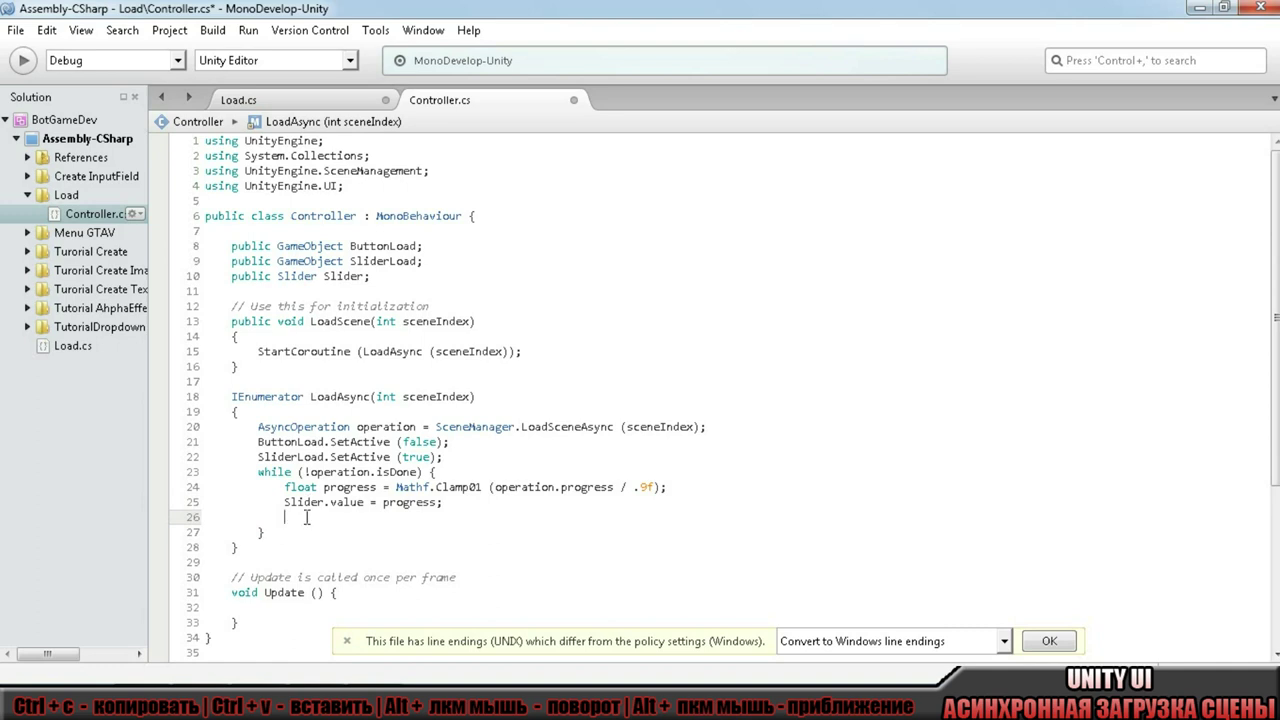
pyautogui.write('yeld')
pyautogui.press('BackSpace')
pyautogui.press('BackSpace')
pyautogui.press('BackSpace')
pyautogui.write('yi')
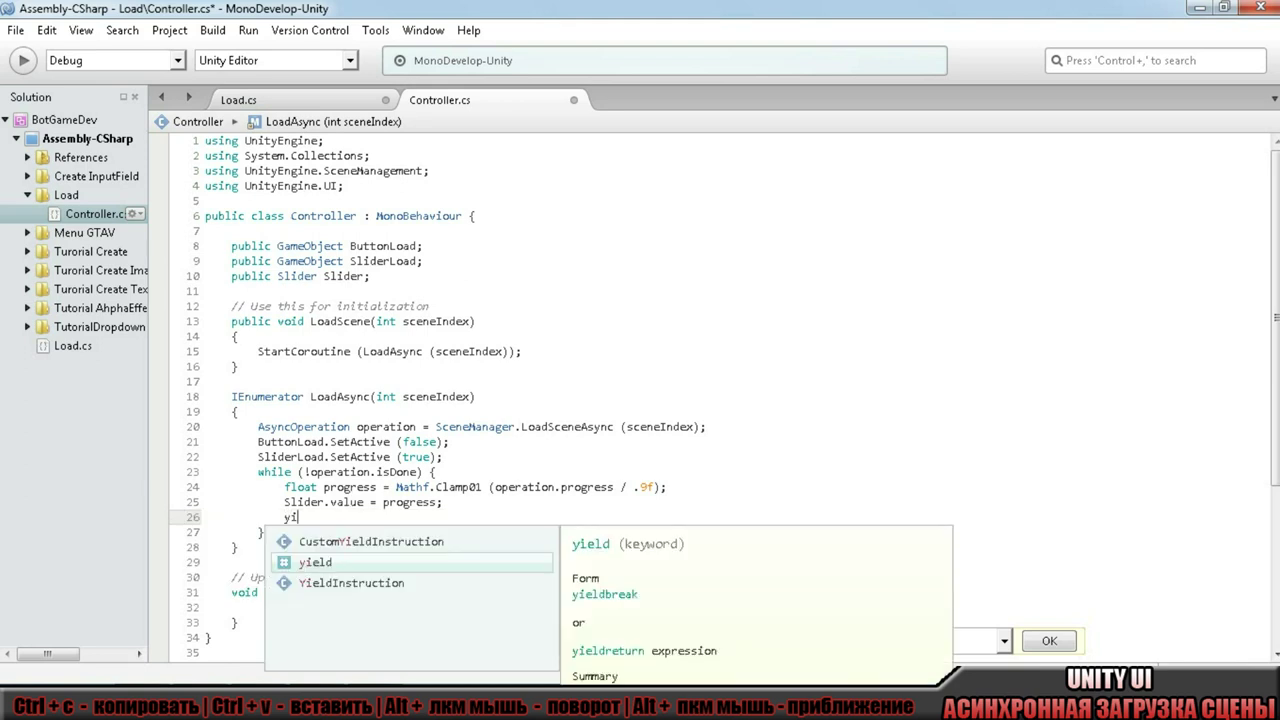
pyautogui.press('Return')
pyautogui.write('r')
pyautogui.press('Return')
pyautogui.write('n n')
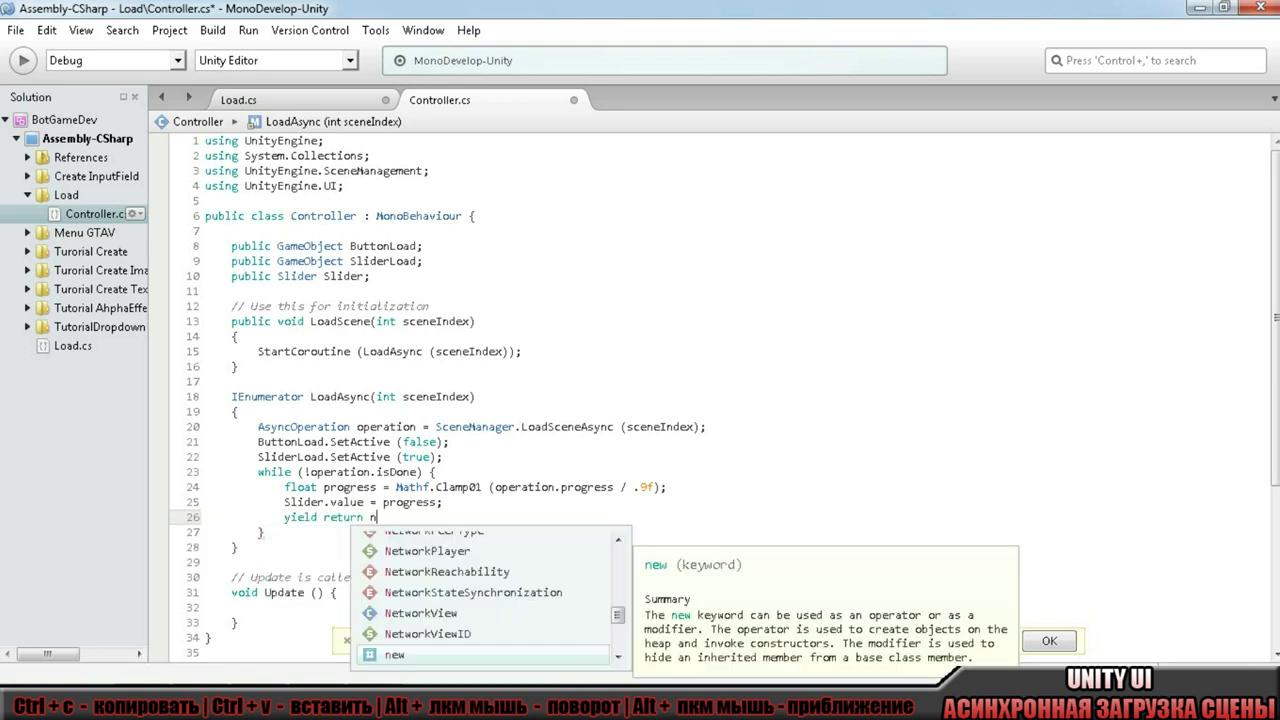
pyautogui.write('ul')
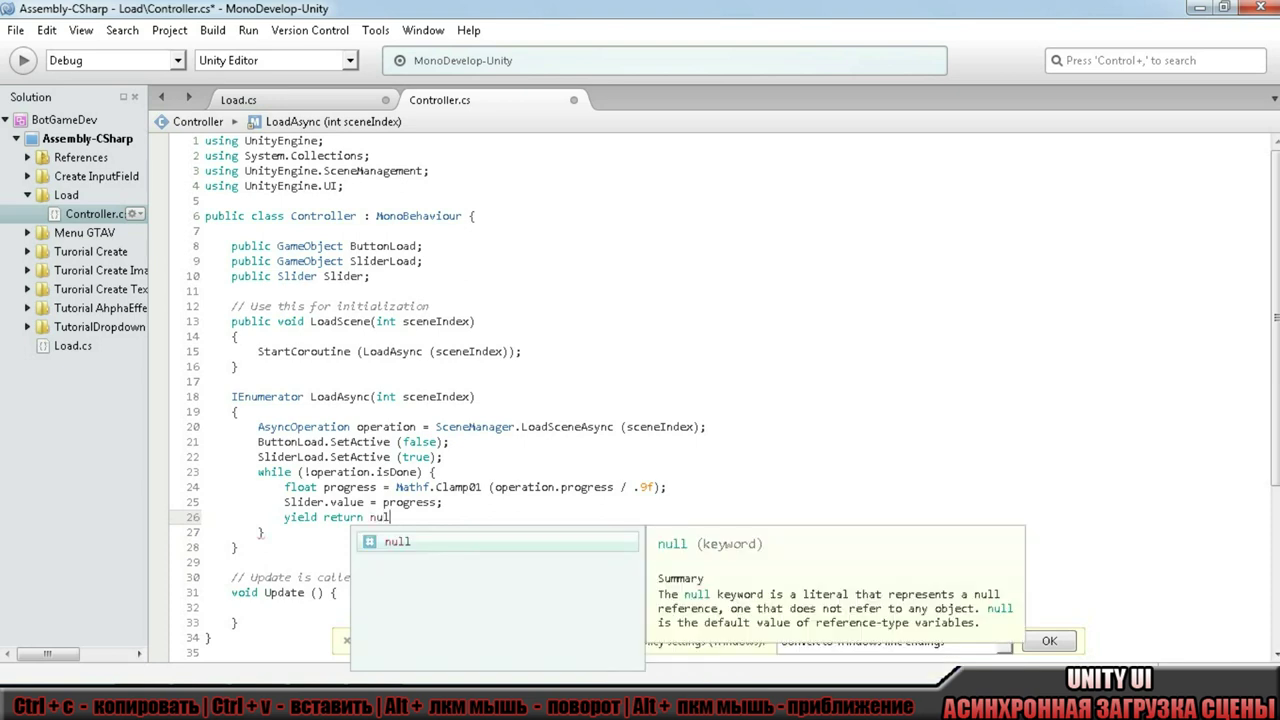
pyautogui.write('l')
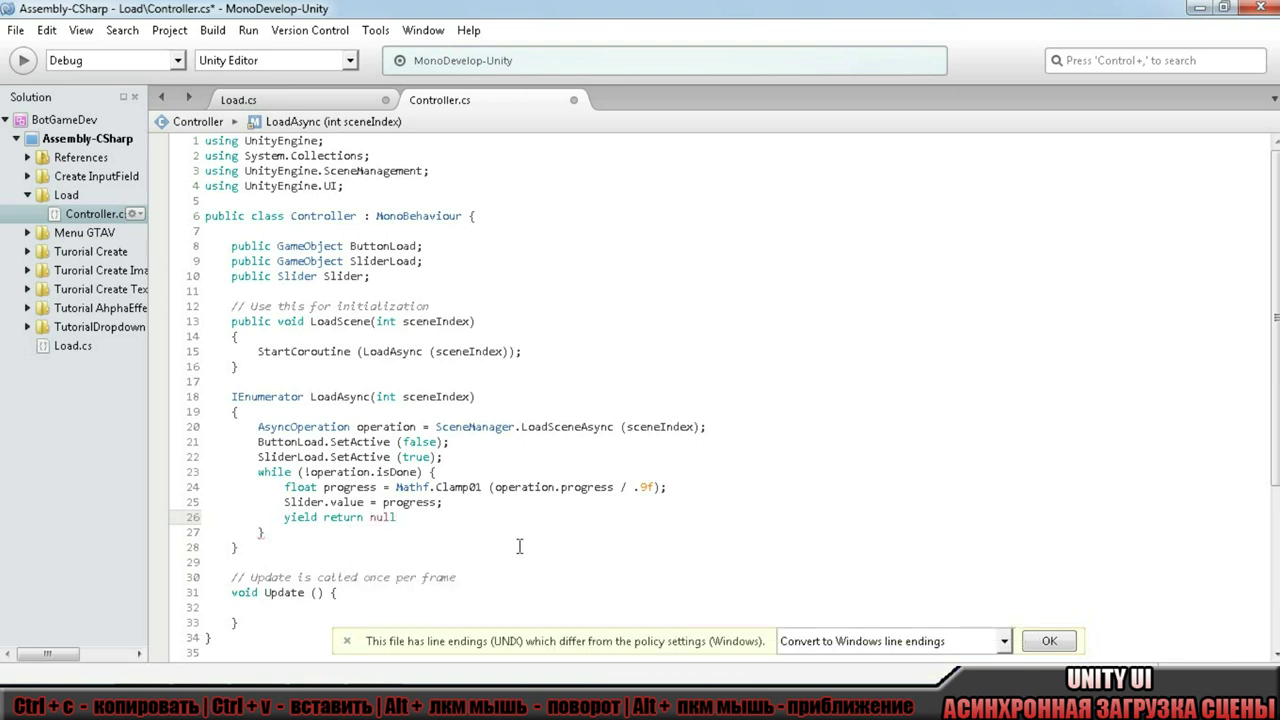
pyautogui.write(';')
pyautogui.click(296, 562)
pyautogui.click(357, 503)
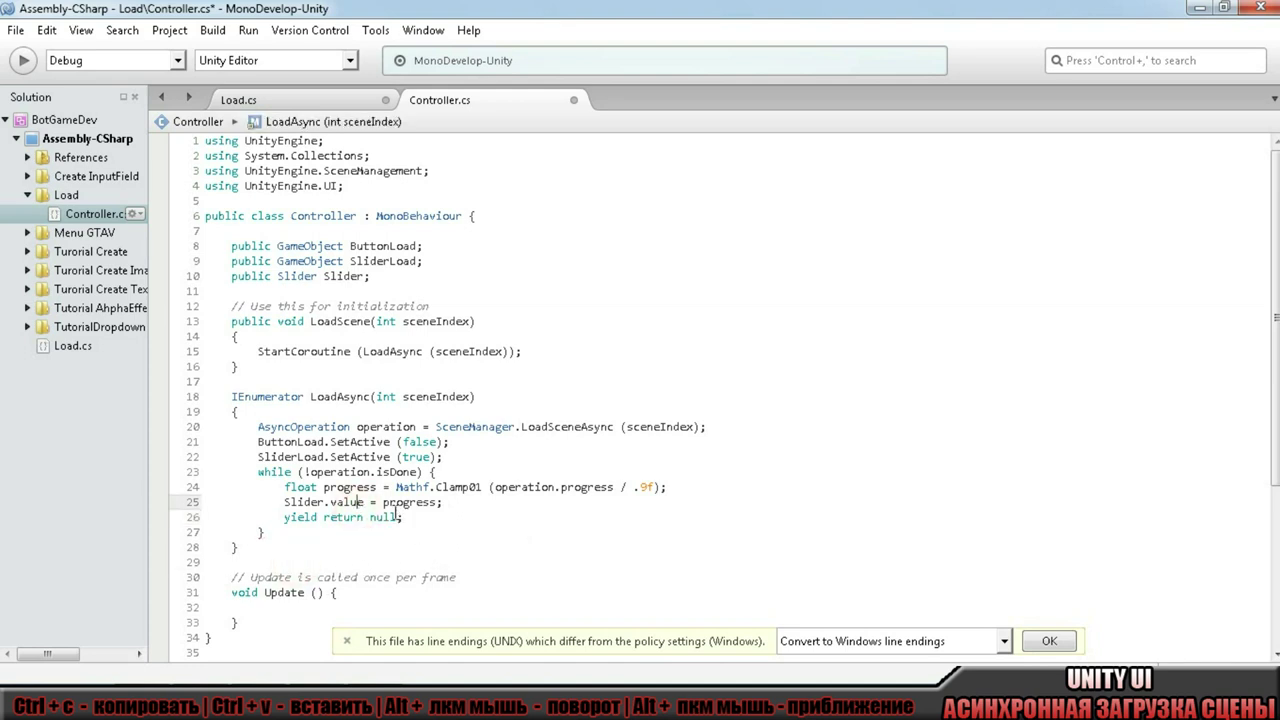
pyautogui.scroll(-2, 357, 503)
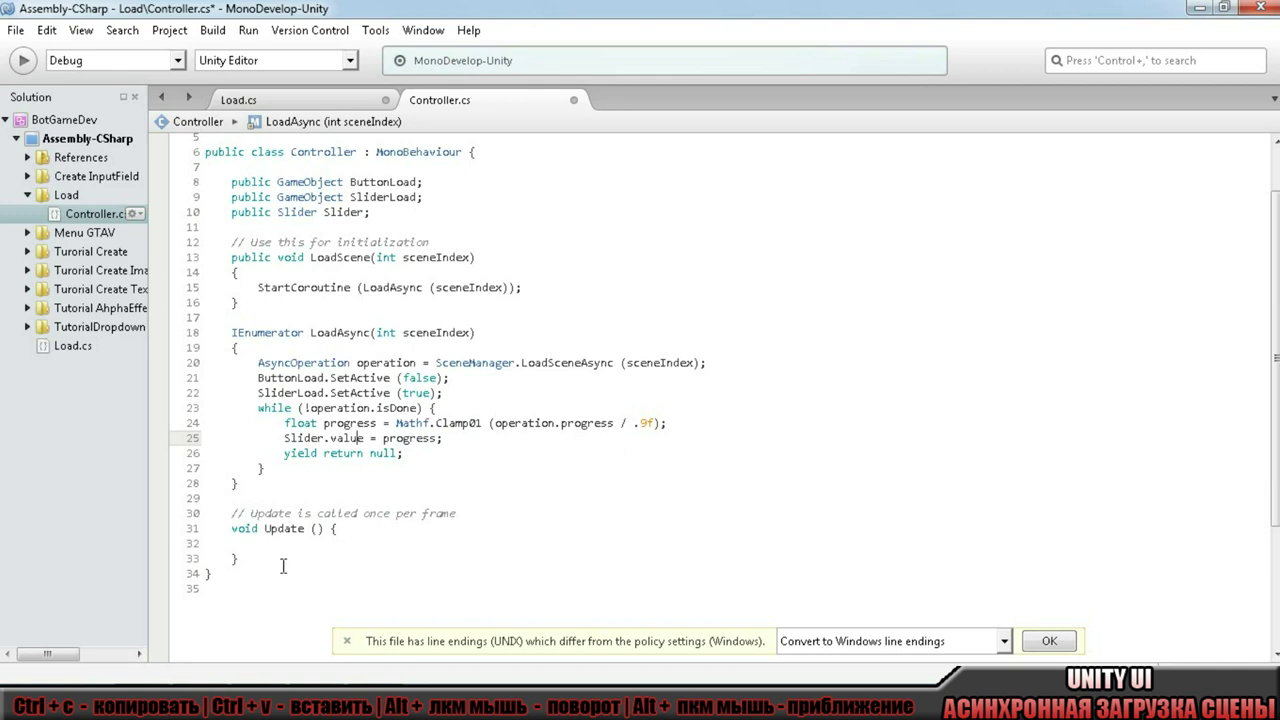
# Delete the empty Update() method from Controller.cs, save the file, and switch back to Unity.
pyautogui.moveTo(265, 562); pyautogui.dragTo(180, 526)
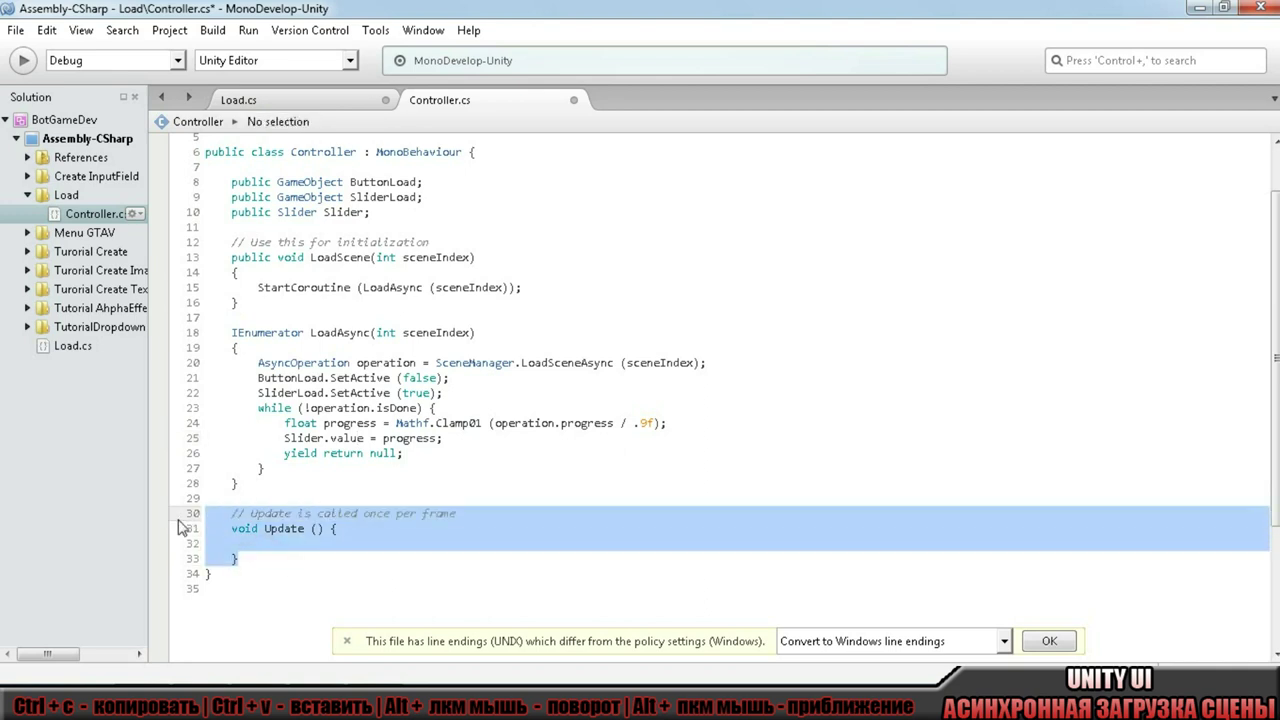
pyautogui.press('Delete')
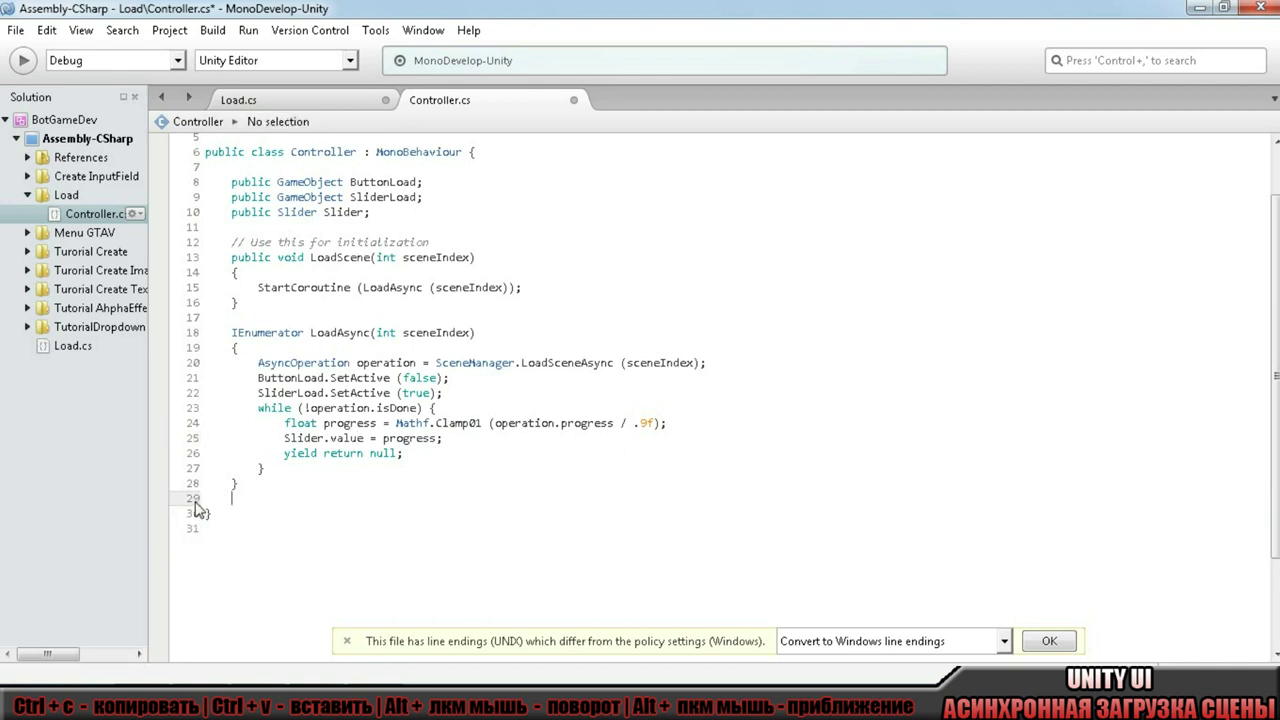
pyautogui.click(16, 30)
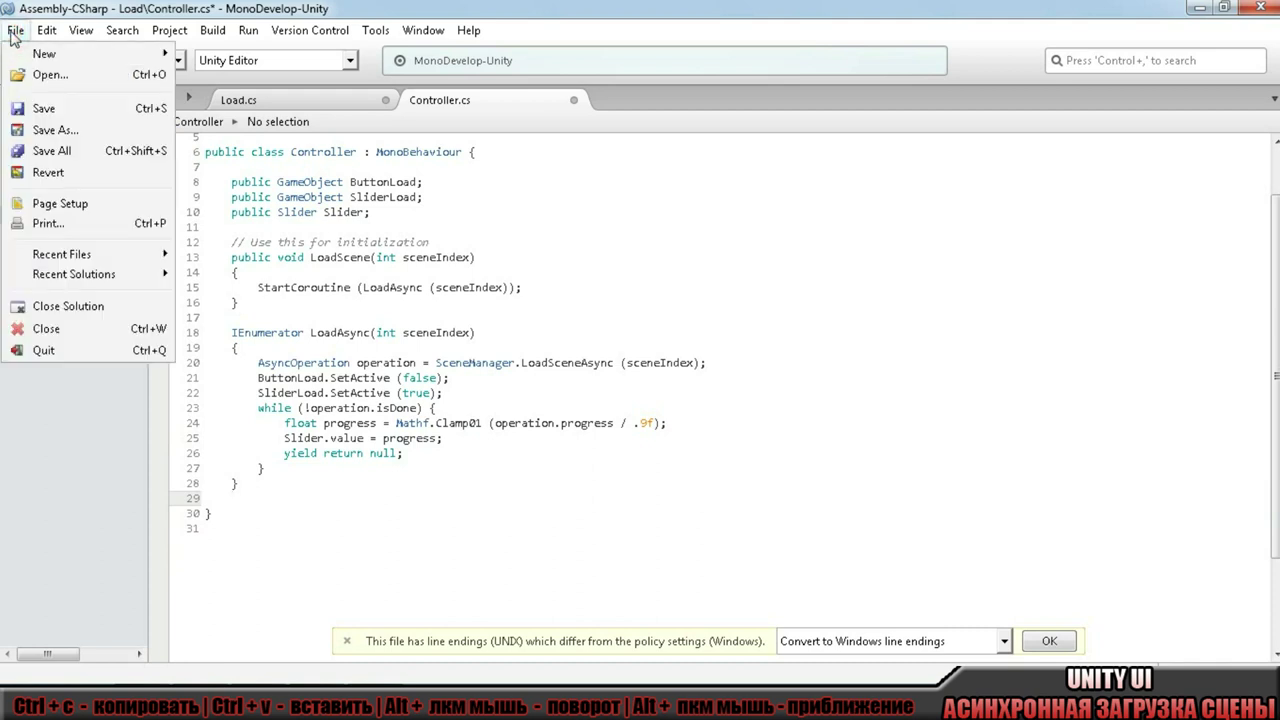
pyautogui.click(50, 110)
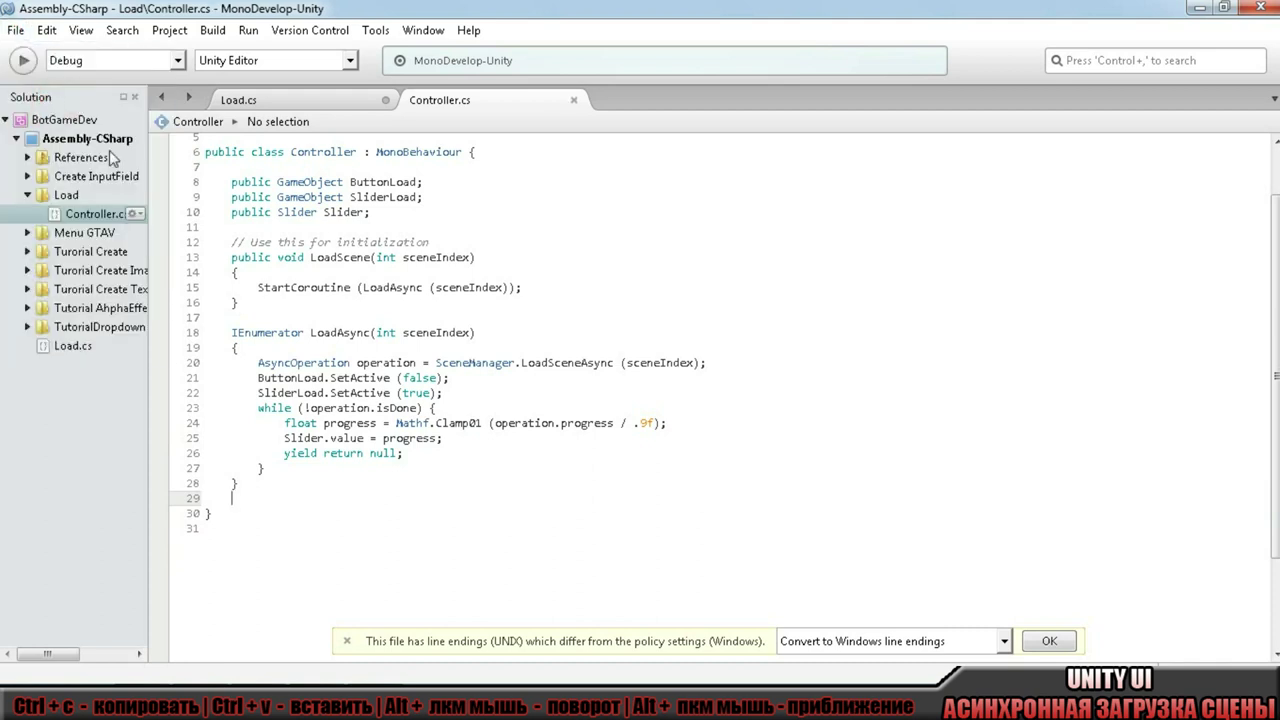
pyautogui.scroll(2, 290, 244)
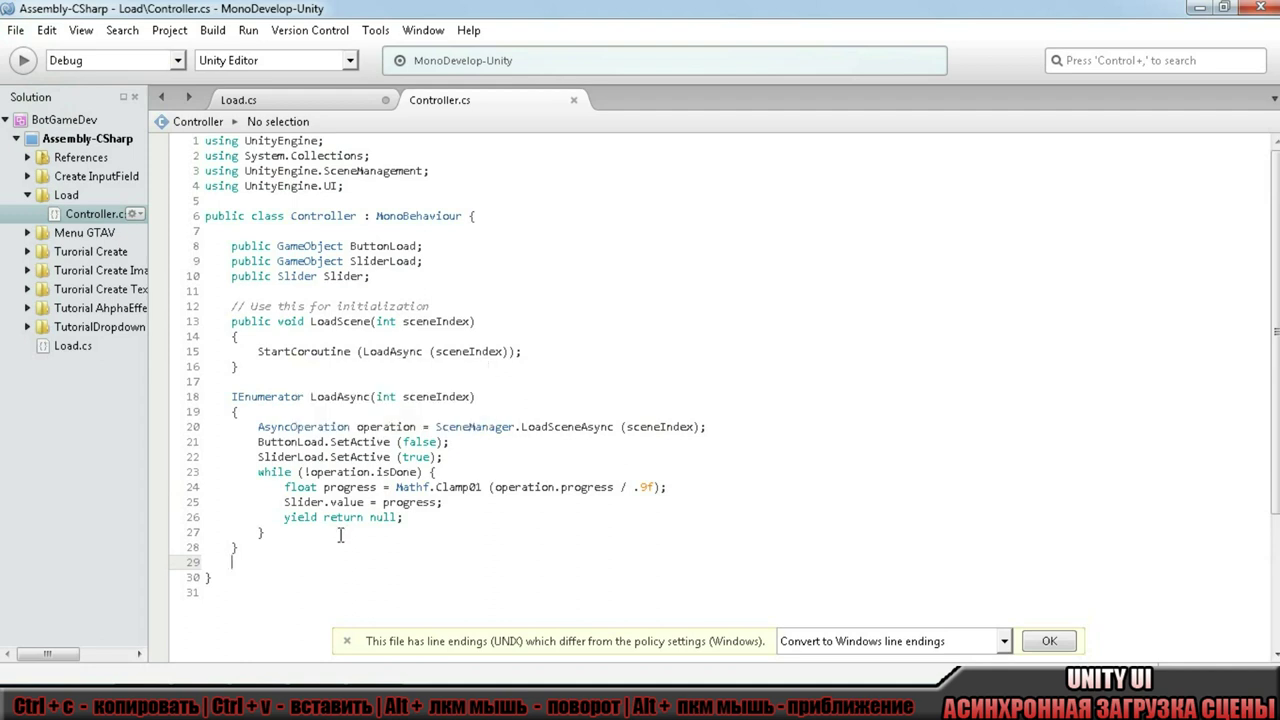
pyautogui.hotkey('alt', 'Tab')
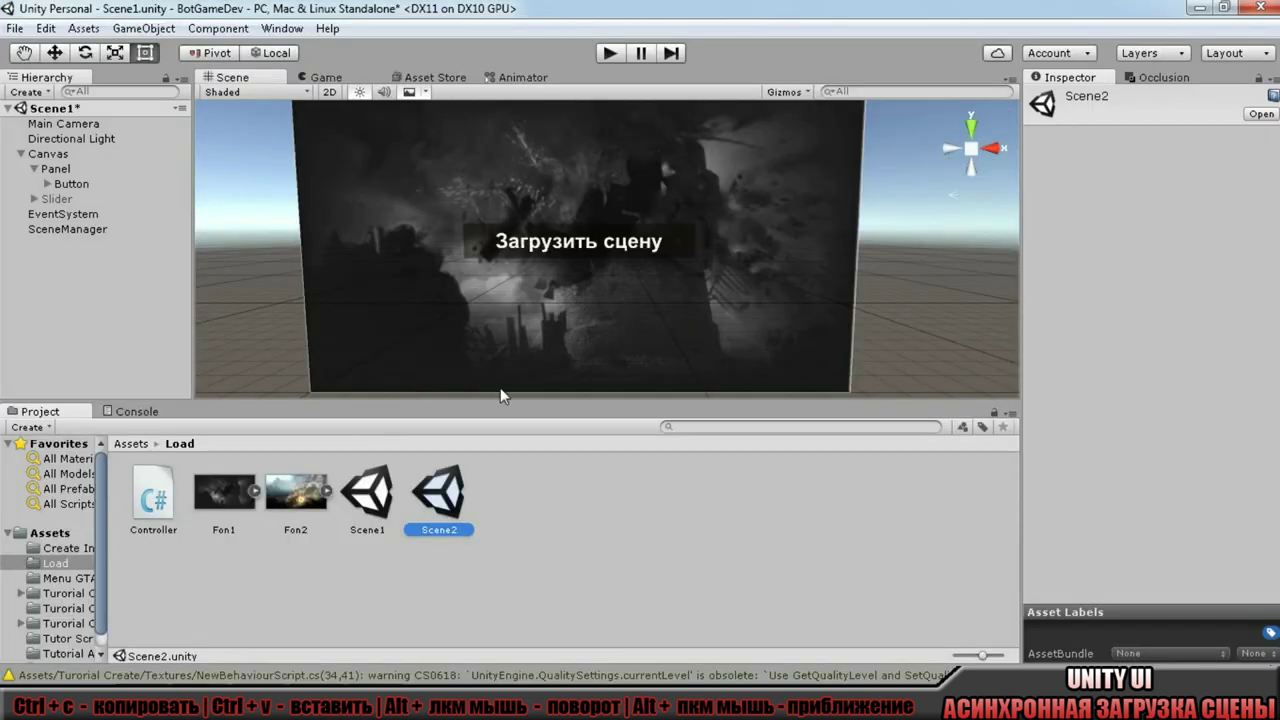
# Open Scene1, saving the current scene's changes first.
pyautogui.click(381, 494)
pyautogui.doubleClick(381, 494)
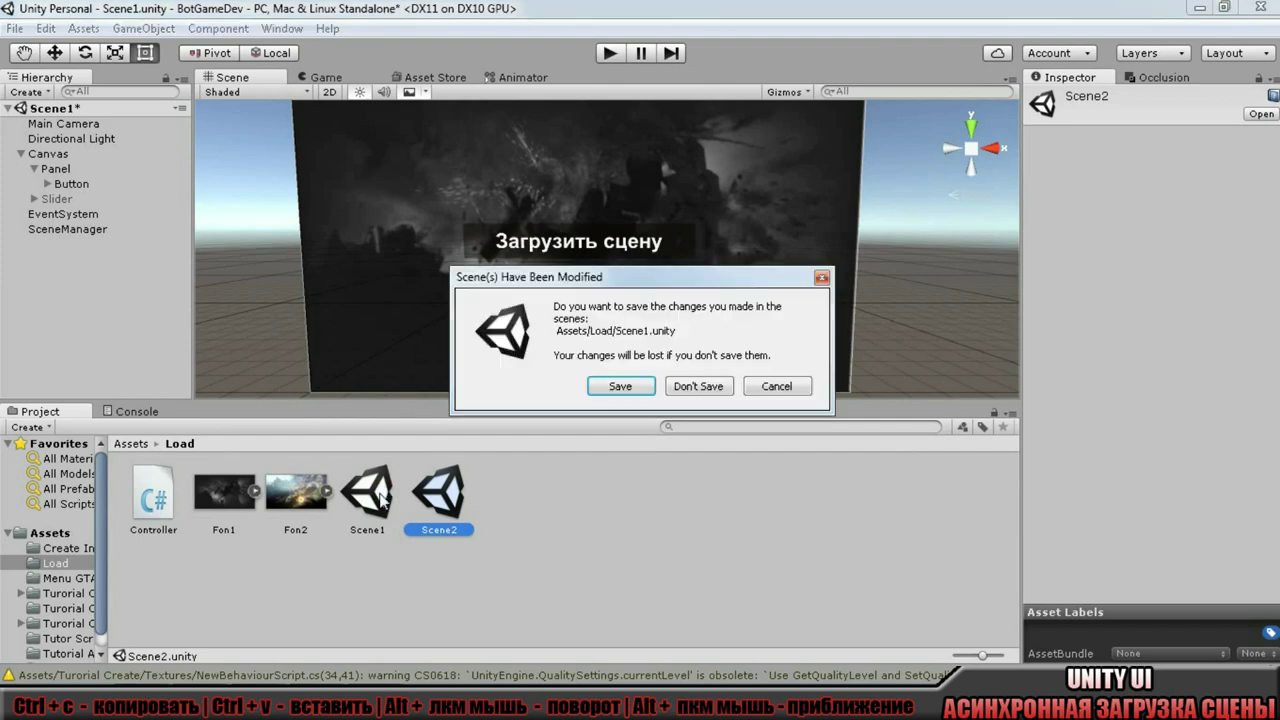
pyautogui.click(605, 381)
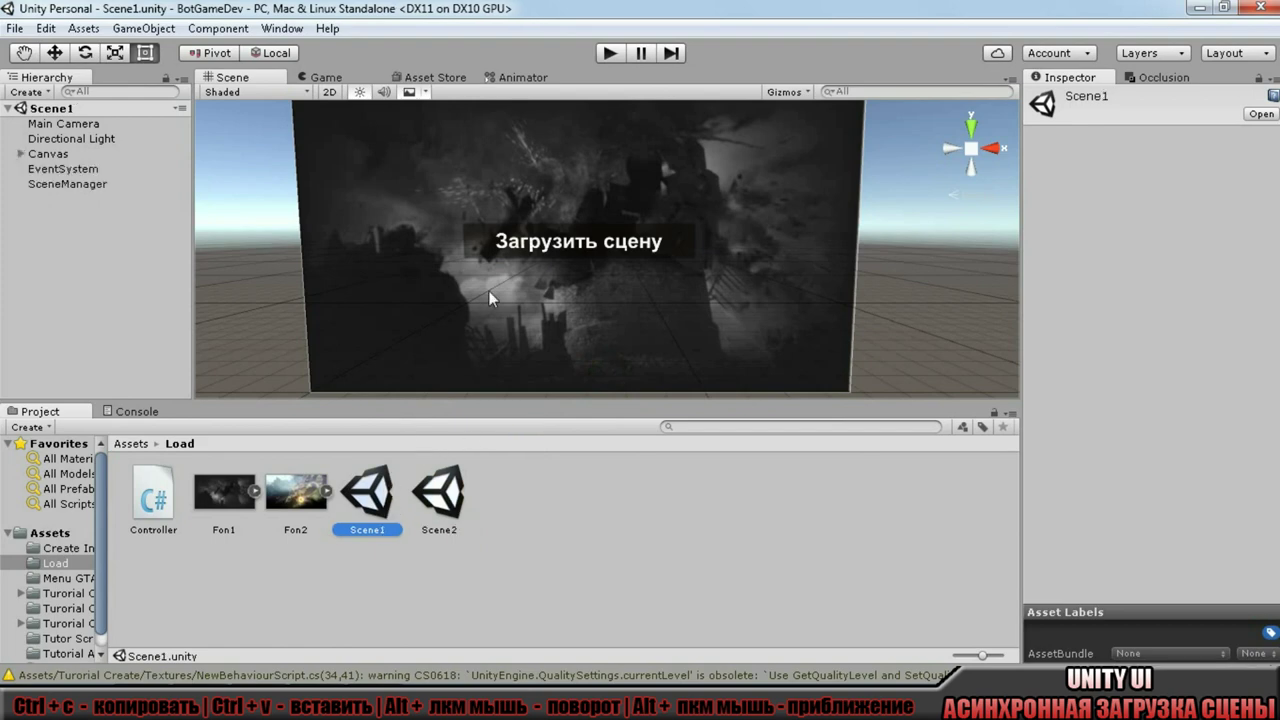
pyautogui.keyDown('alt'); pyautogui.moveTo(488, 296); pyautogui.dragTo(470, 298); pyautogui.keyUp('alt')
# In SceneManager's Controller, assign Button to Button Load and Slider to Slider Load and Slider.
pyautogui.click(93, 185)
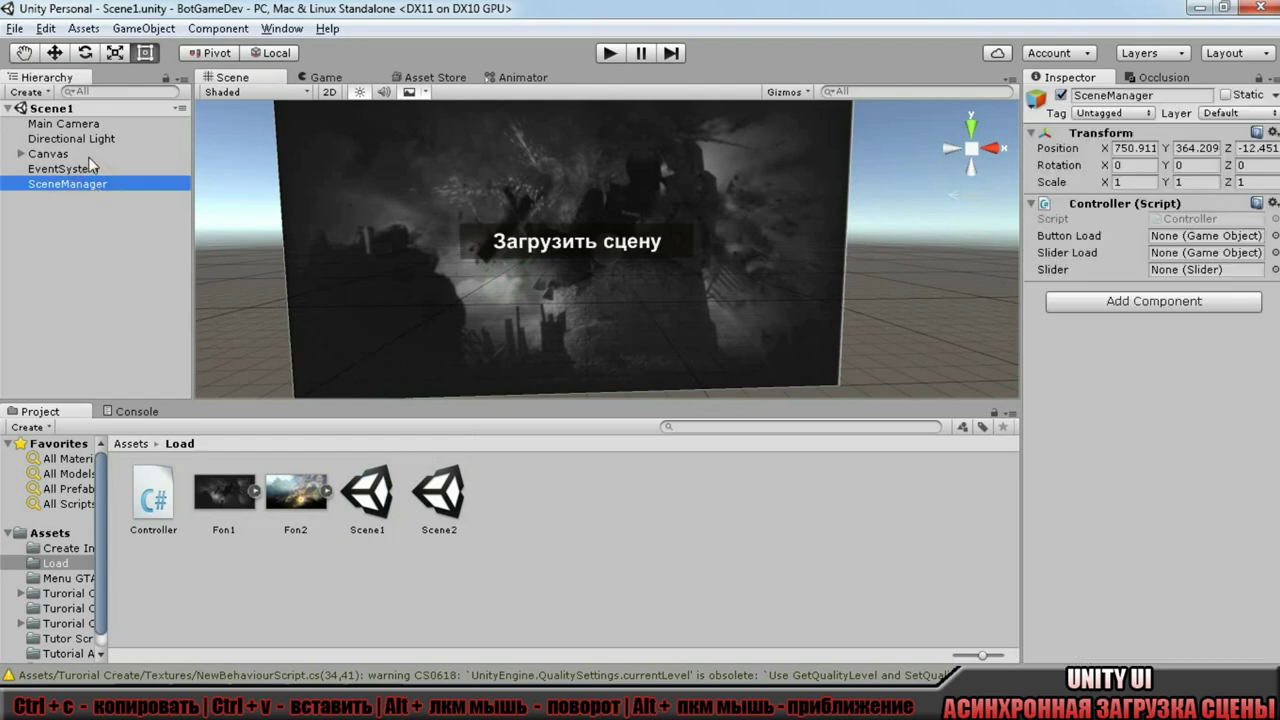
pyautogui.click(21, 154)
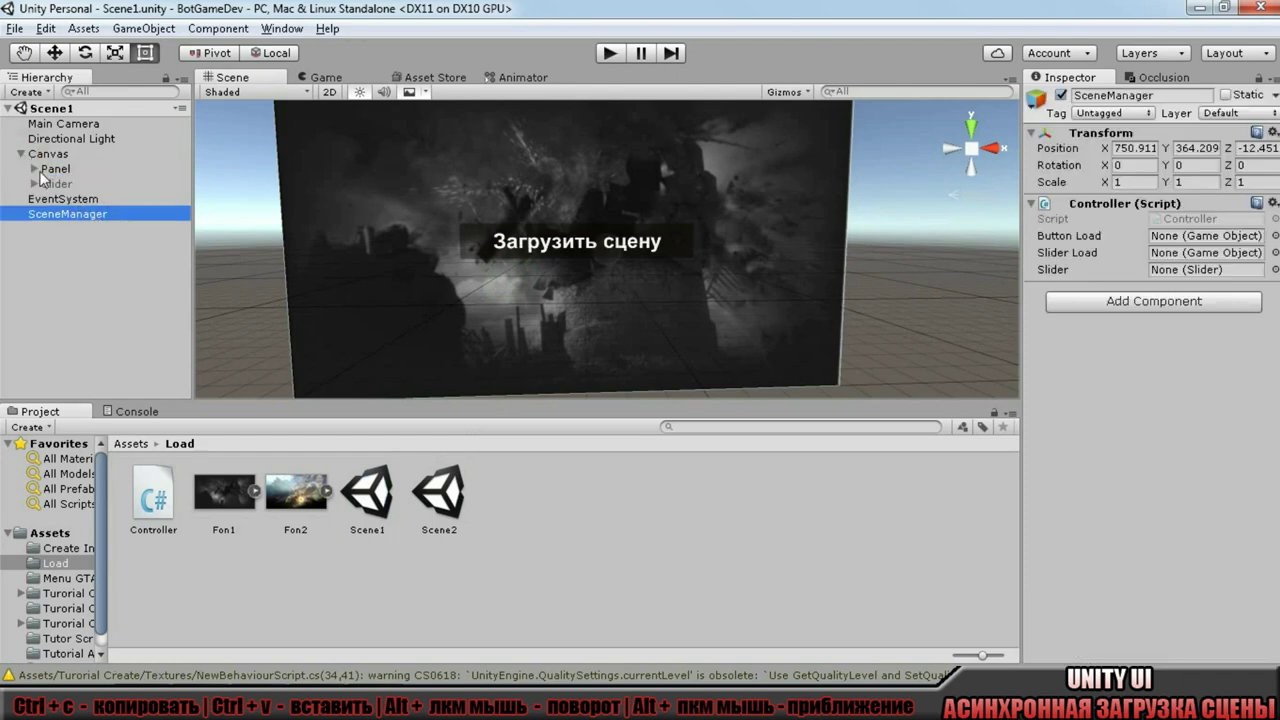
pyautogui.click(36, 170)
pyautogui.moveTo(335, 201); pyautogui.dragTo(1166, 240)
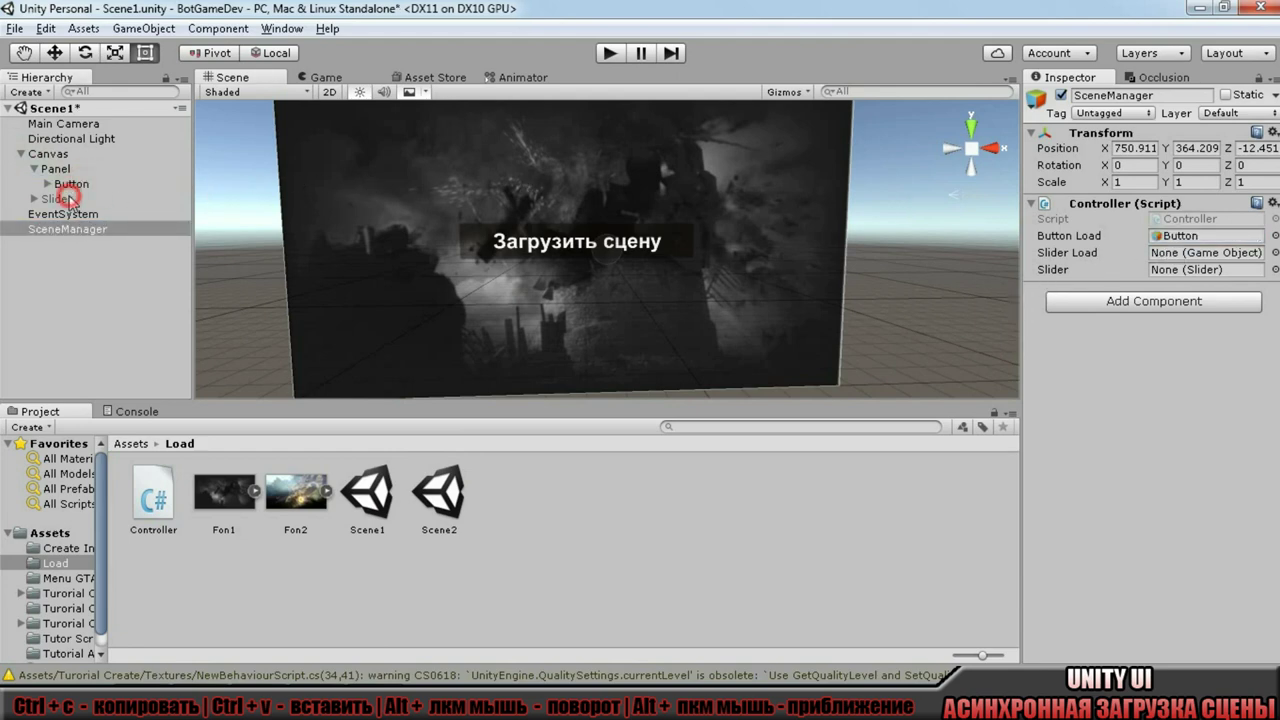
pyautogui.moveTo(70, 200); pyautogui.dragTo(1172, 255)
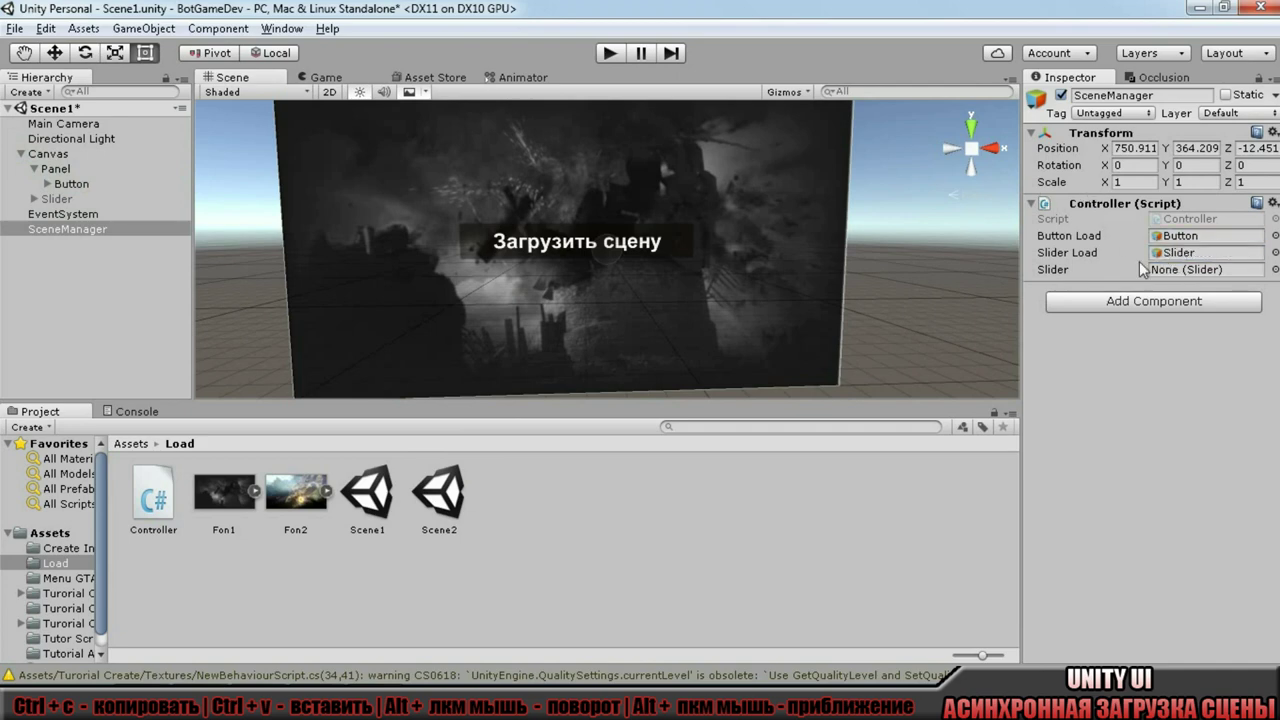
pyautogui.moveTo(57, 199); pyautogui.dragTo(1175, 270)
# Add an On Click entry to the Button targeting the SceneManager object.
pyautogui.click(76, 184)
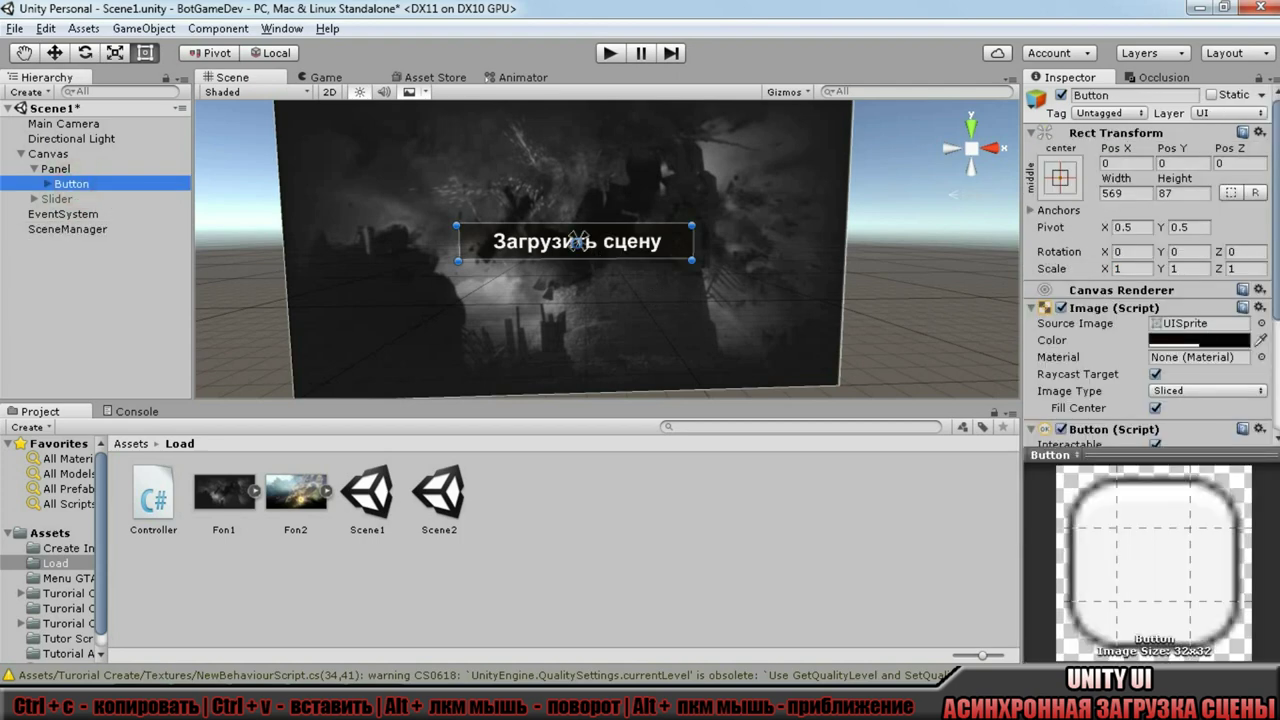
pyautogui.scroll(-5, 1232, 428)
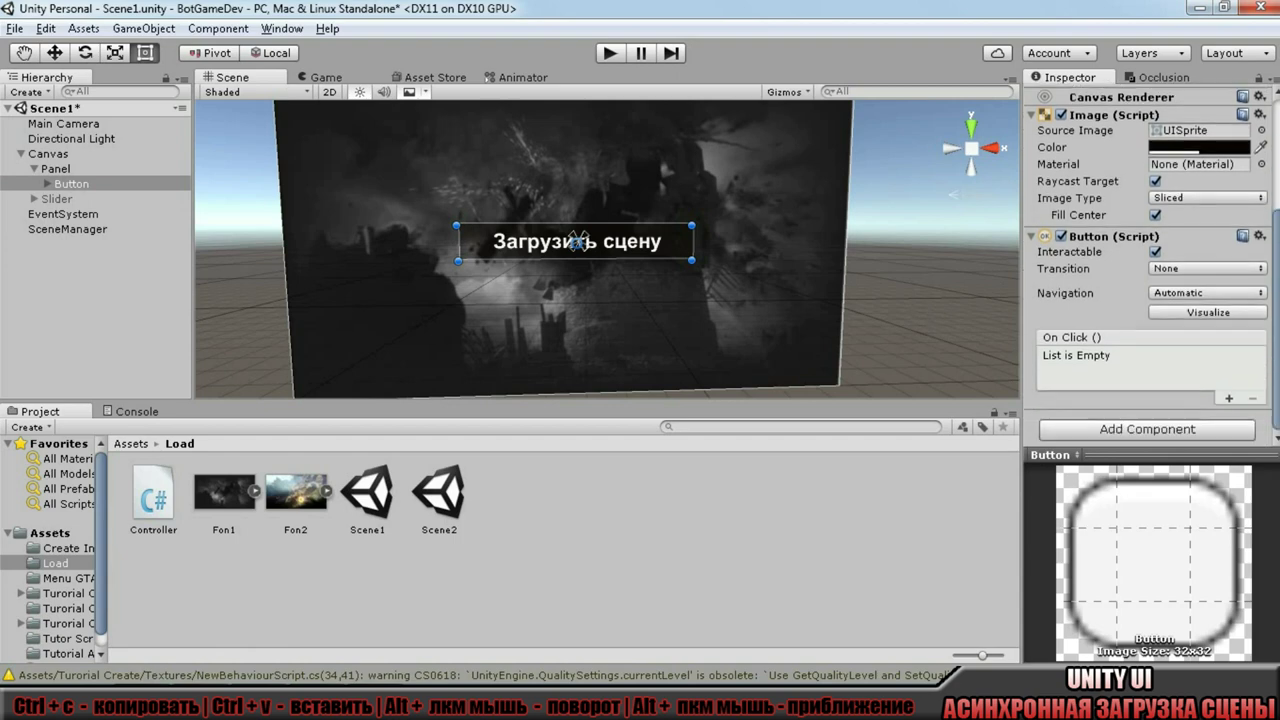
pyautogui.click(1229, 398)
pyautogui.moveTo(45, 229)
pyautogui.mouseDown()
pyautogui.moveTo(715, 282)
pyautogui.moveTo(1068, 375)
pyautogui.mouseUp()
# Set the On Click function to Controller.LoadScene with argument 1, then start Play mode.
pyautogui.click(1152, 358)
pyautogui.moveTo(1167, 455)
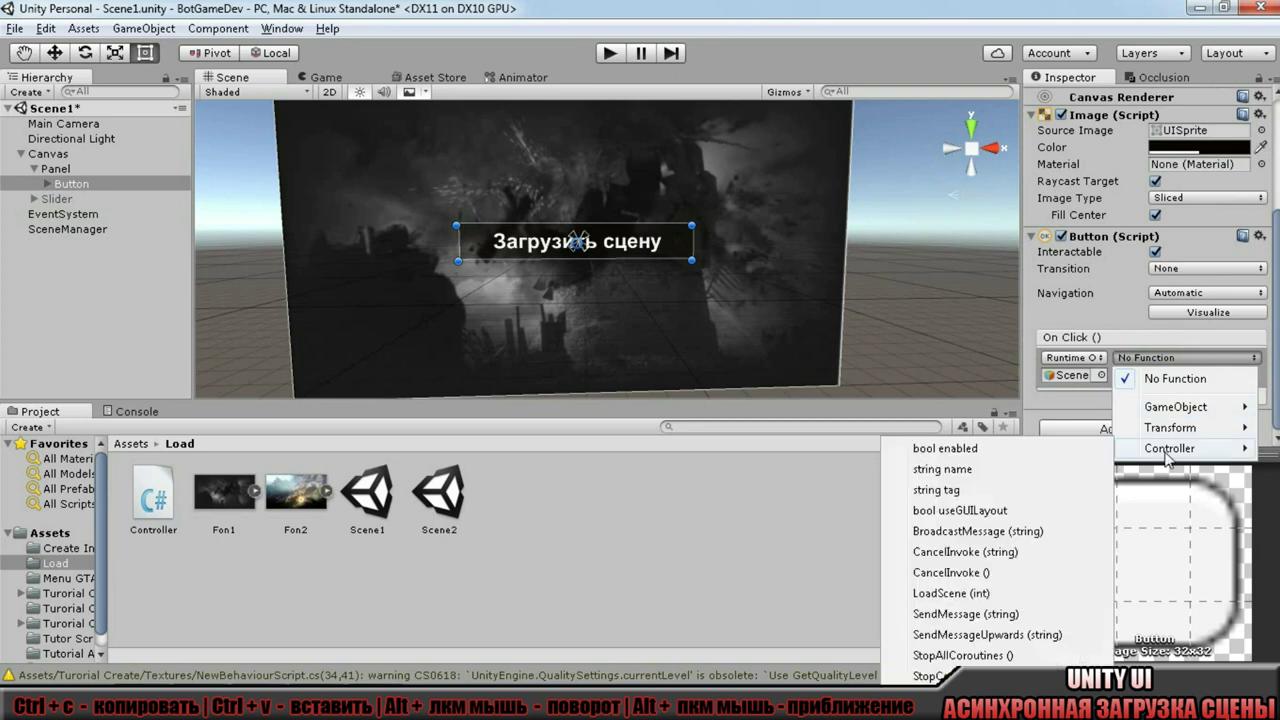
pyautogui.click(981, 594)
pyautogui.click(1145, 374)
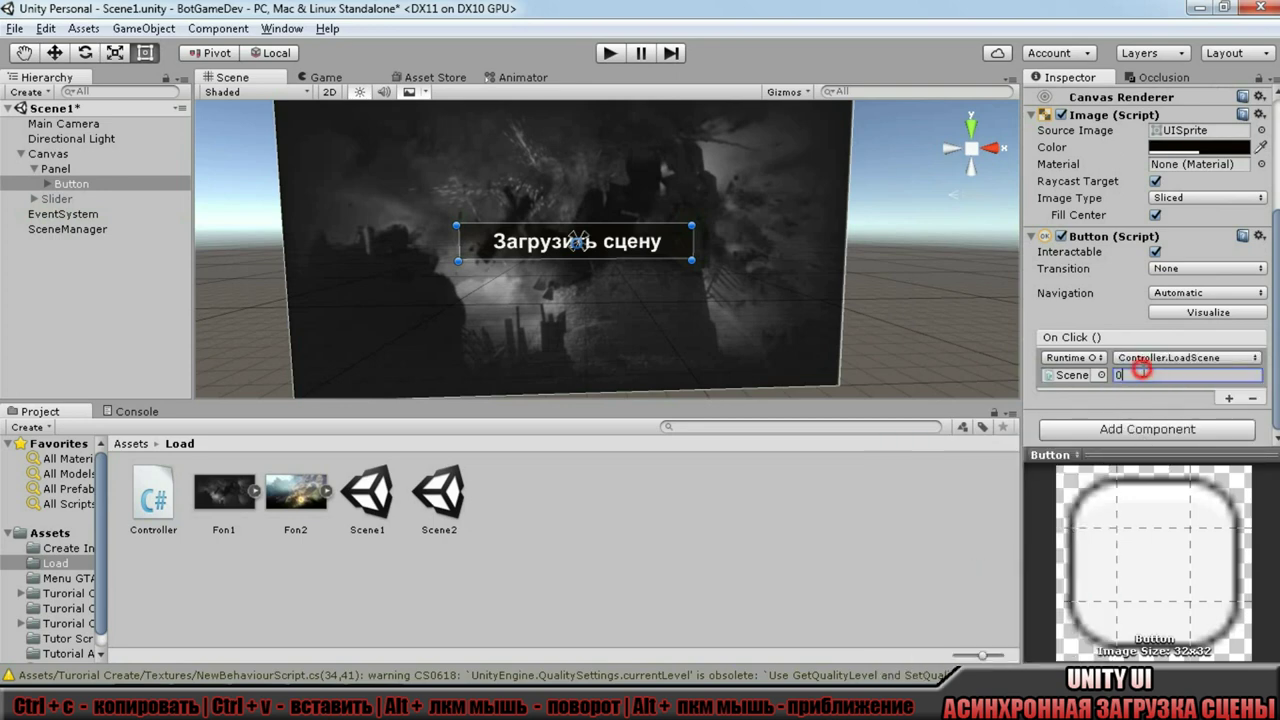
pyautogui.write('1')
pyautogui.click(1133, 398)
pyautogui.click(608, 54)
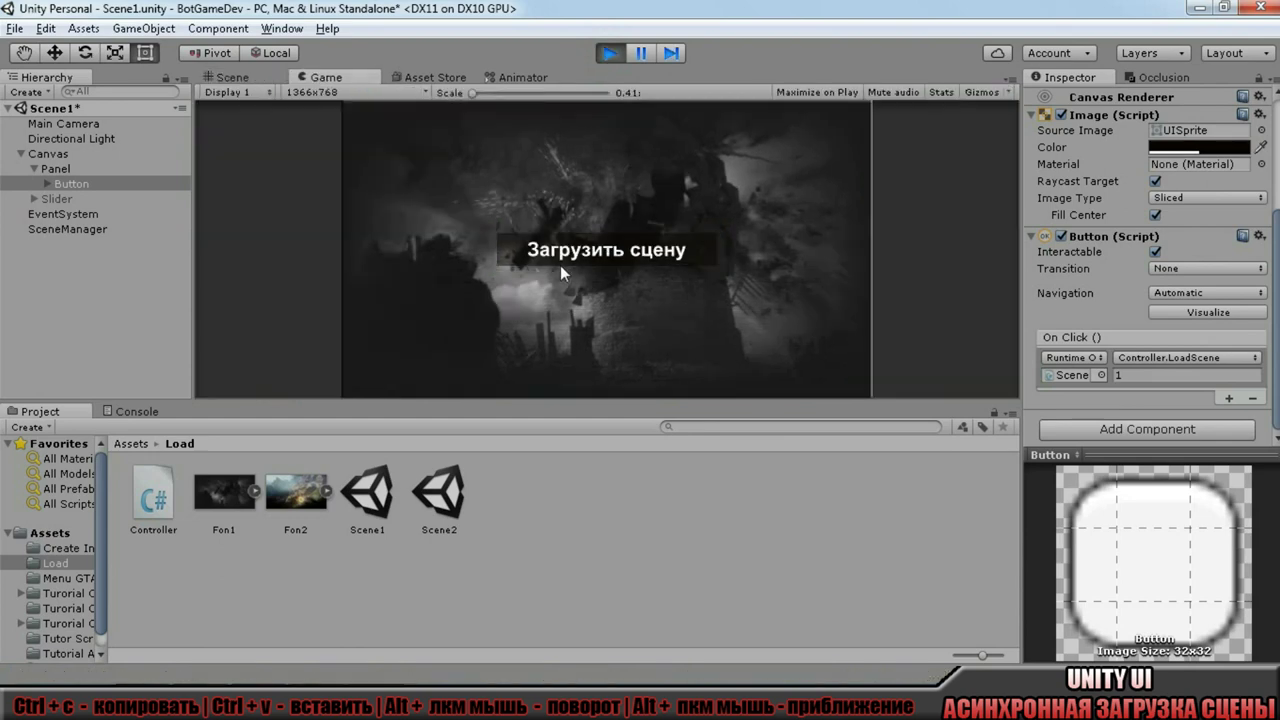
# Maximize the Game view, press Загрузить сцену to load Scene2, then stop playing.
pyautogui.click(1010, 78)
pyautogui.click(992, 137)
pyautogui.click(710, 361)
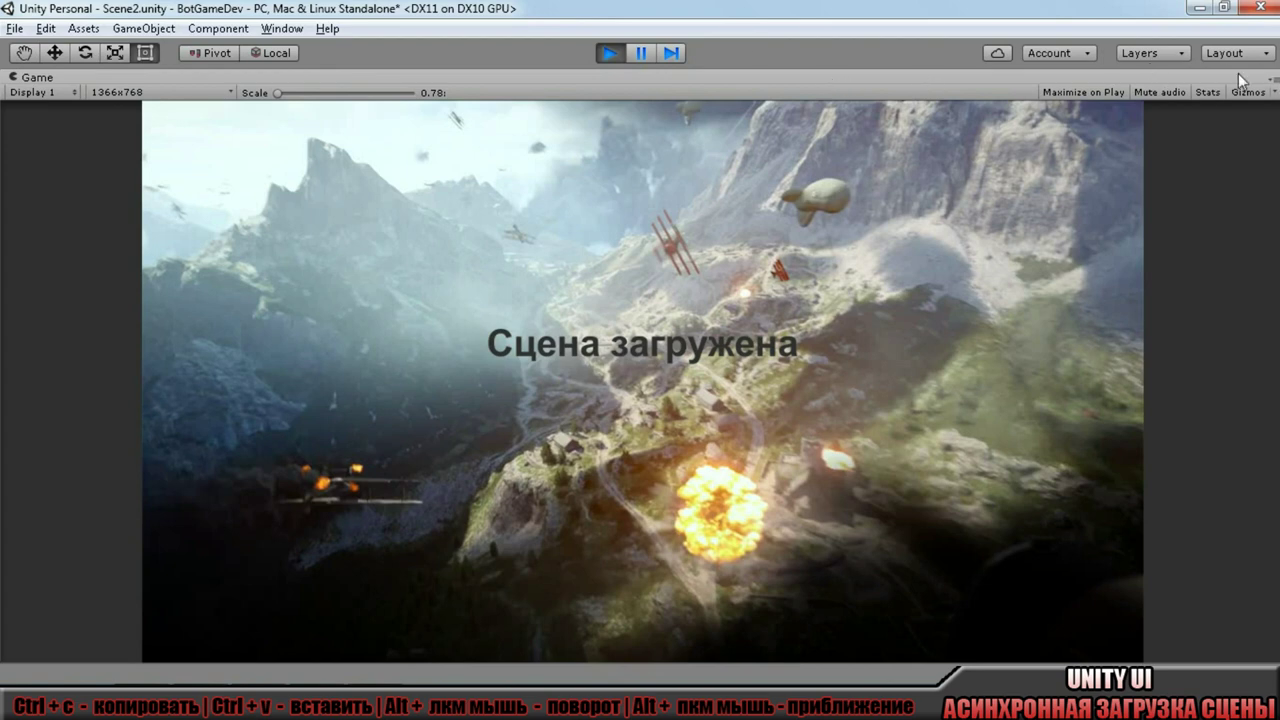
pyautogui.click(608, 54)
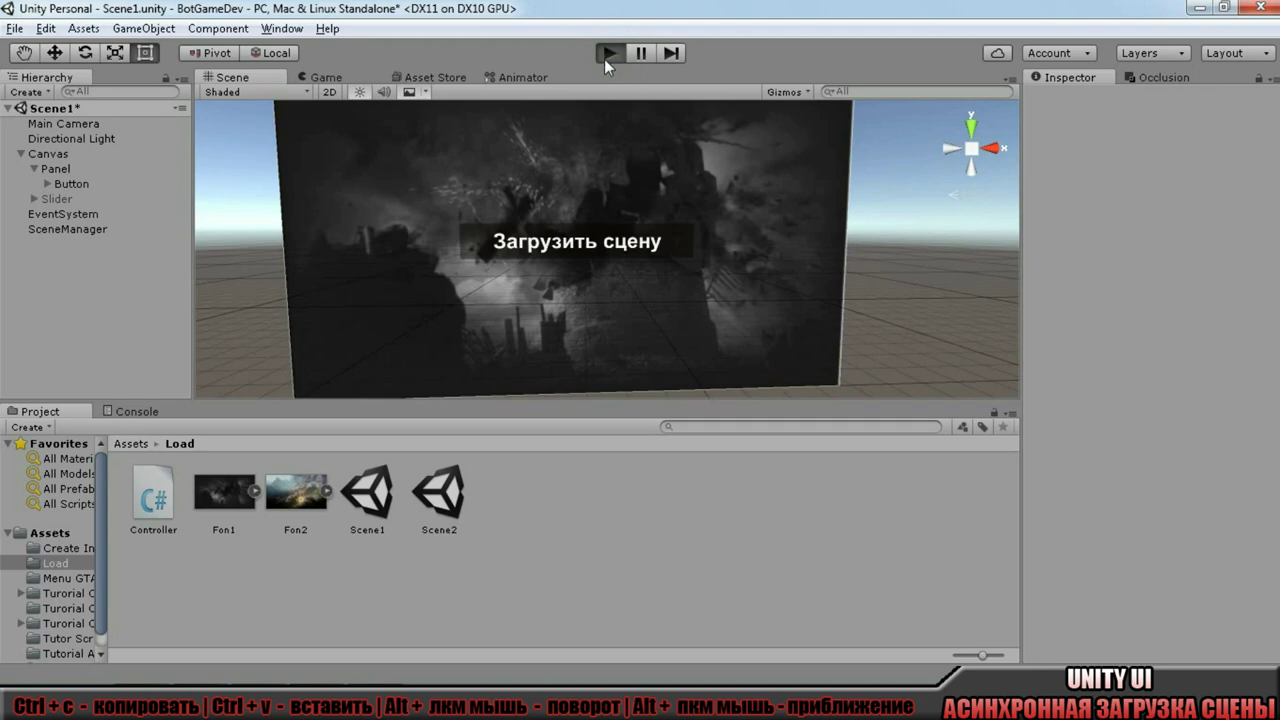
# Play again with the Game view maximized, load Scene2 once more, and stop.
pyautogui.hotkey('ctrl', 'p')
pyautogui.click(1008, 78)
pyautogui.click(1035, 100)
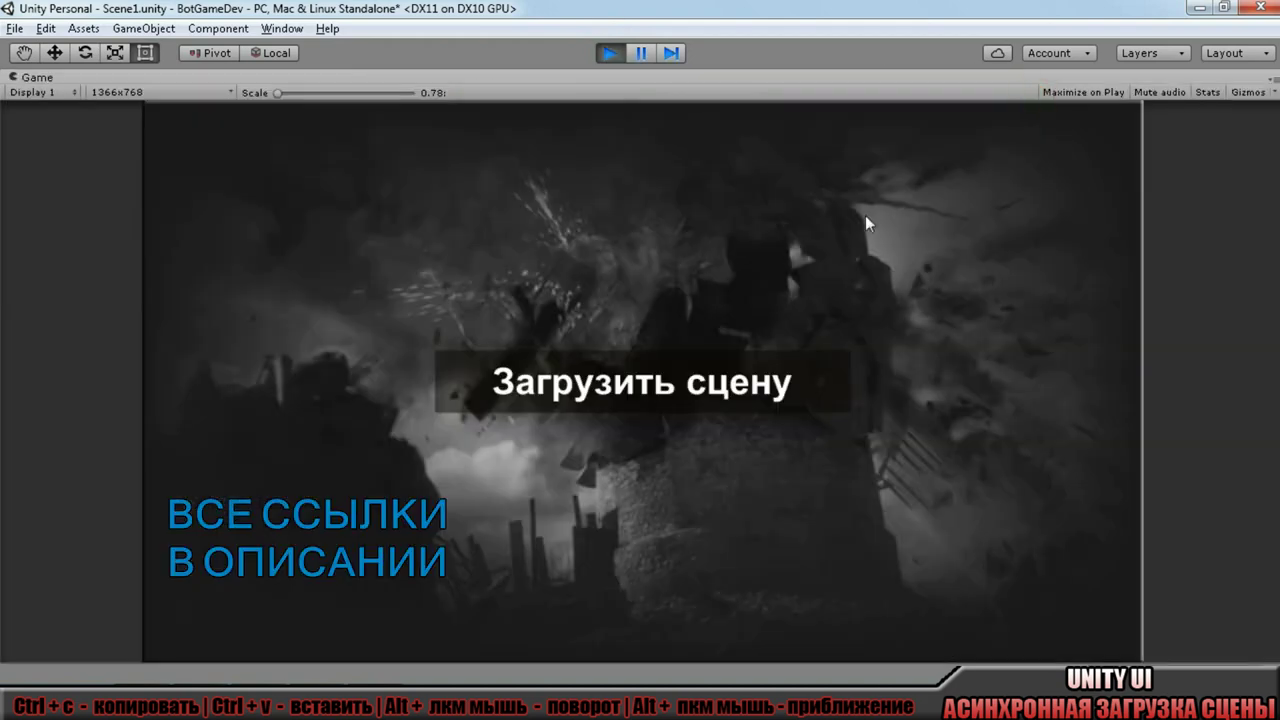
pyautogui.click(667, 401)
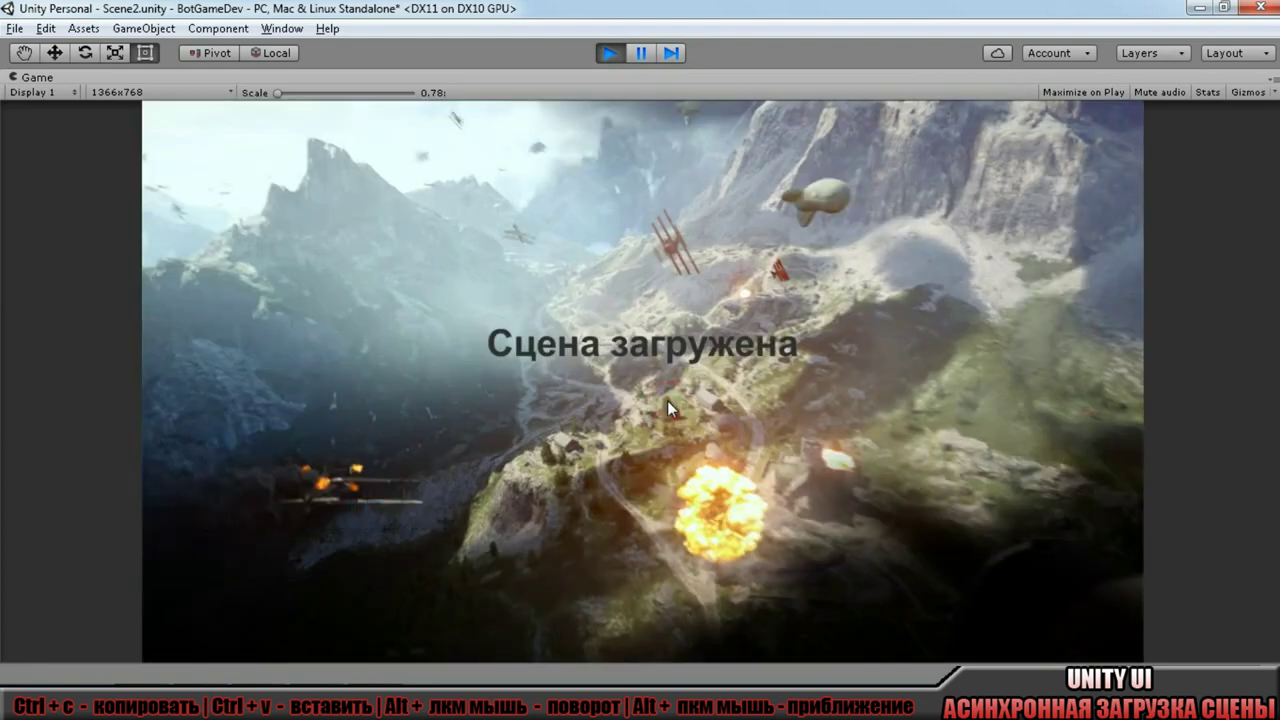
pyautogui.click(611, 50)
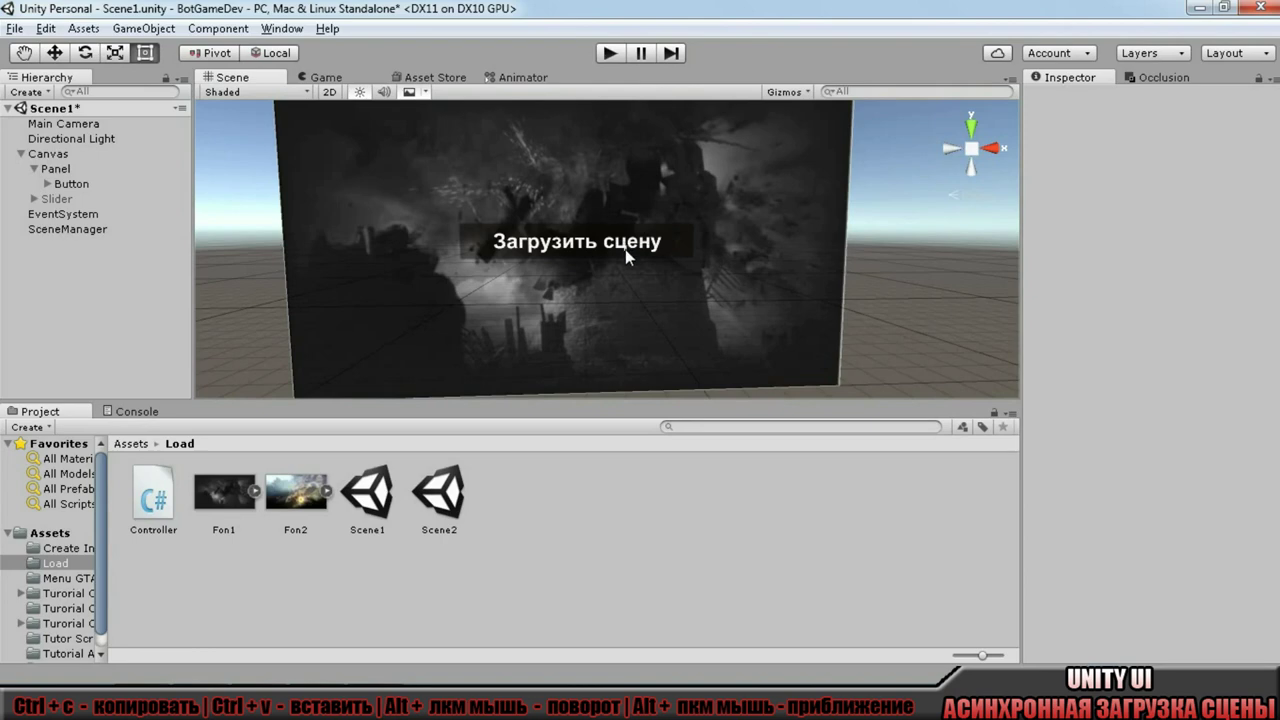